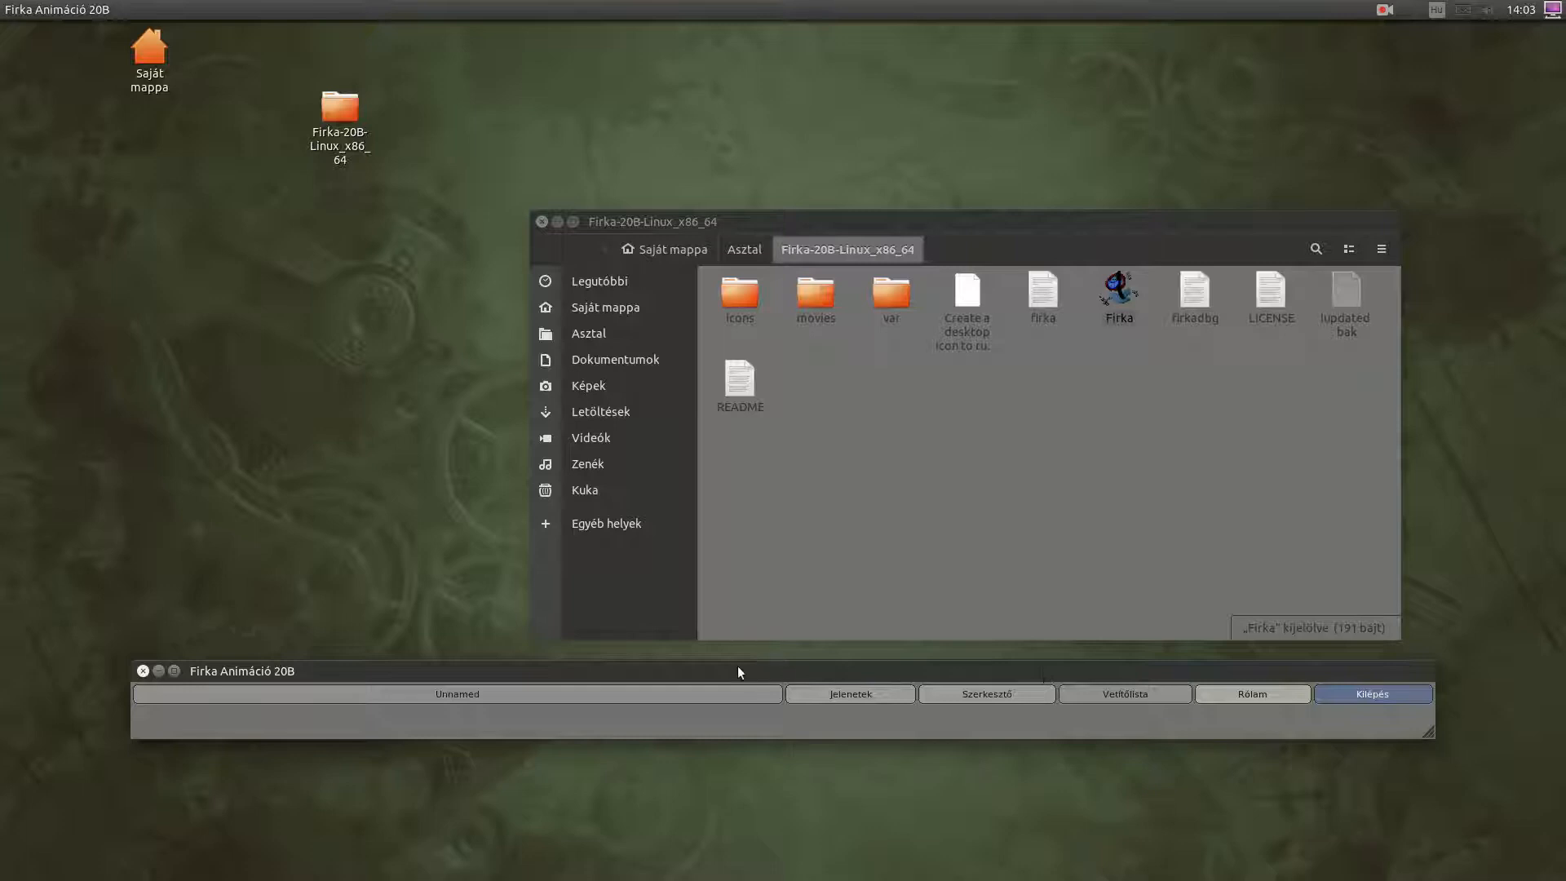
# Review the additional settings of the Unnamed movie, such as frame rate, aspect ratio and image size.
pyautogui.click(648, 692)
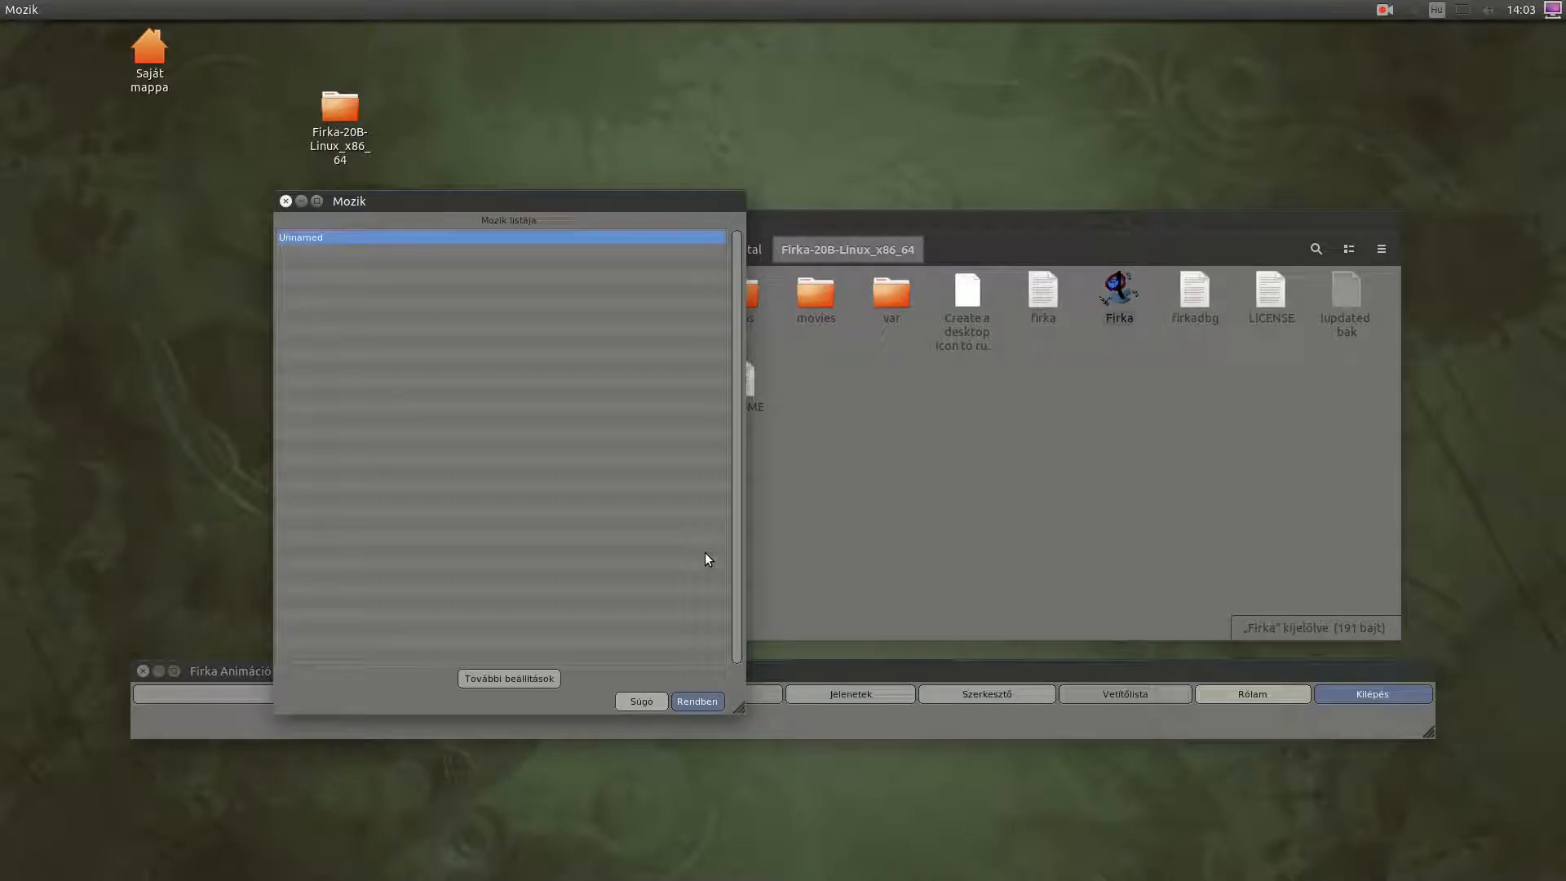
pyautogui.click(522, 684)
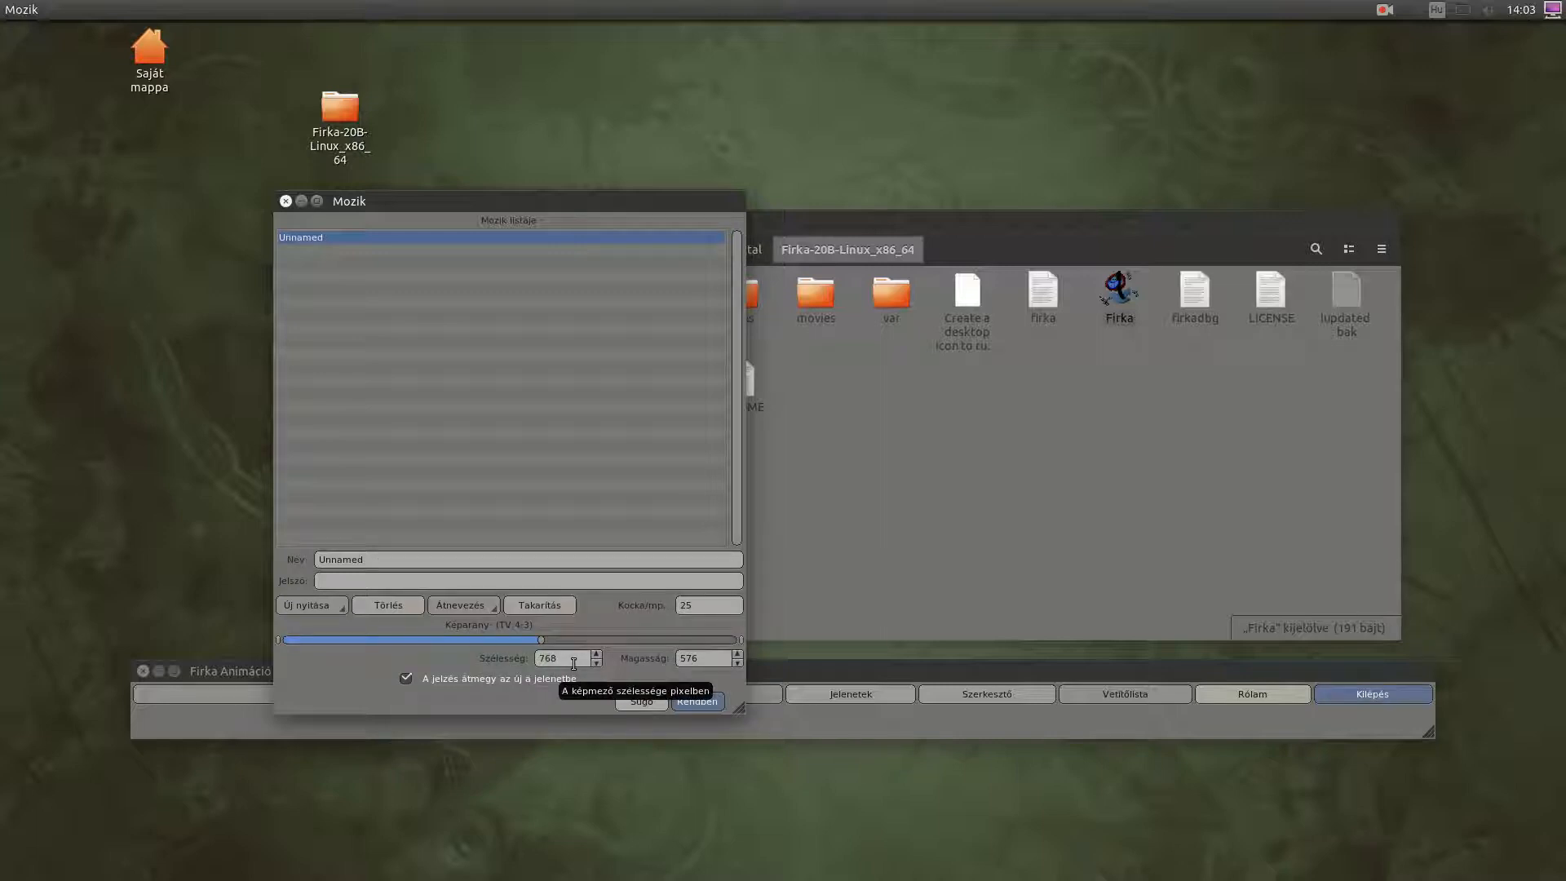
pyautogui.click(702, 700)
# Create a new scene named "próba" in the Unnamed movie and open its exposure sheet.
pyautogui.click(821, 689)
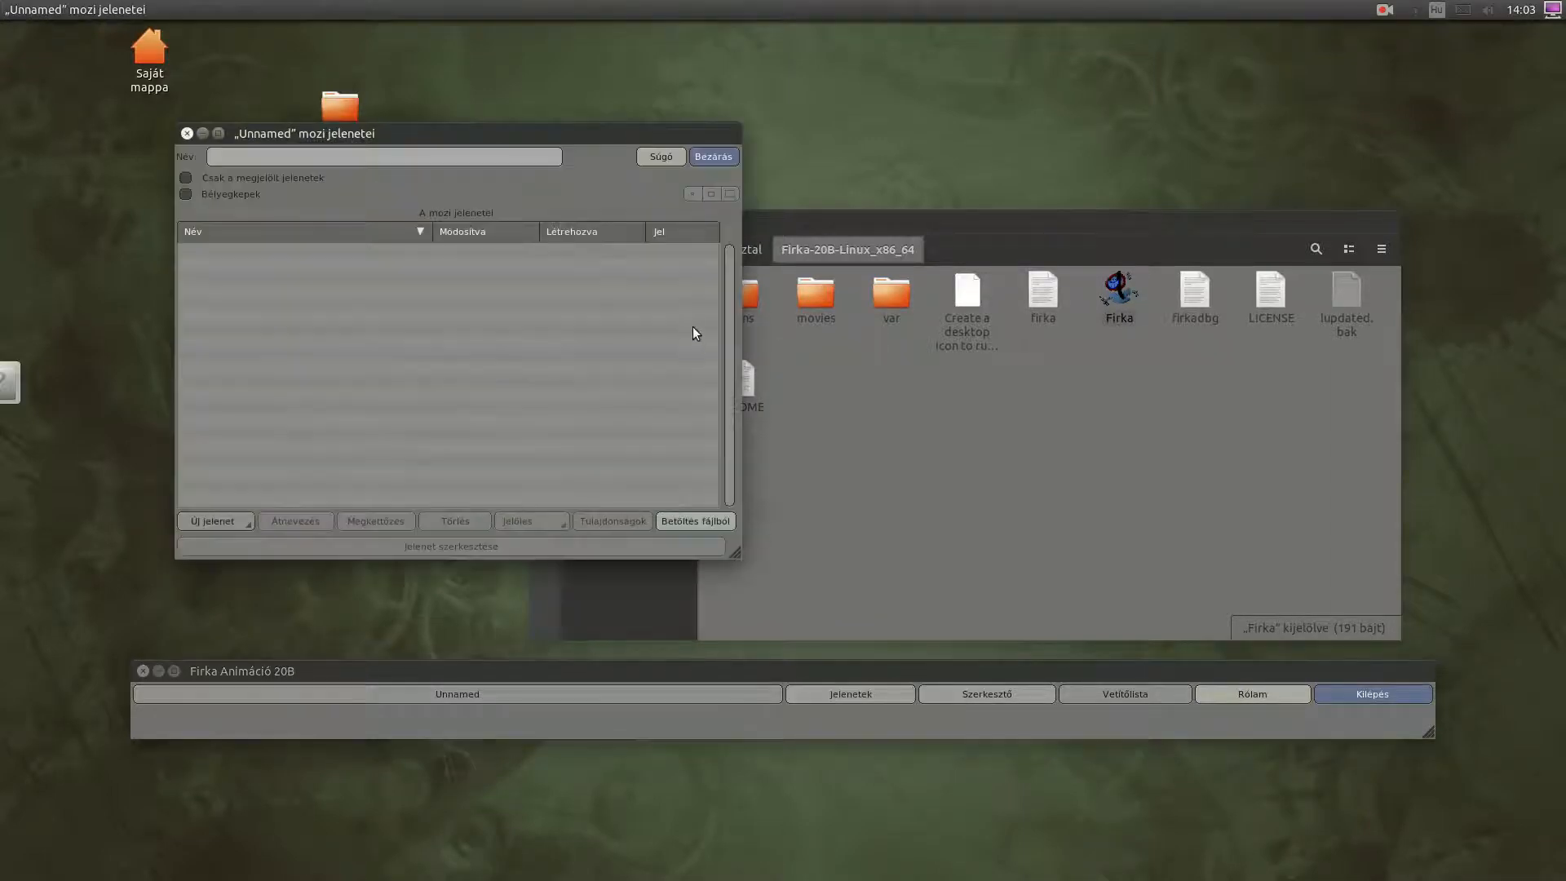
pyautogui.write('próba')
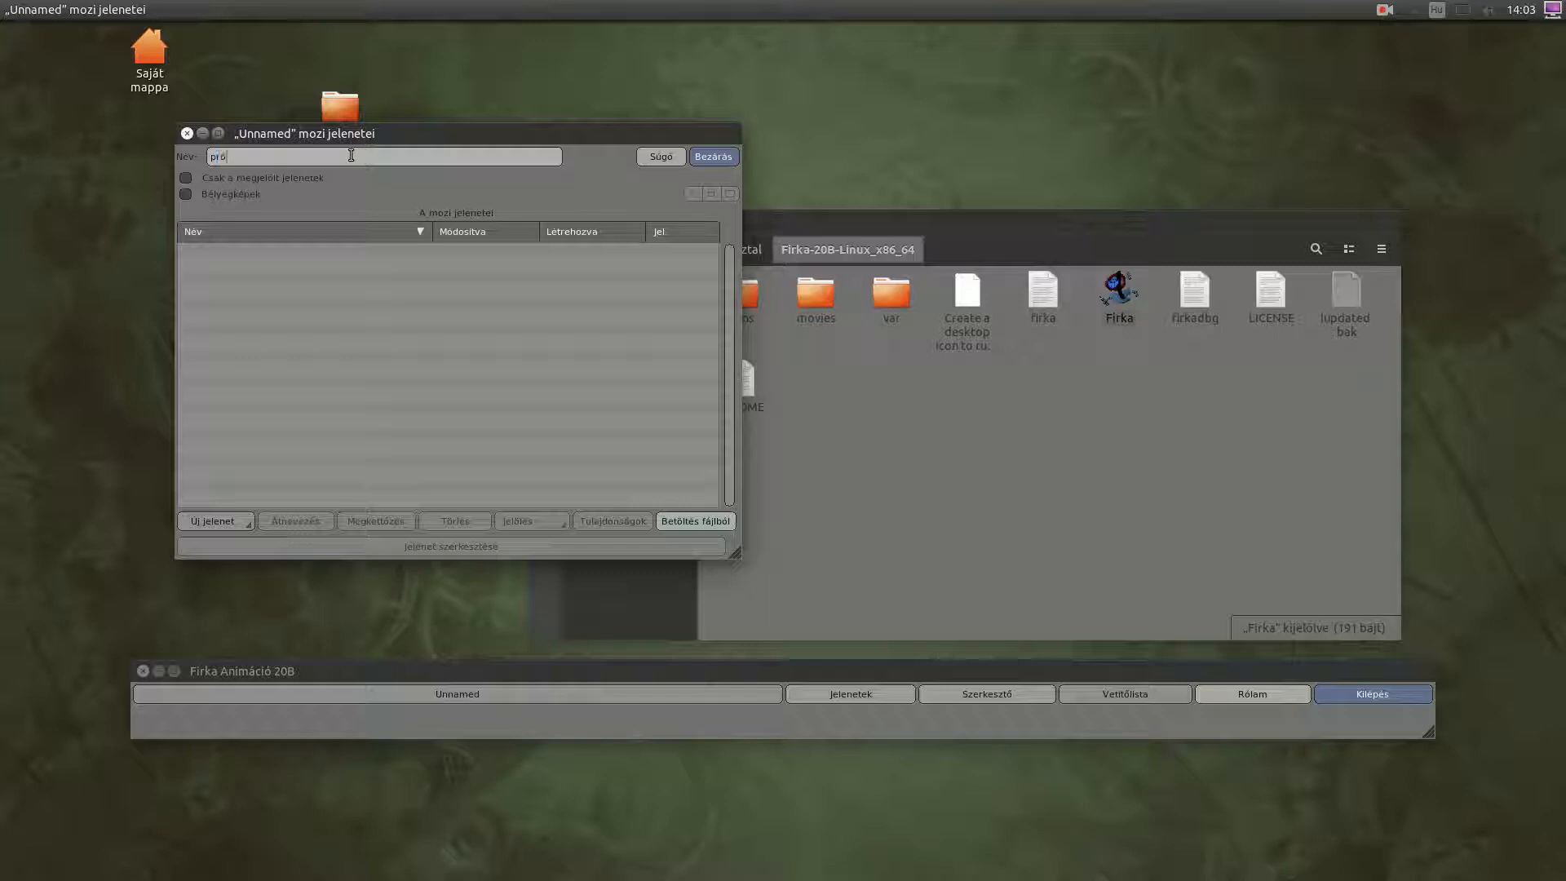
pyautogui.click(234, 526)
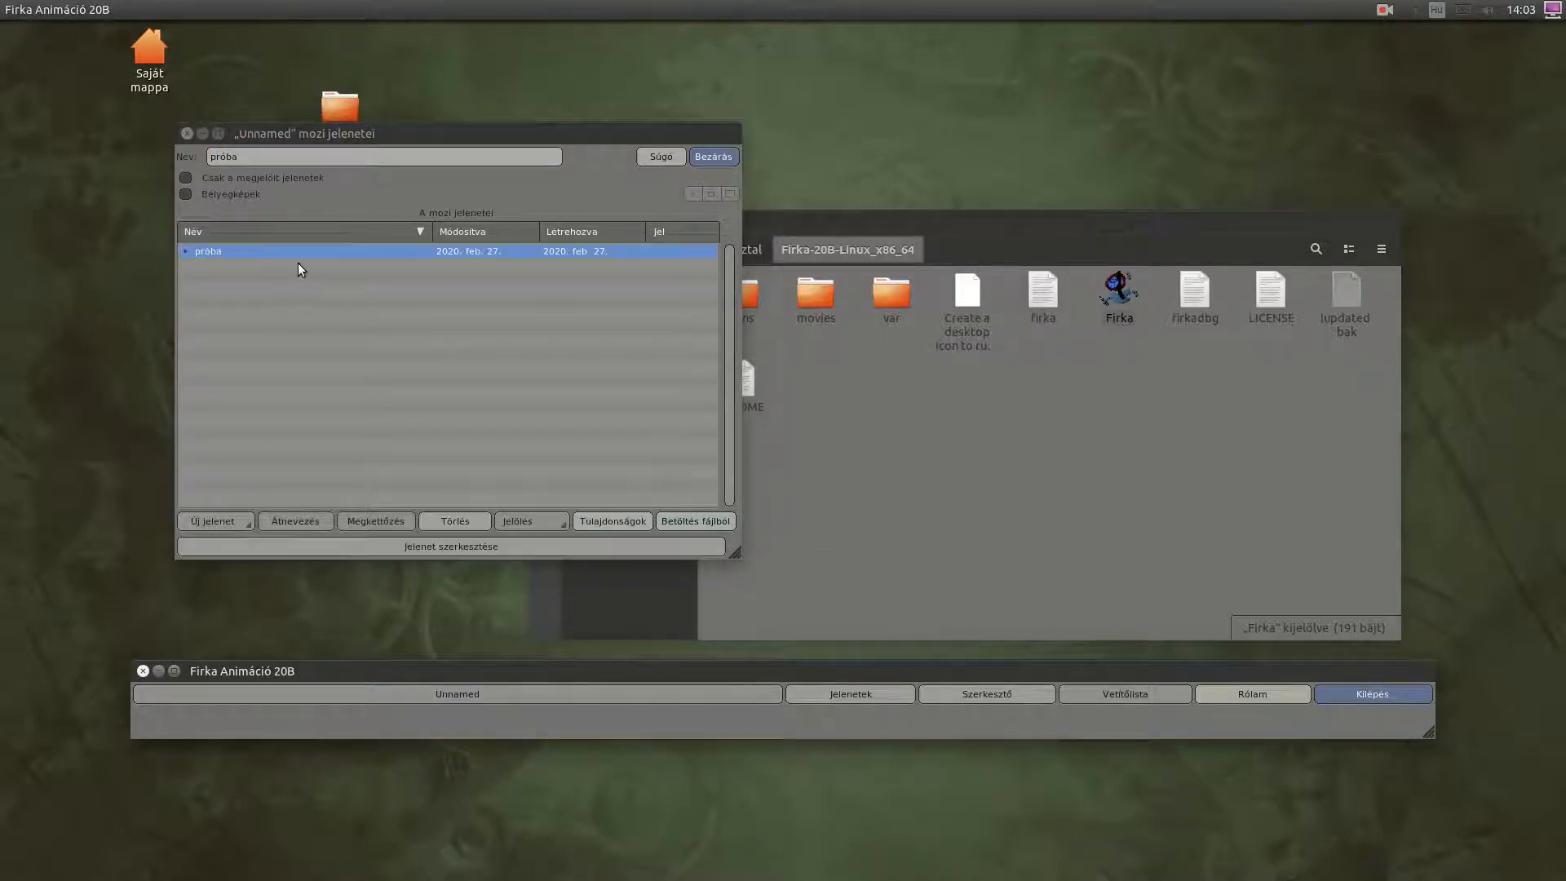
pyautogui.doubleClick(253, 252)
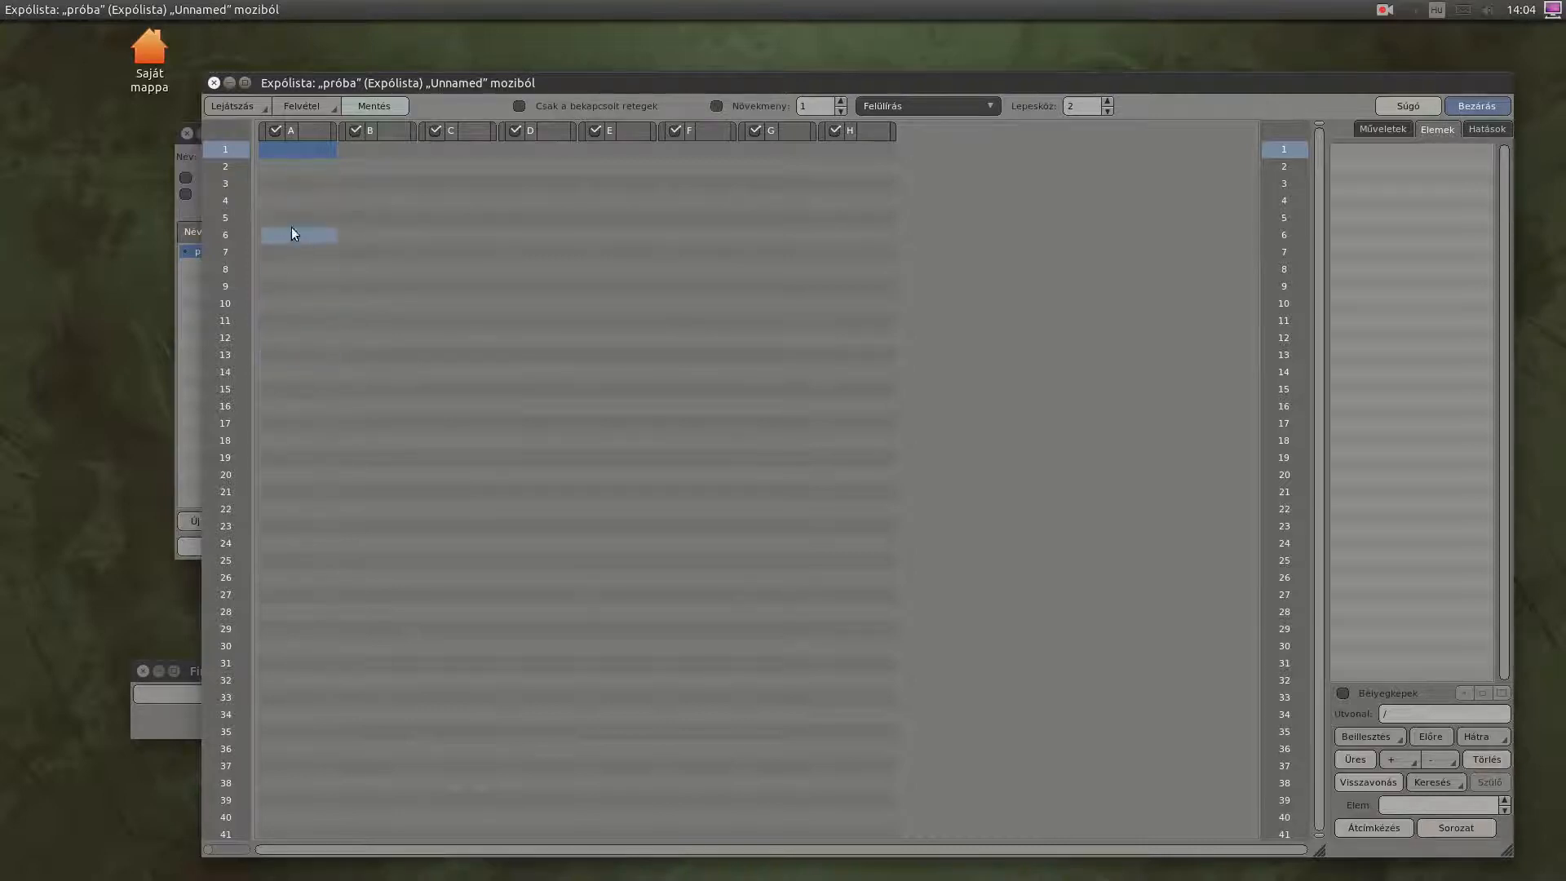
# Start recording for the scene and choose DeckLink: BMD Intensity Pro as the capture source.
pyautogui.click(297, 106)
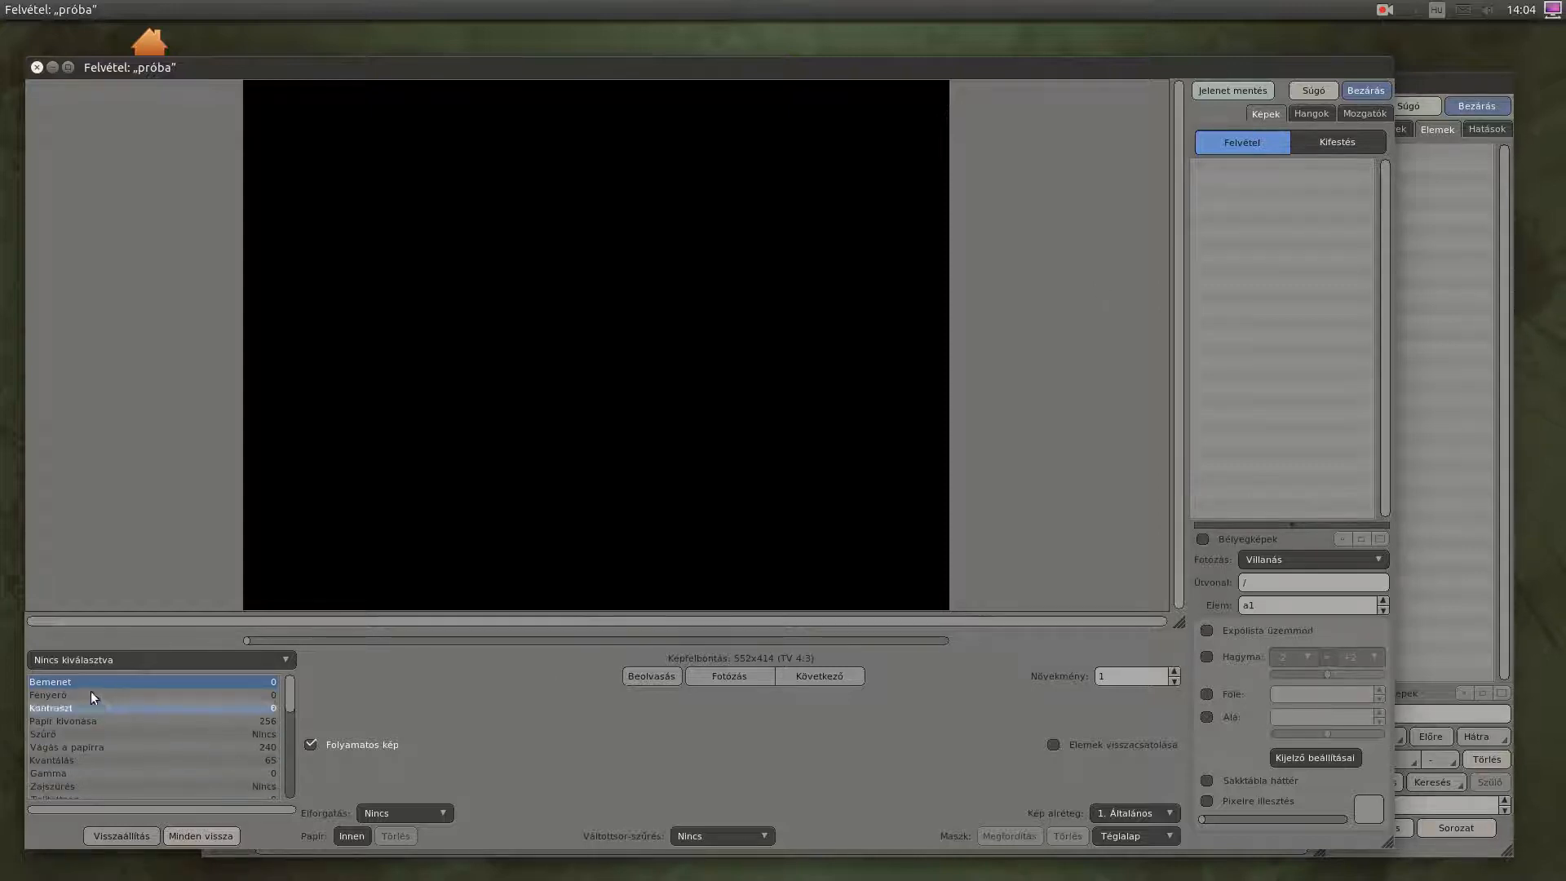
pyautogui.click(70, 659)
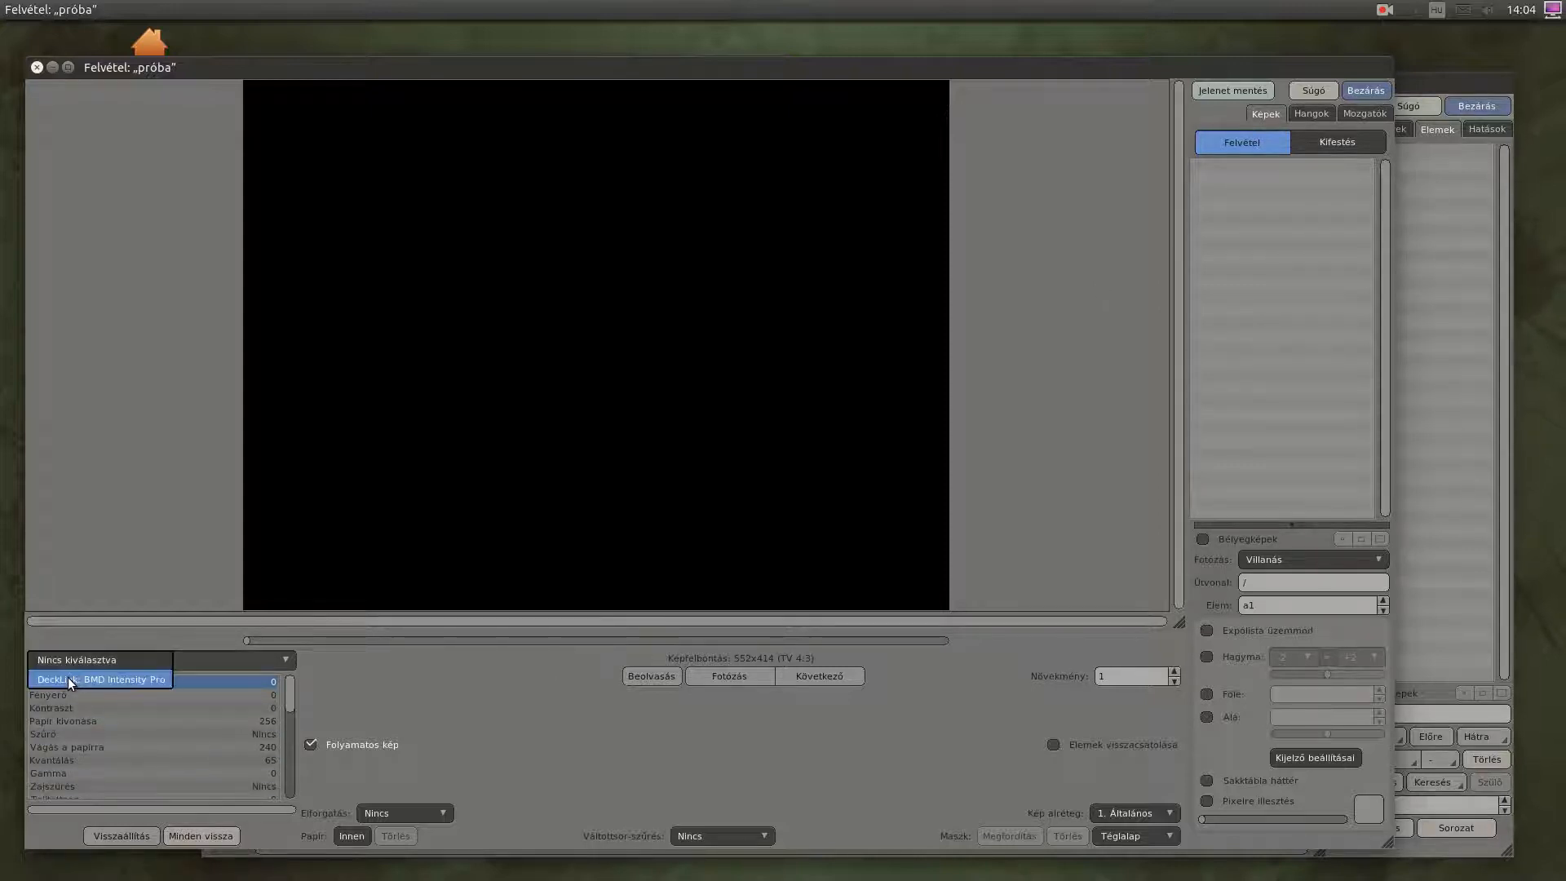
pyautogui.click(69, 678)
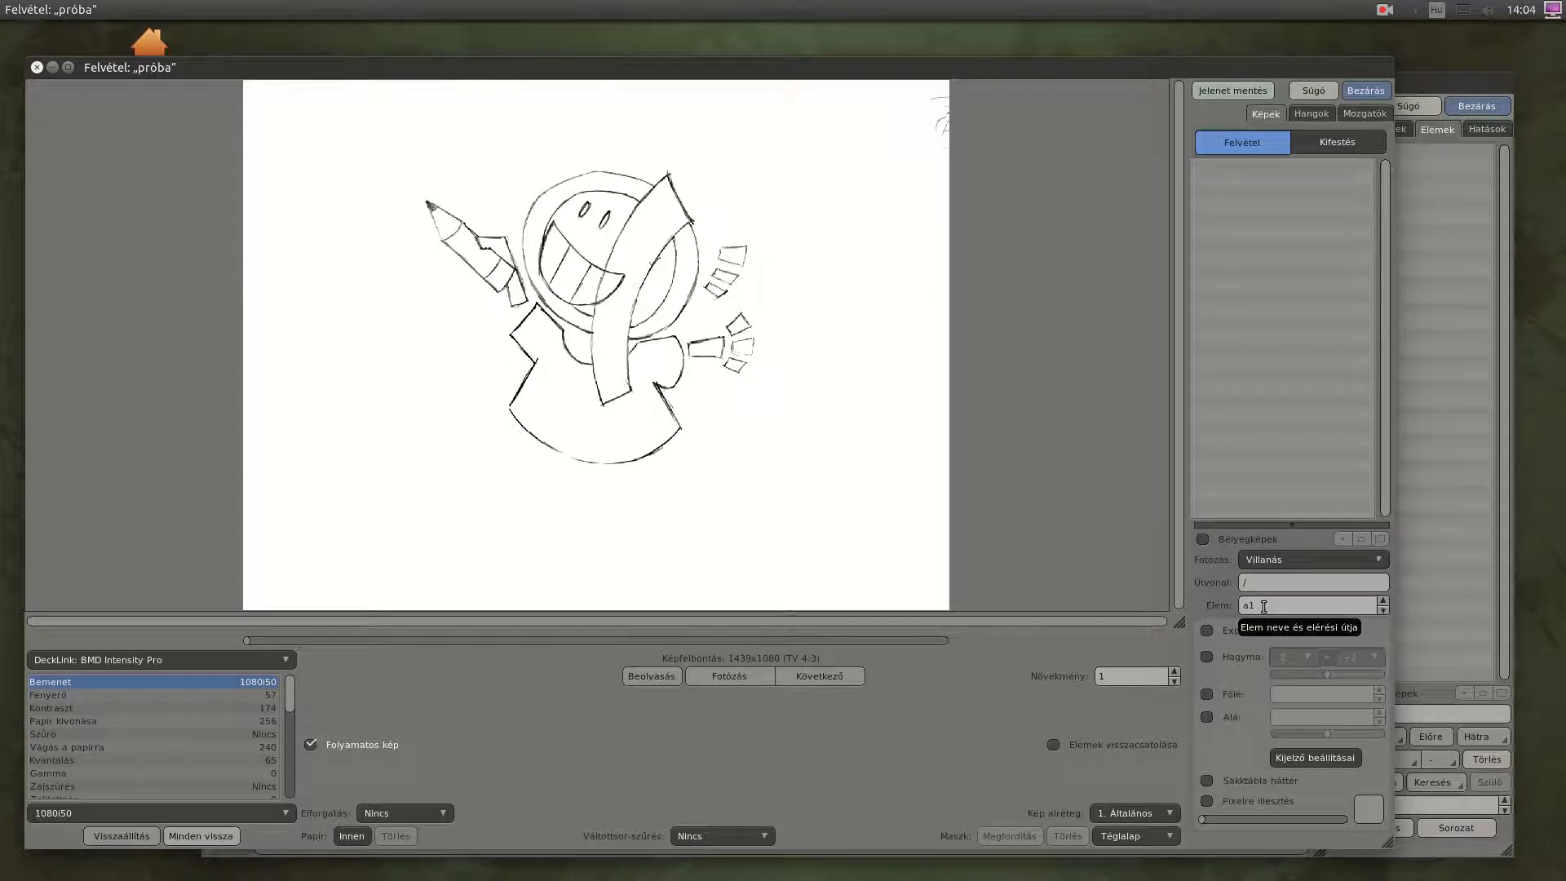
# Photograph the pencil drawings one after another as elements a1 to a8, with thumbnails enabled in the image list.
pyautogui.click(734, 675)
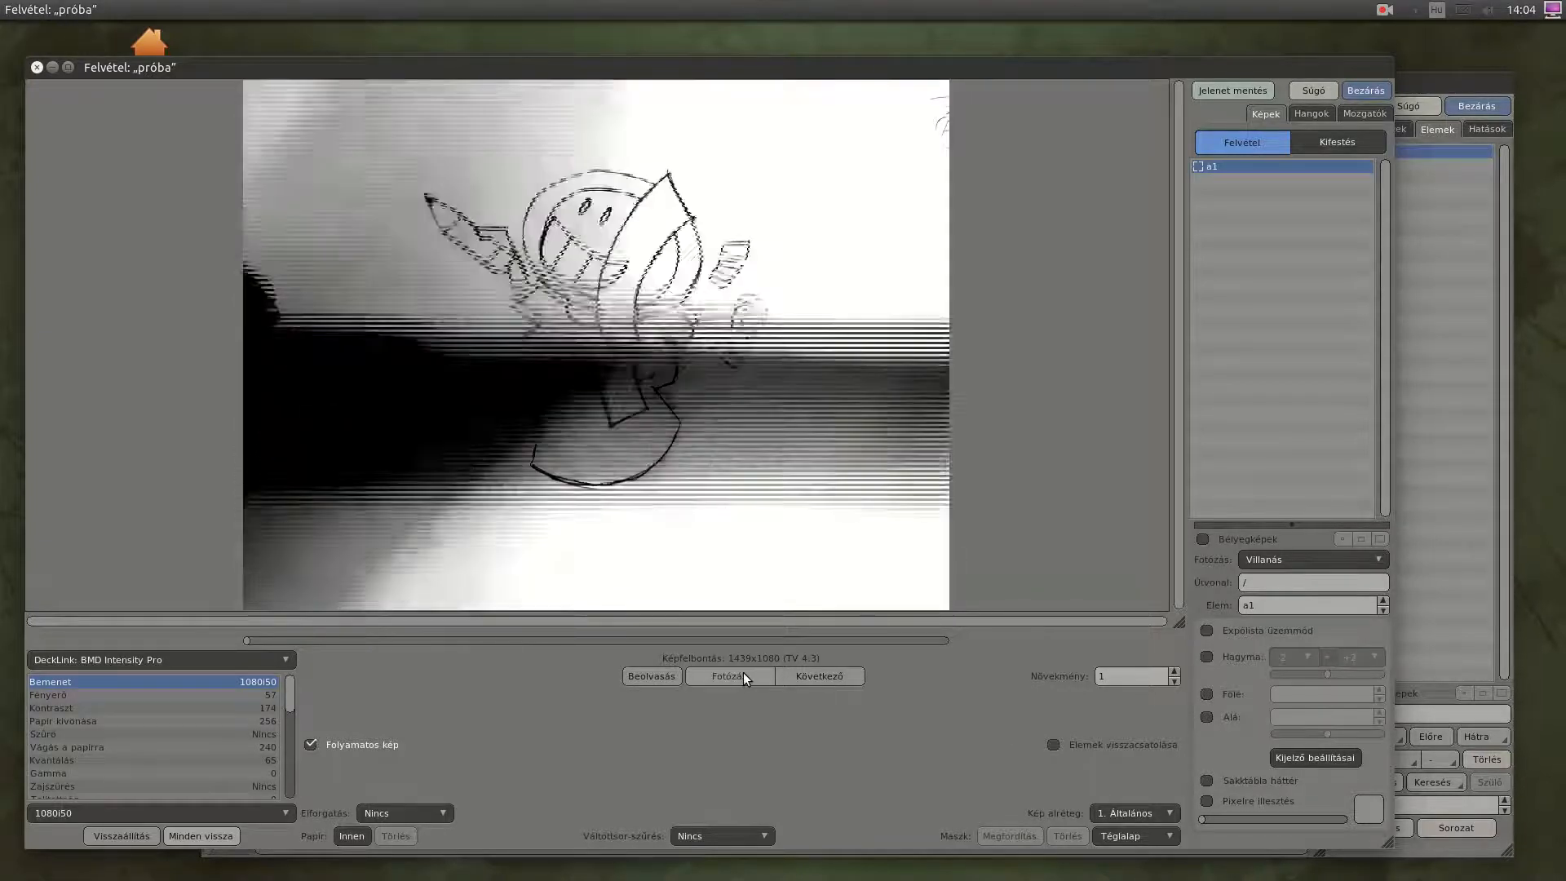
pyautogui.click(833, 676)
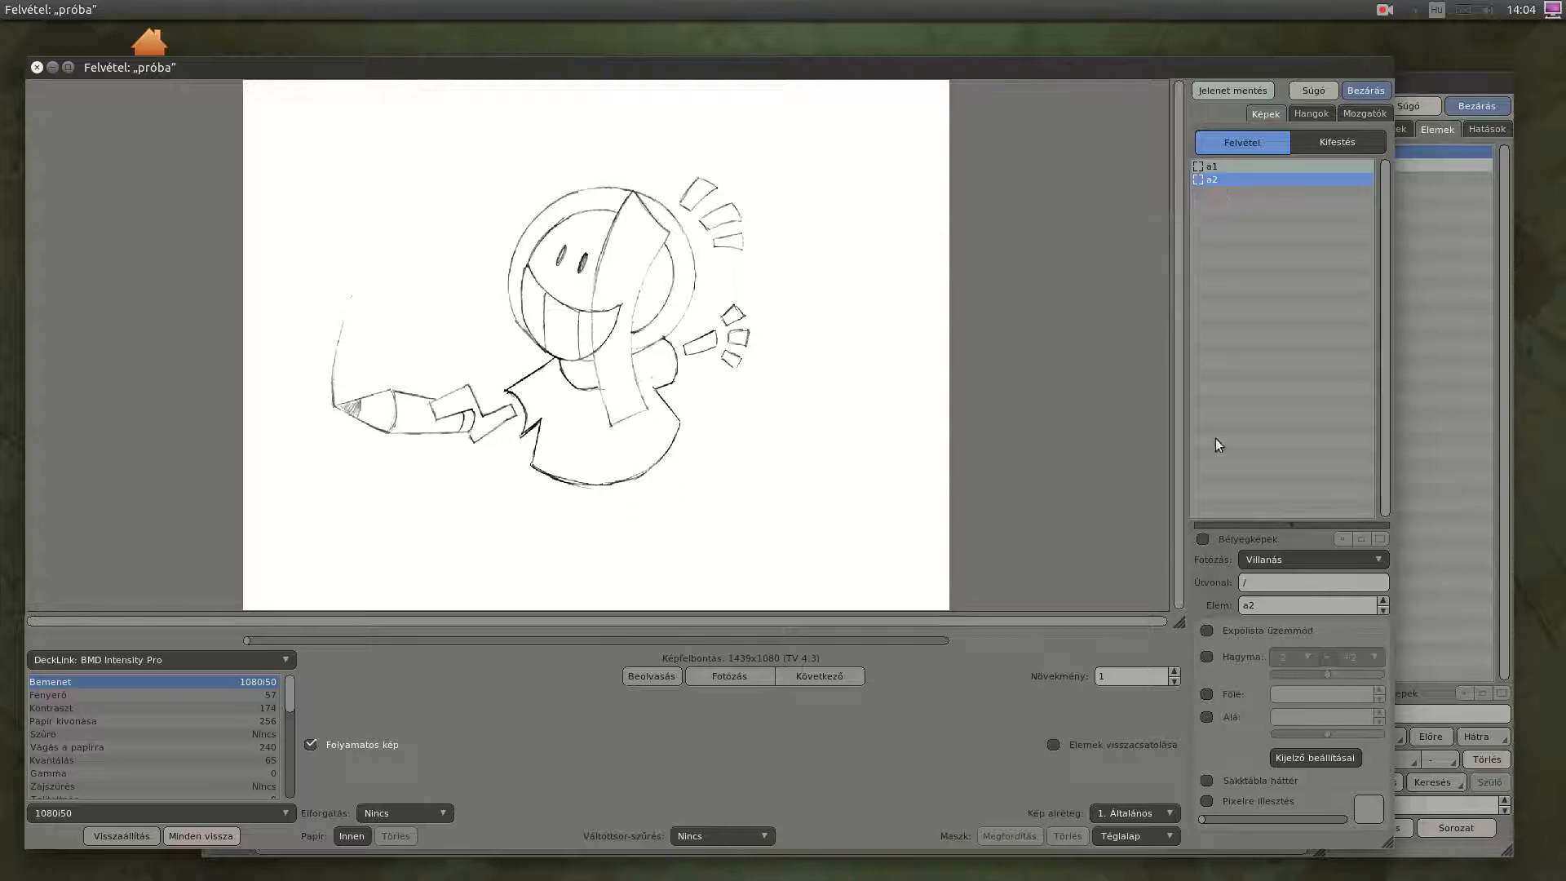
pyautogui.click(1203, 538)
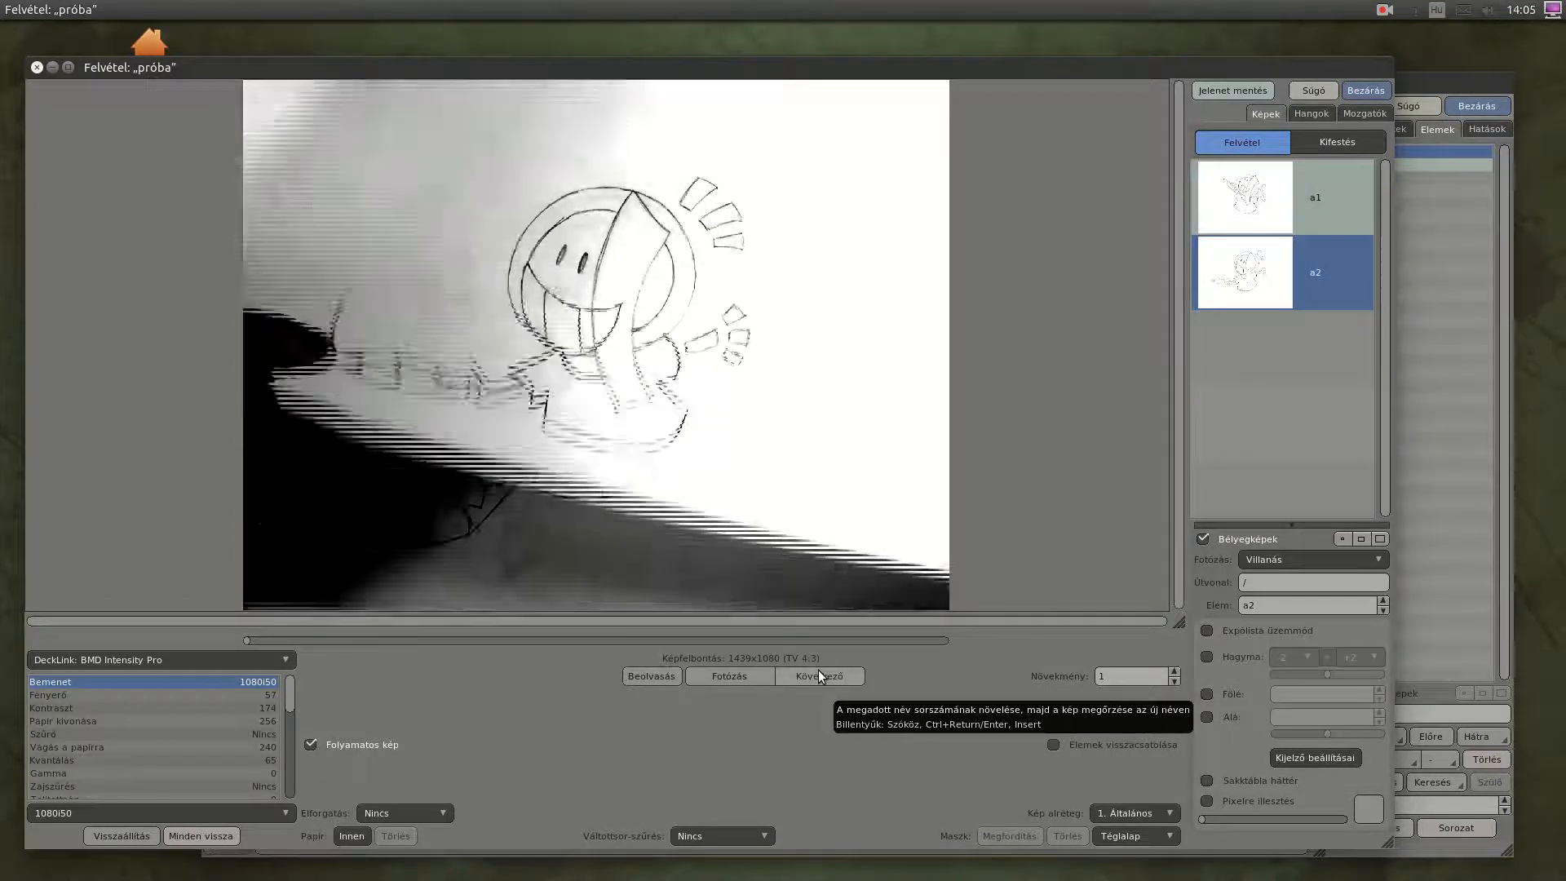
pyautogui.click(819, 675)
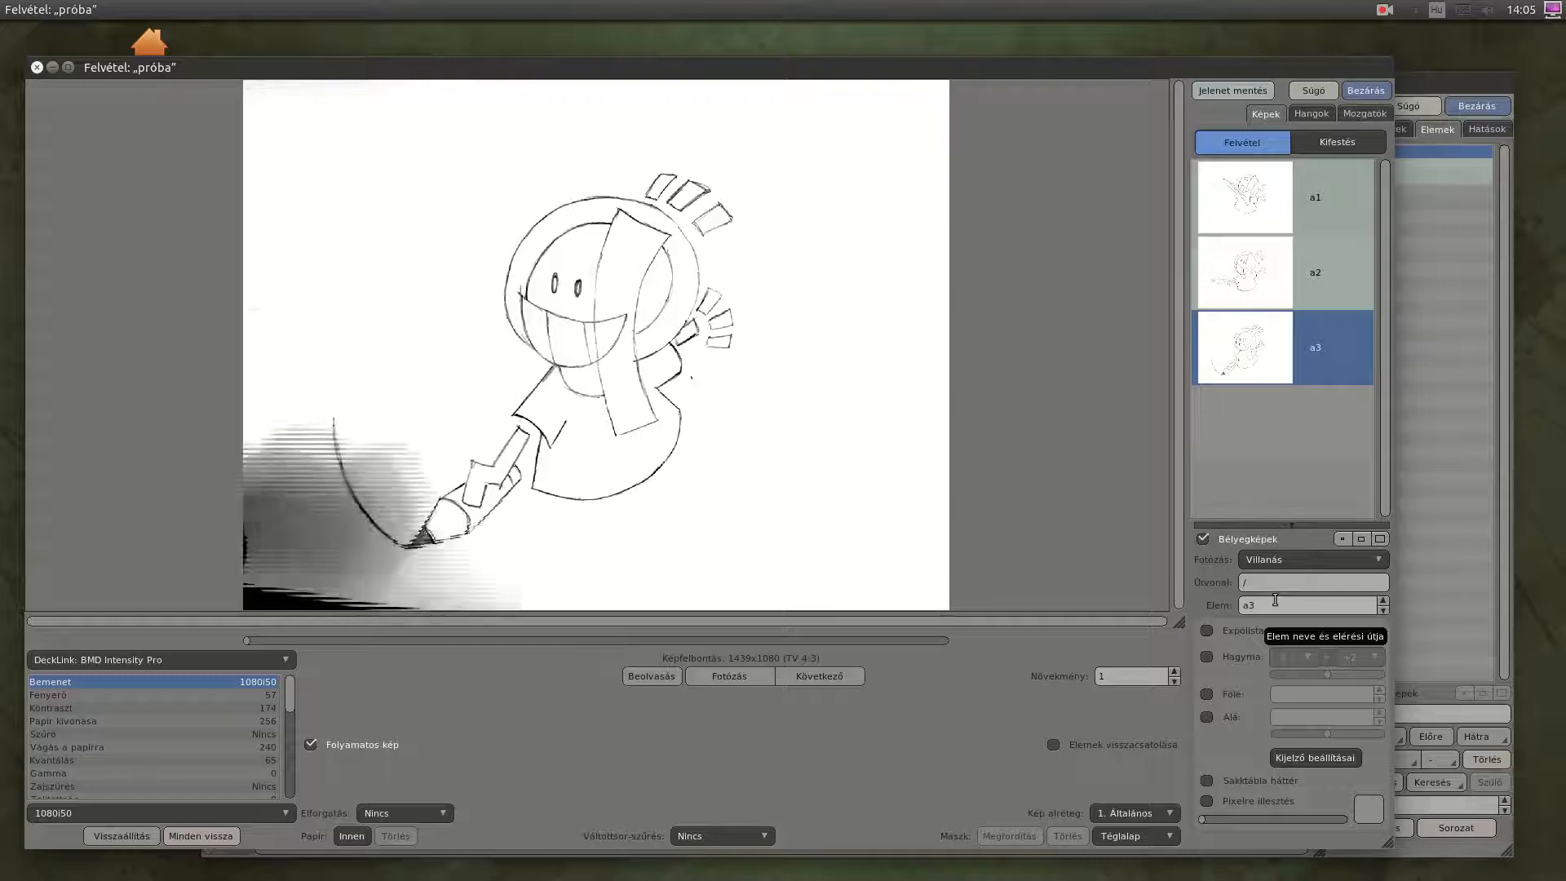
pyautogui.click(829, 677)
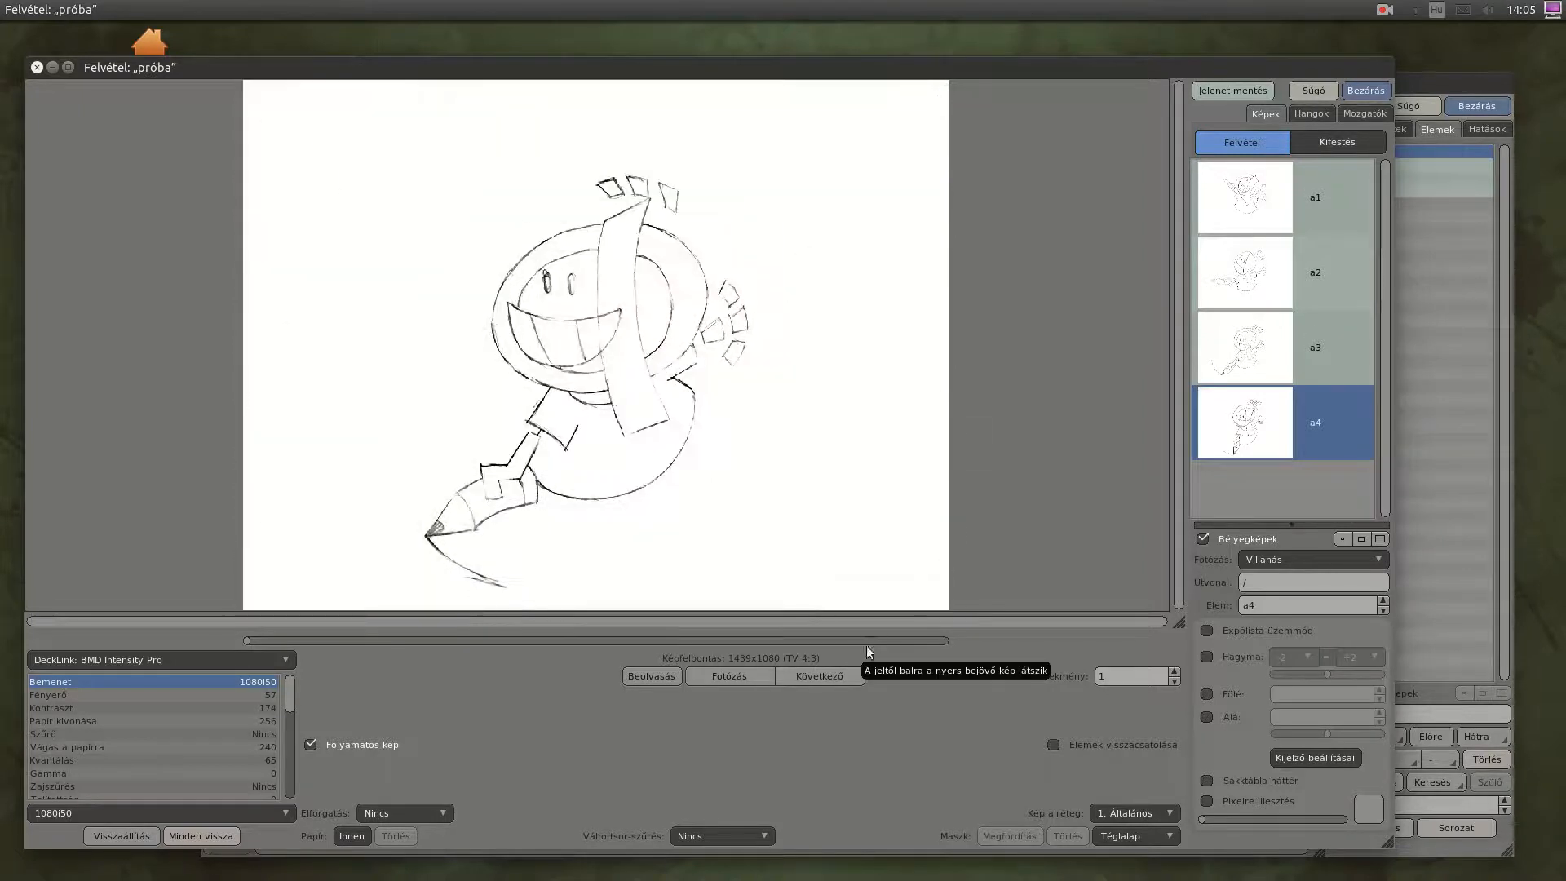
pyautogui.click(829, 675)
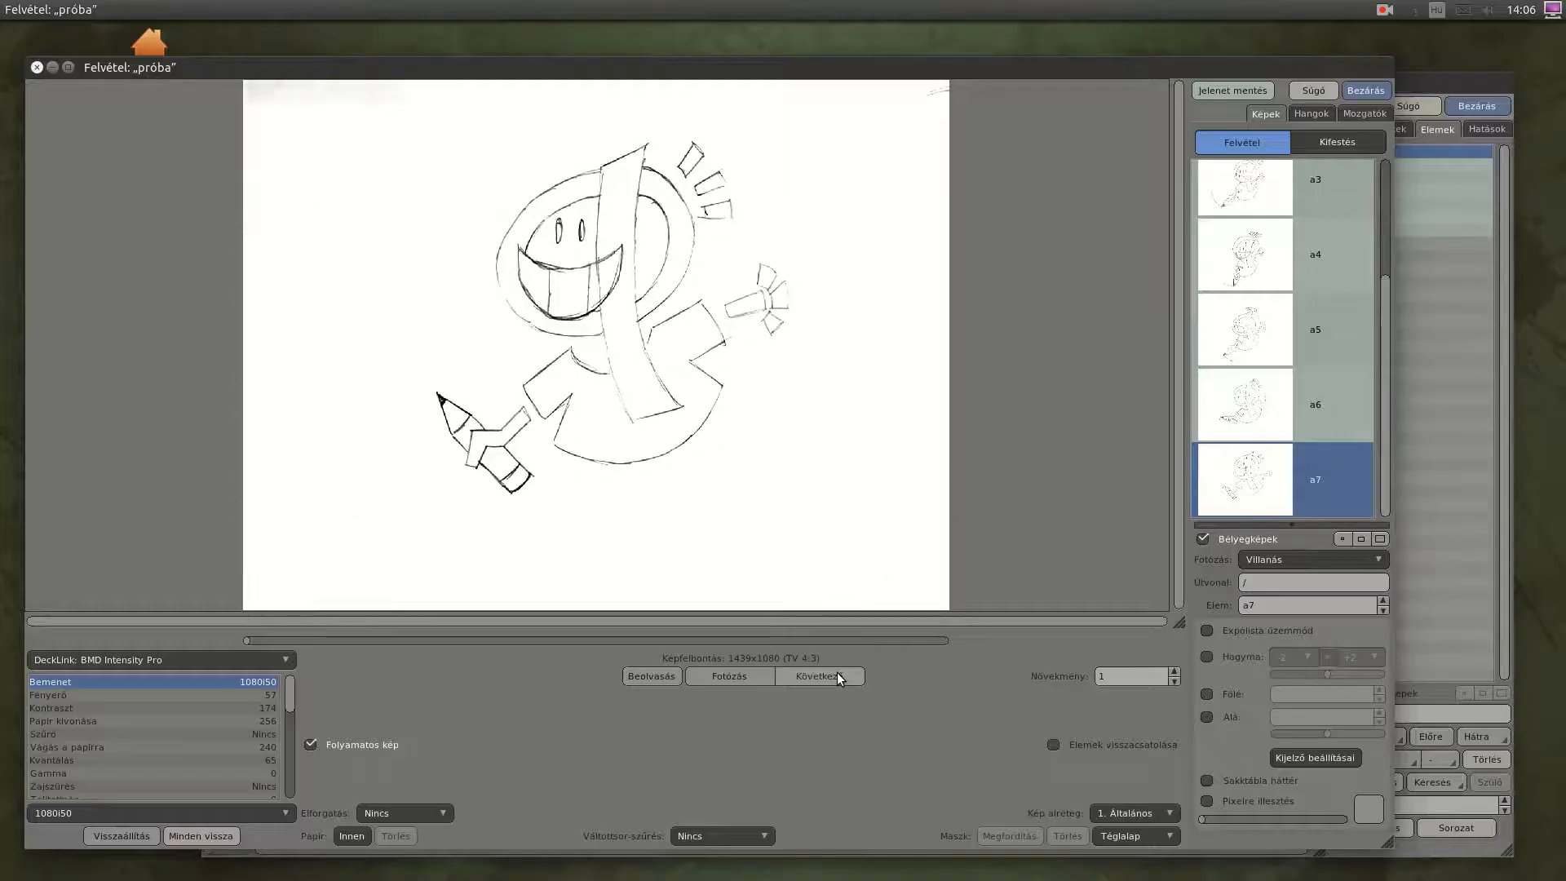
pyautogui.click(837, 676)
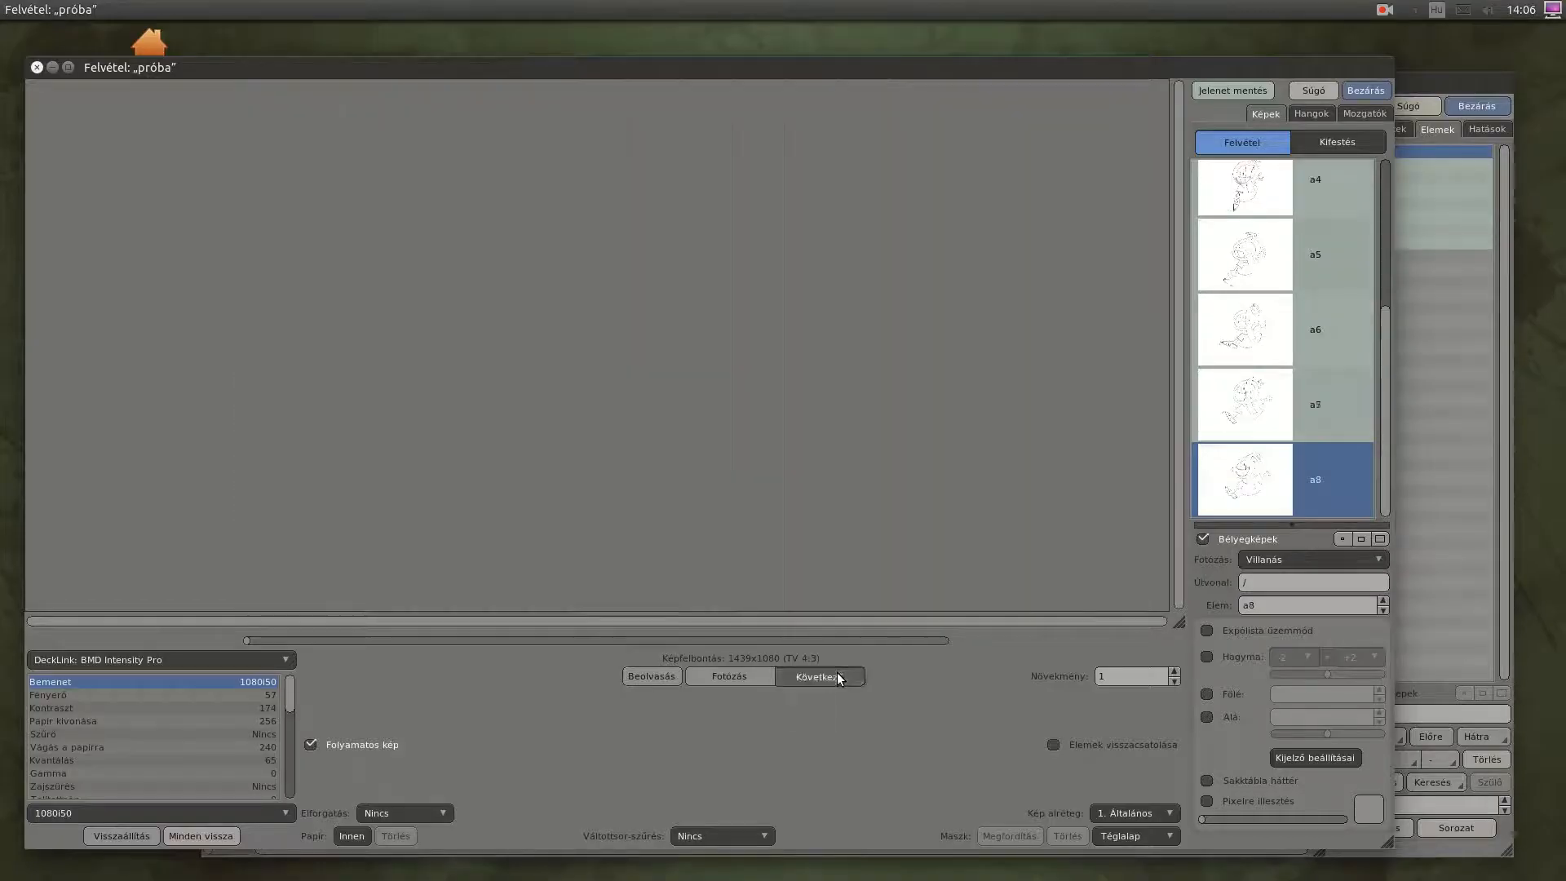
# Close the recording window and insert elements a1 to a8 into layer A from frame 1, two frames each.
pyautogui.click(1368, 92)
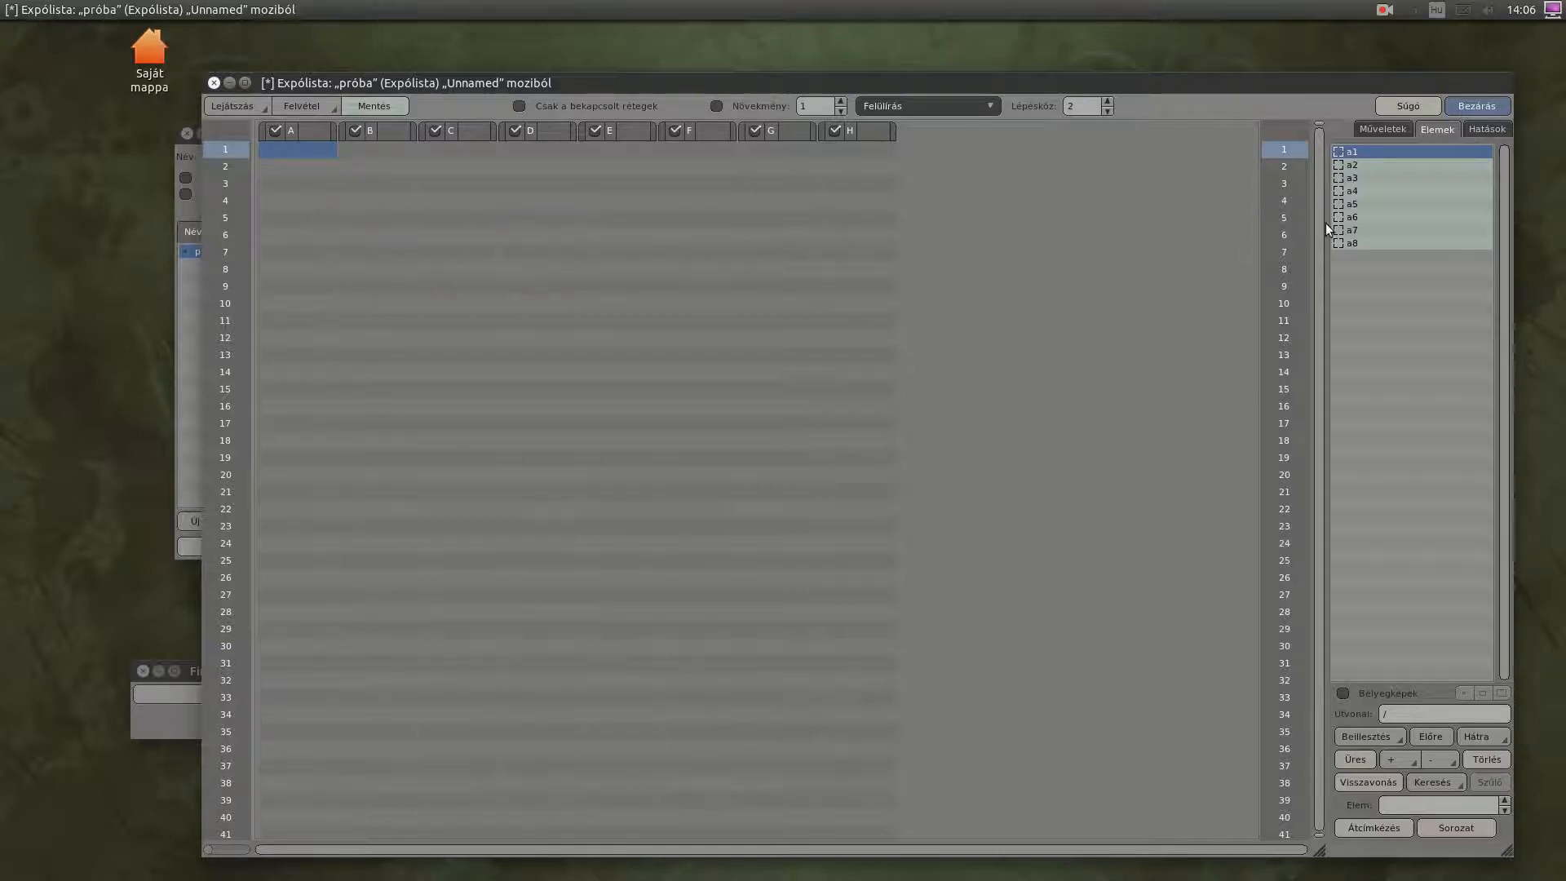
pyautogui.moveTo(1366, 150); pyautogui.dragTo(1373, 256)
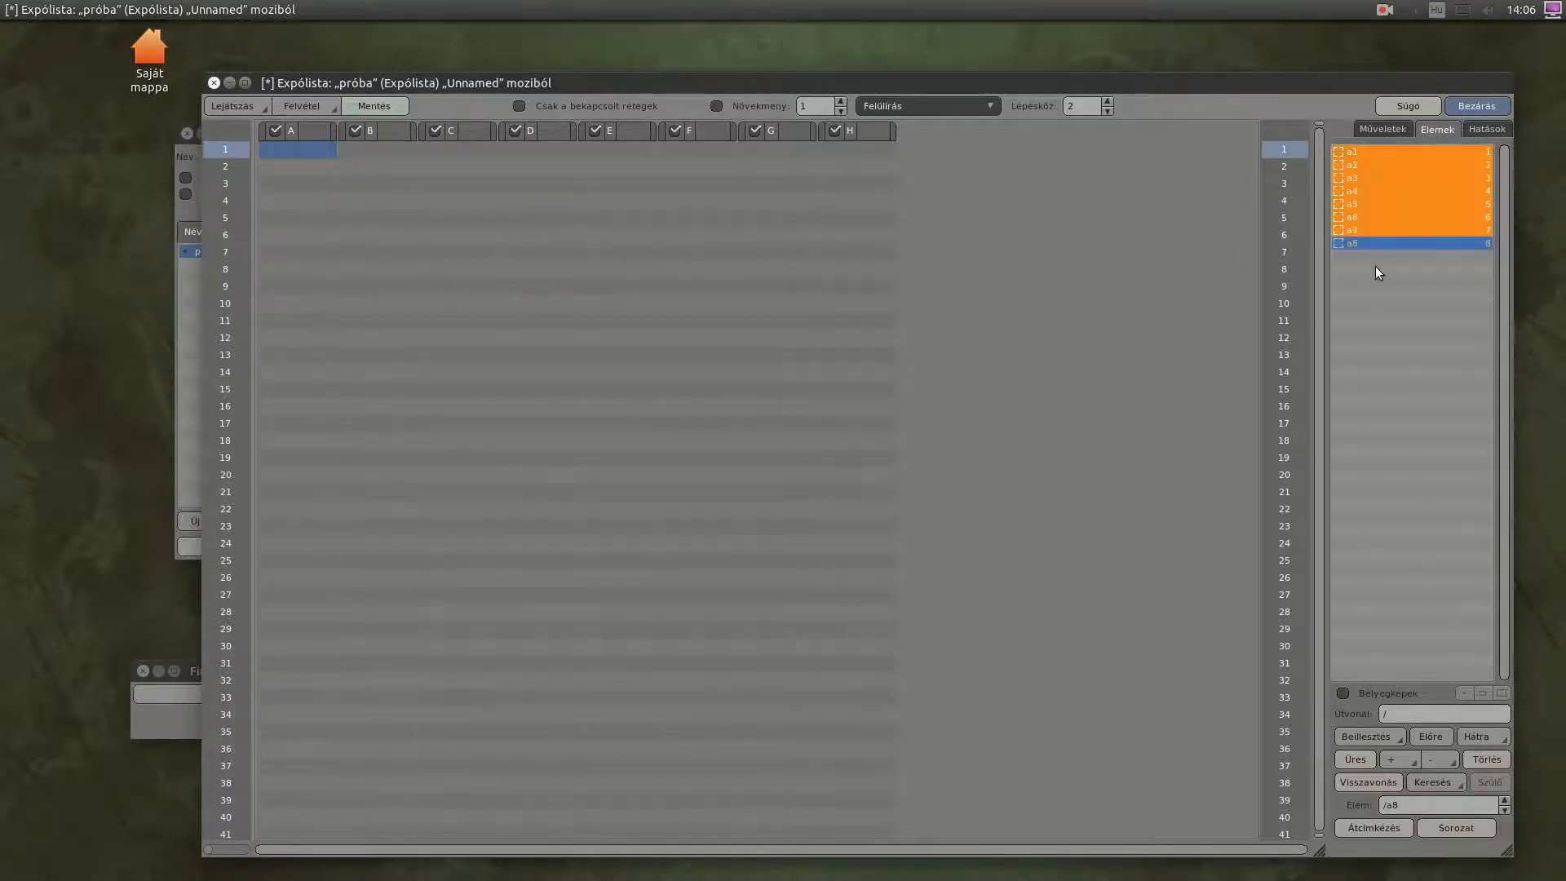
pyautogui.click(1361, 735)
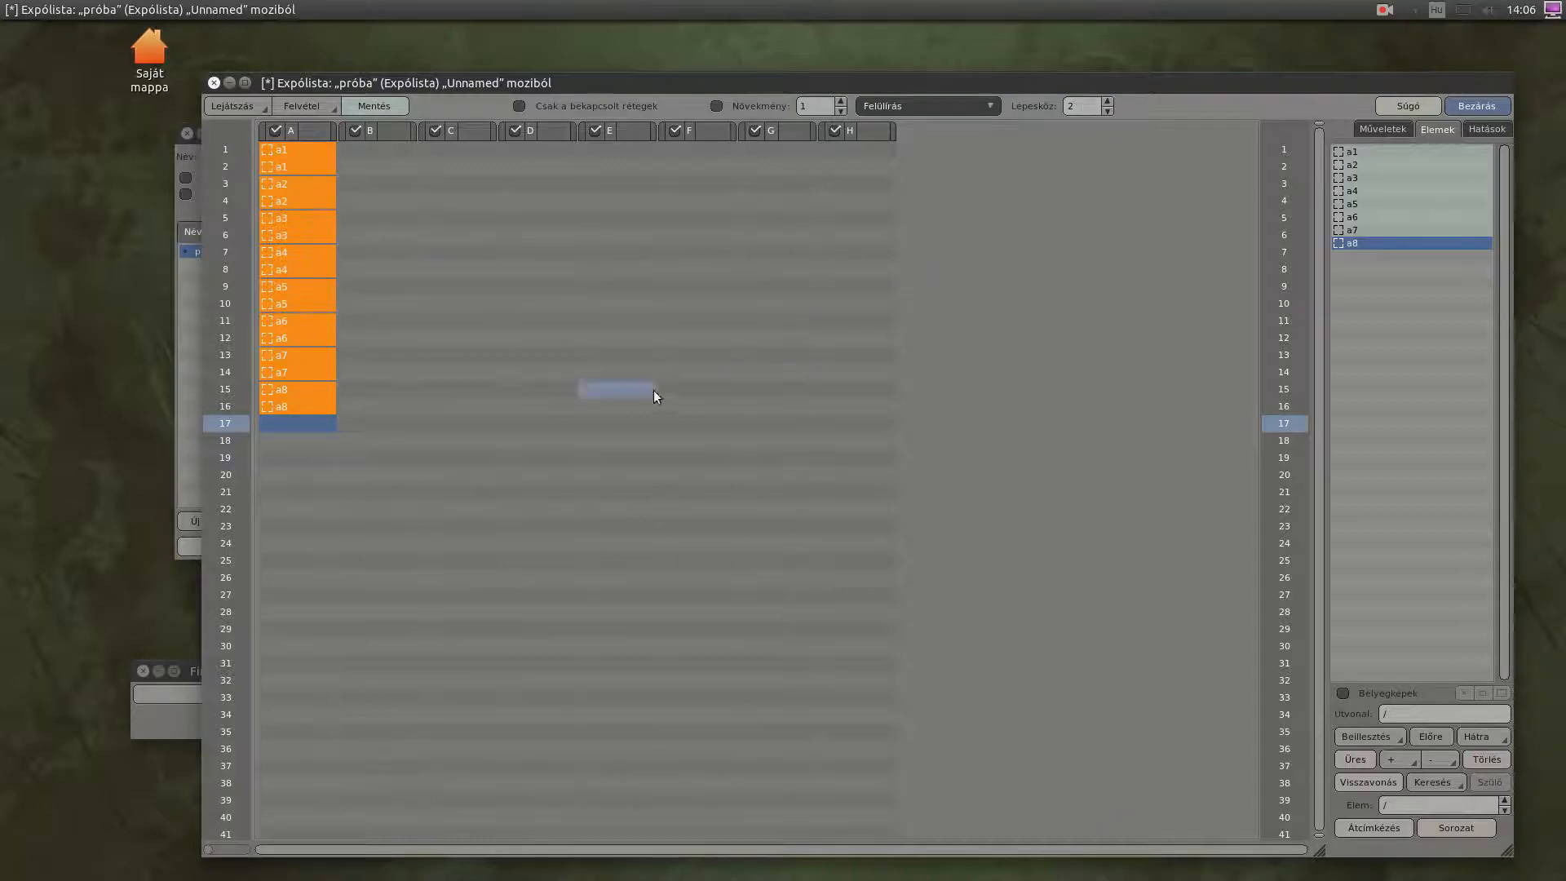
# Play back the scene twice to check the animation, and close the player.
pyautogui.click(227, 108)
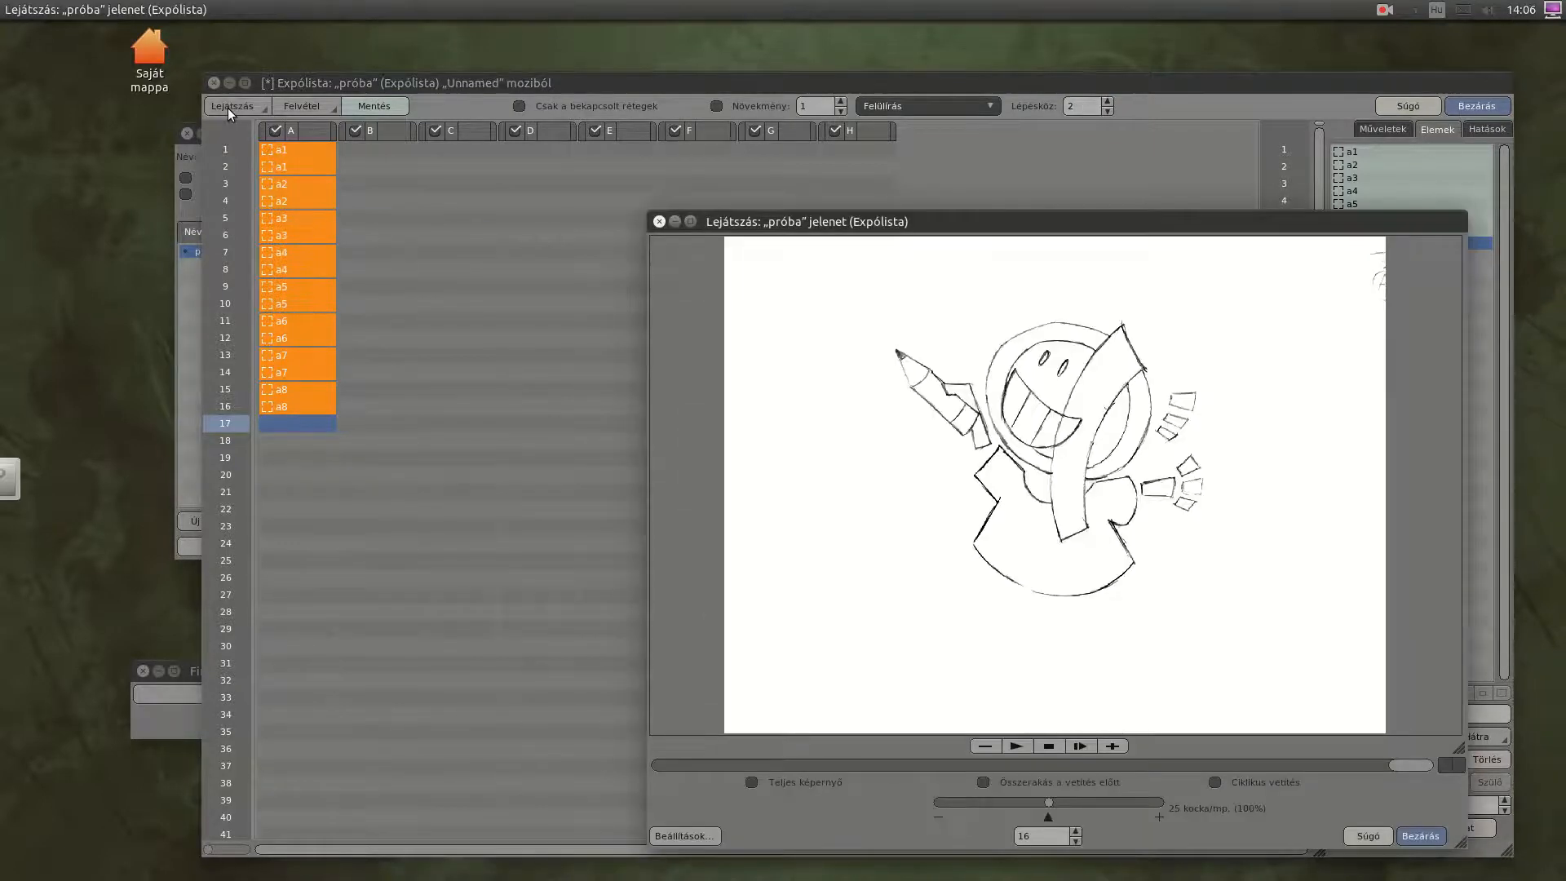
pyautogui.click(1017, 745)
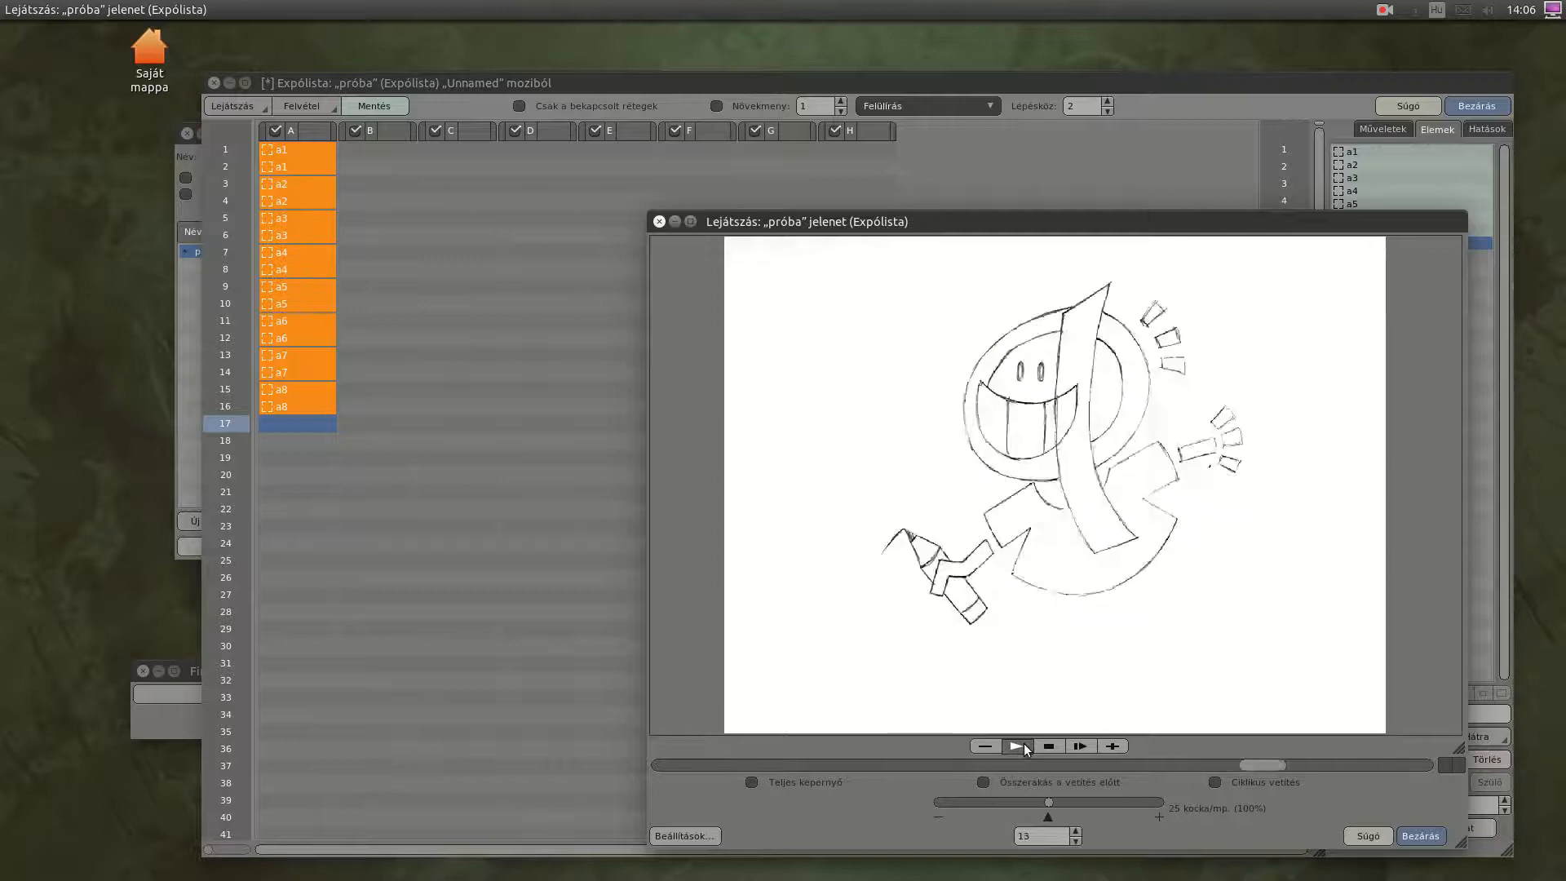
pyautogui.click(1017, 745)
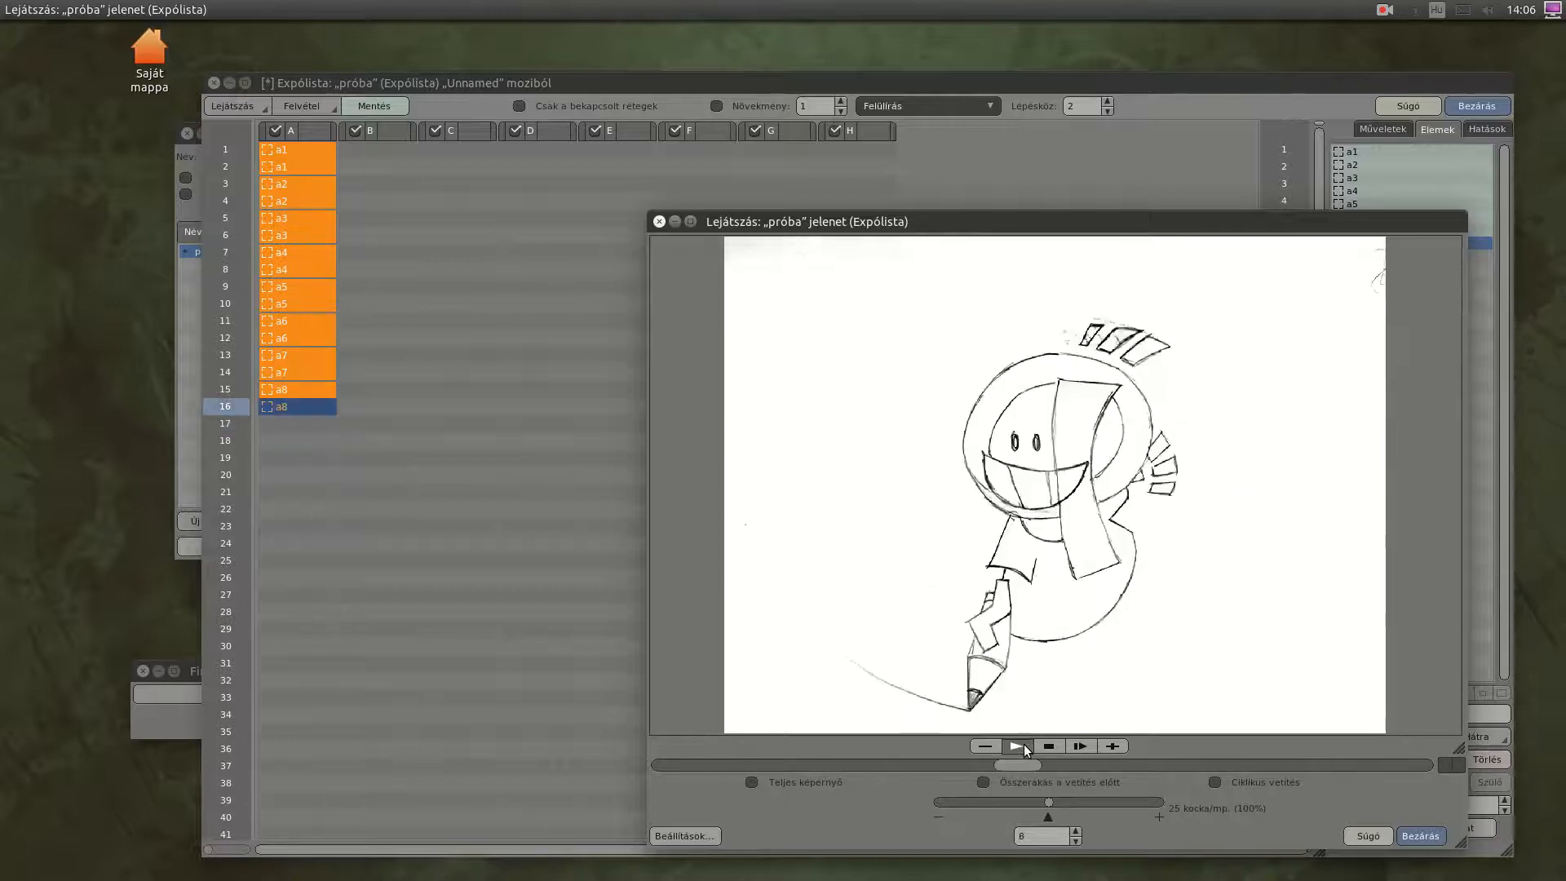
pyautogui.click(1417, 835)
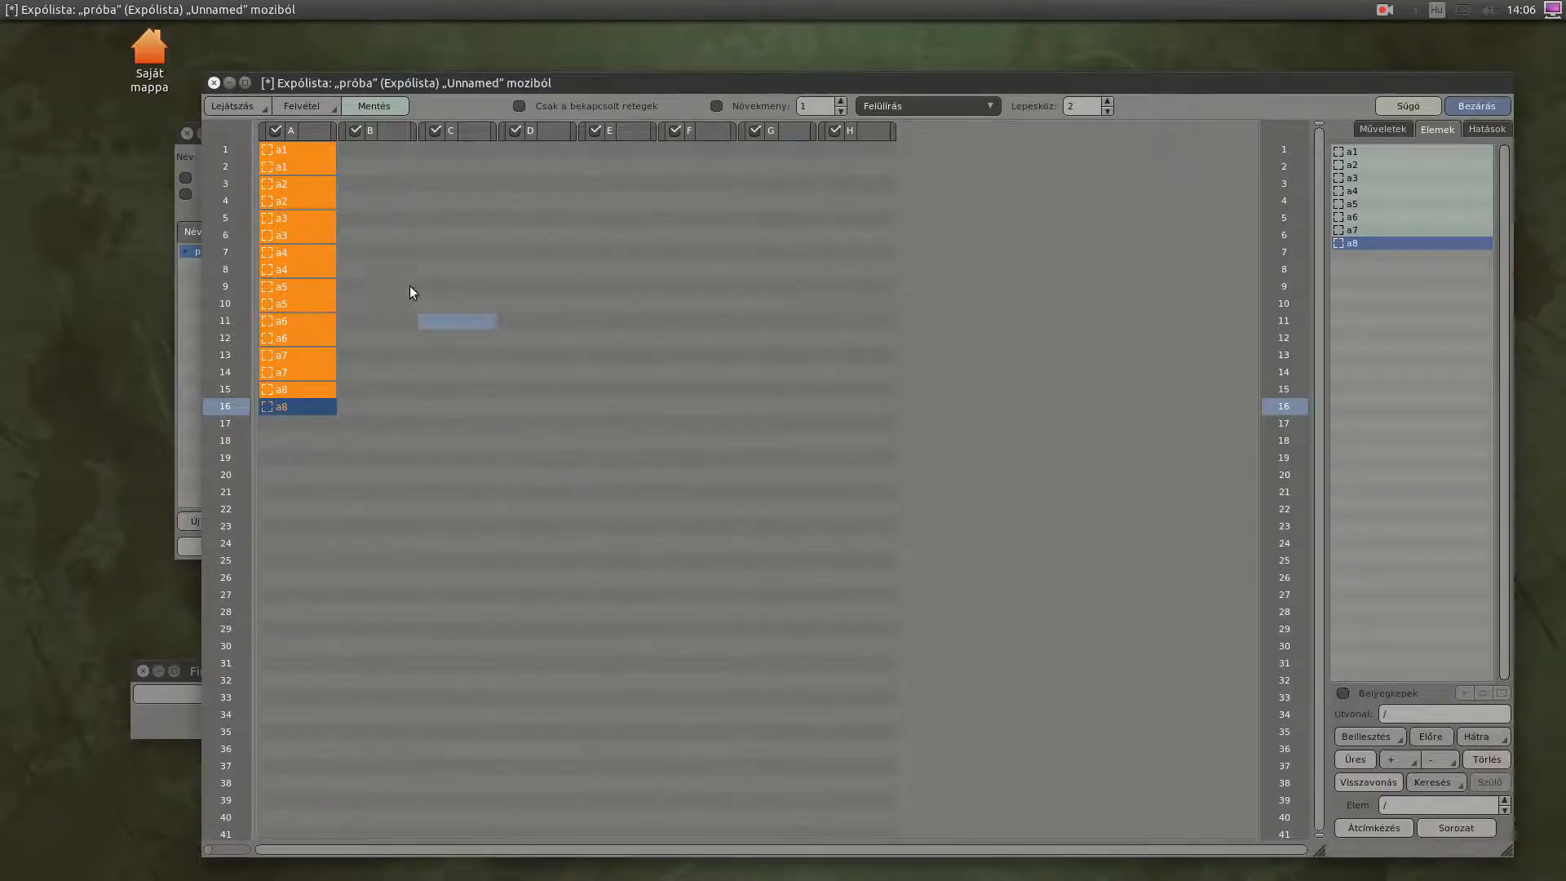
# Enter a1 to a5 in sequence in layer A from frame 17, continuing the animation to frame 27.
pyautogui.click(303, 423)
pyautogui.write('a1')
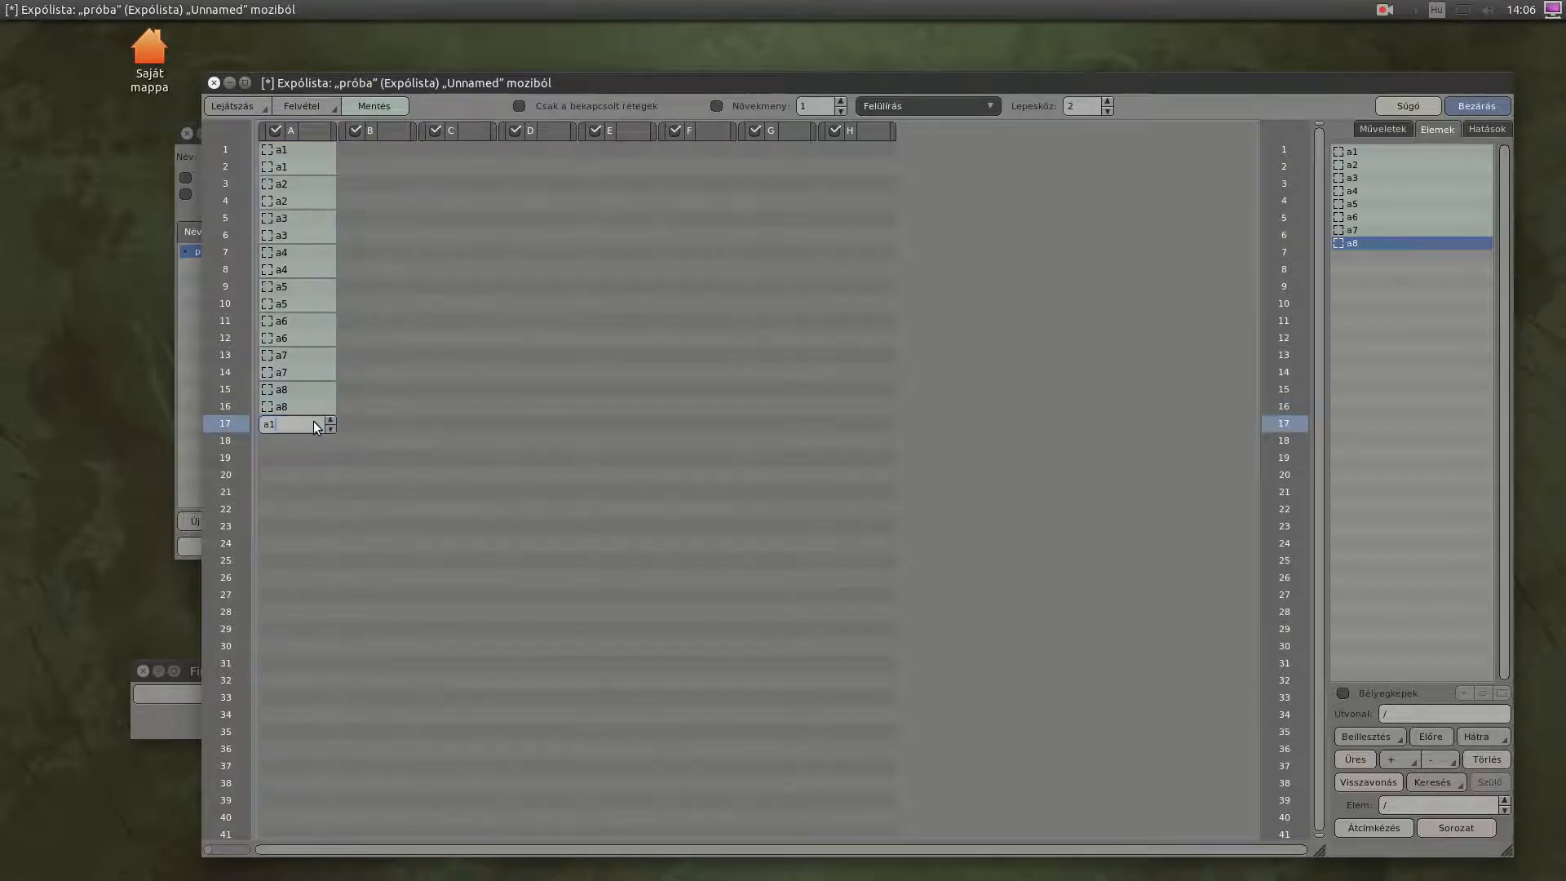
pyautogui.press('Return')
pyautogui.write('a2')
pyautogui.press('Return')
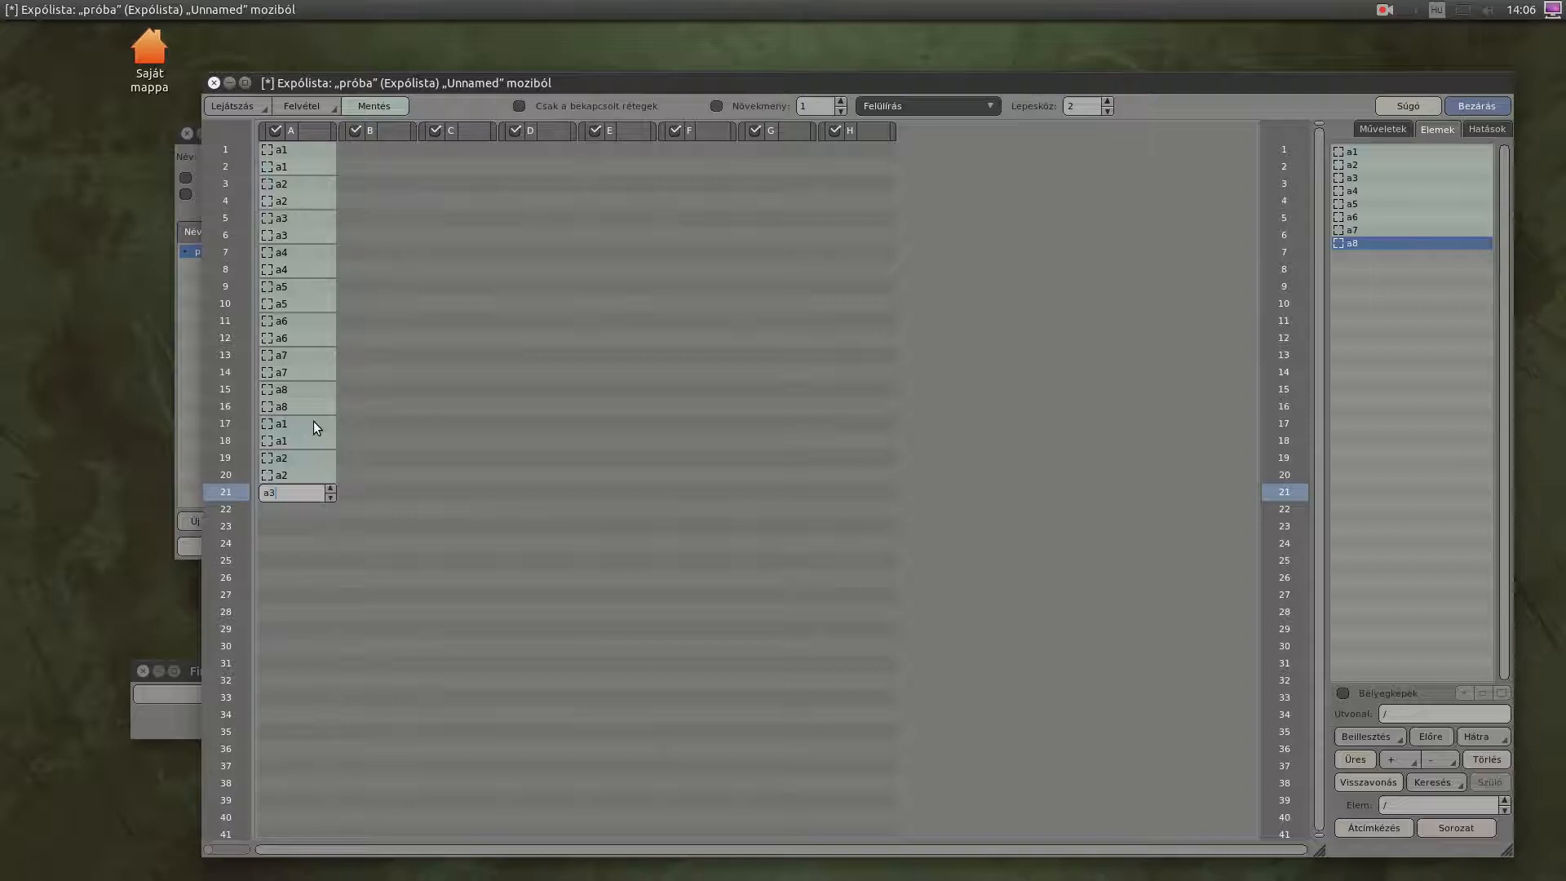
pyautogui.press('Return')
pyautogui.press('Return')
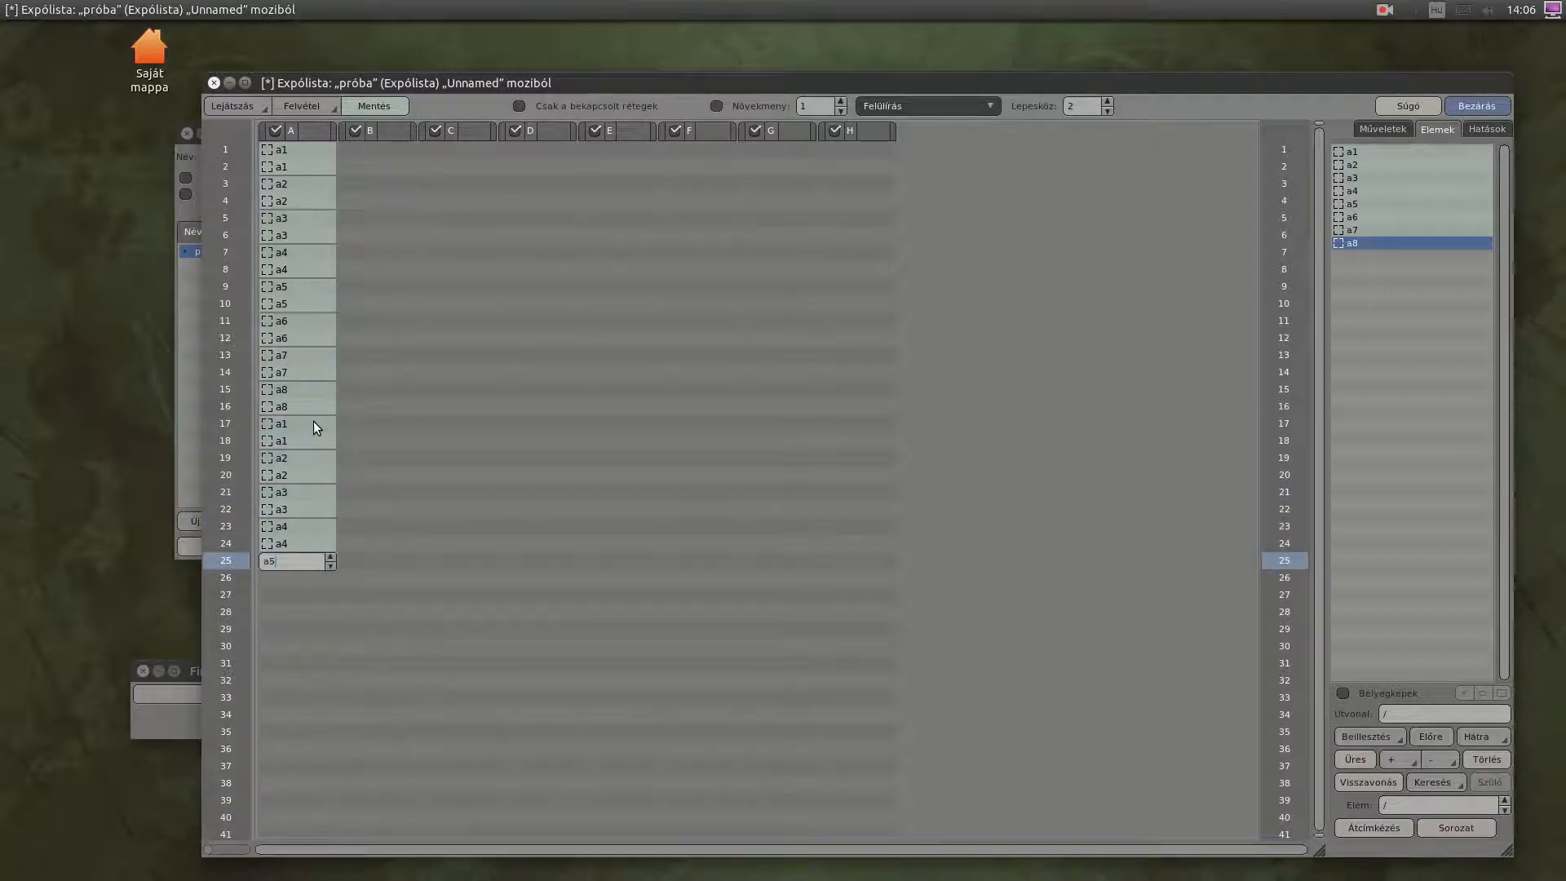
pyautogui.press('Return')
# Fill frames 1 to 11 of layer B with blank entries.
pyautogui.press('Up')
pyautogui.press('Up')
pyautogui.press('Up')
pyautogui.press('Up')
pyautogui.press('Up')
pyautogui.press('Up')
pyautogui.press('Up')
pyautogui.press('Up')
pyautogui.press('Up')
pyautogui.press('Up')
pyautogui.press('Up')
pyautogui.press('Up')
pyautogui.press('Up')
pyautogui.press('Up')
pyautogui.press('Up')
pyautogui.press('Up')
pyautogui.press('Up')
pyautogui.press('Up')
pyautogui.press('Up')
pyautogui.press('Up')
pyautogui.press('Down')
pyautogui.press('Down')
pyautogui.press('Down')
pyautogui.press('Down')
pyautogui.press('Down')
pyautogui.press('Down')
pyautogui.press('Down')
pyautogui.press('Down')
pyautogui.press('Down')
pyautogui.press('Down')
pyautogui.press('Down')
pyautogui.press('Down')
pyautogui.press('Right')
pyautogui.press('Up')
pyautogui.press('Up')
pyautogui.press('Up')
pyautogui.press('Up')
pyautogui.press('Up')
pyautogui.press('Up')
pyautogui.press('Up')
pyautogui.press('Up')
pyautogui.press('Up')
pyautogui.press('Up')
pyautogui.press('Up')
pyautogui.press('Up')
pyautogui.press('Up')
pyautogui.press('Down')
pyautogui.press('Return')
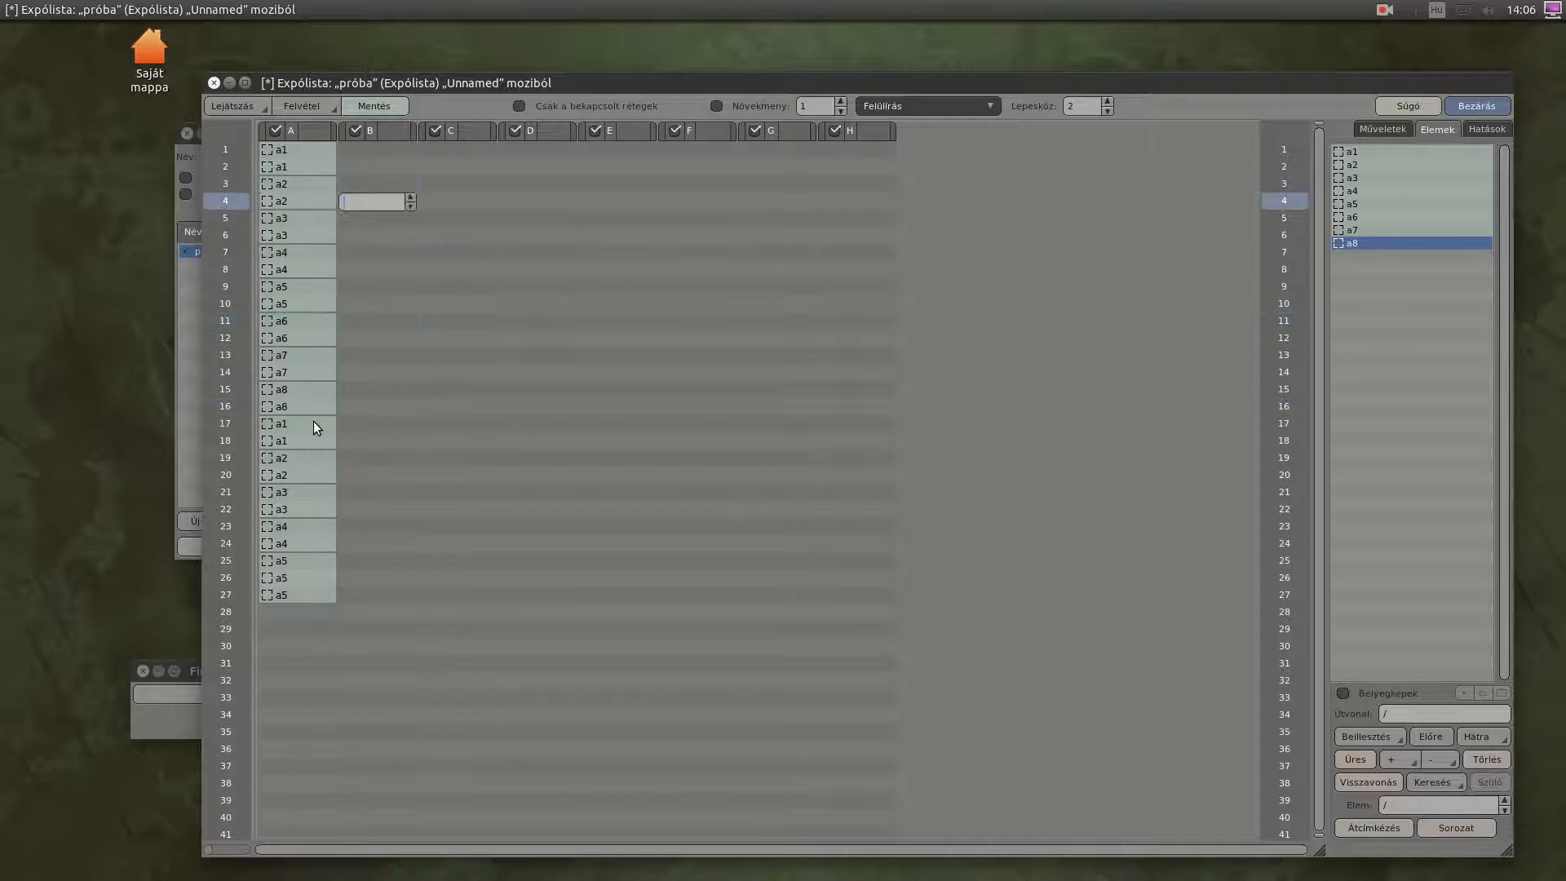
pyautogui.press('Down')
pyautogui.press('Down')
pyautogui.press('Down')
pyautogui.press('Down')
pyautogui.press('Down')
pyautogui.press('Down')
pyautogui.press('Down')
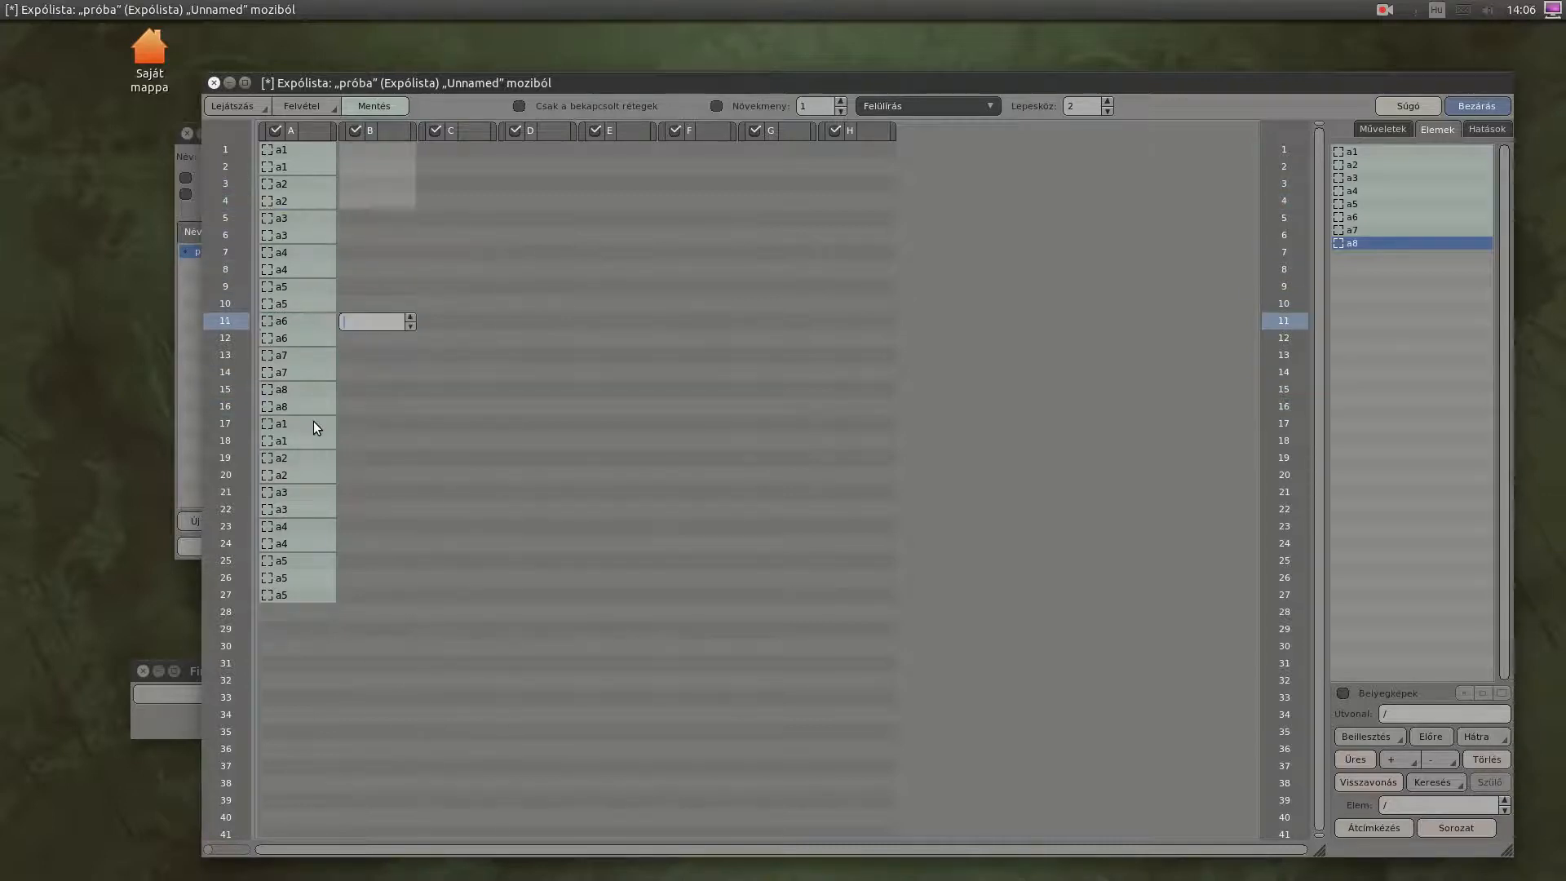
pyautogui.press('Return')
# Insert the sequence a4 to a8 twice into layer B starting at frame 12, two frames per element.
pyautogui.click(298, 253)
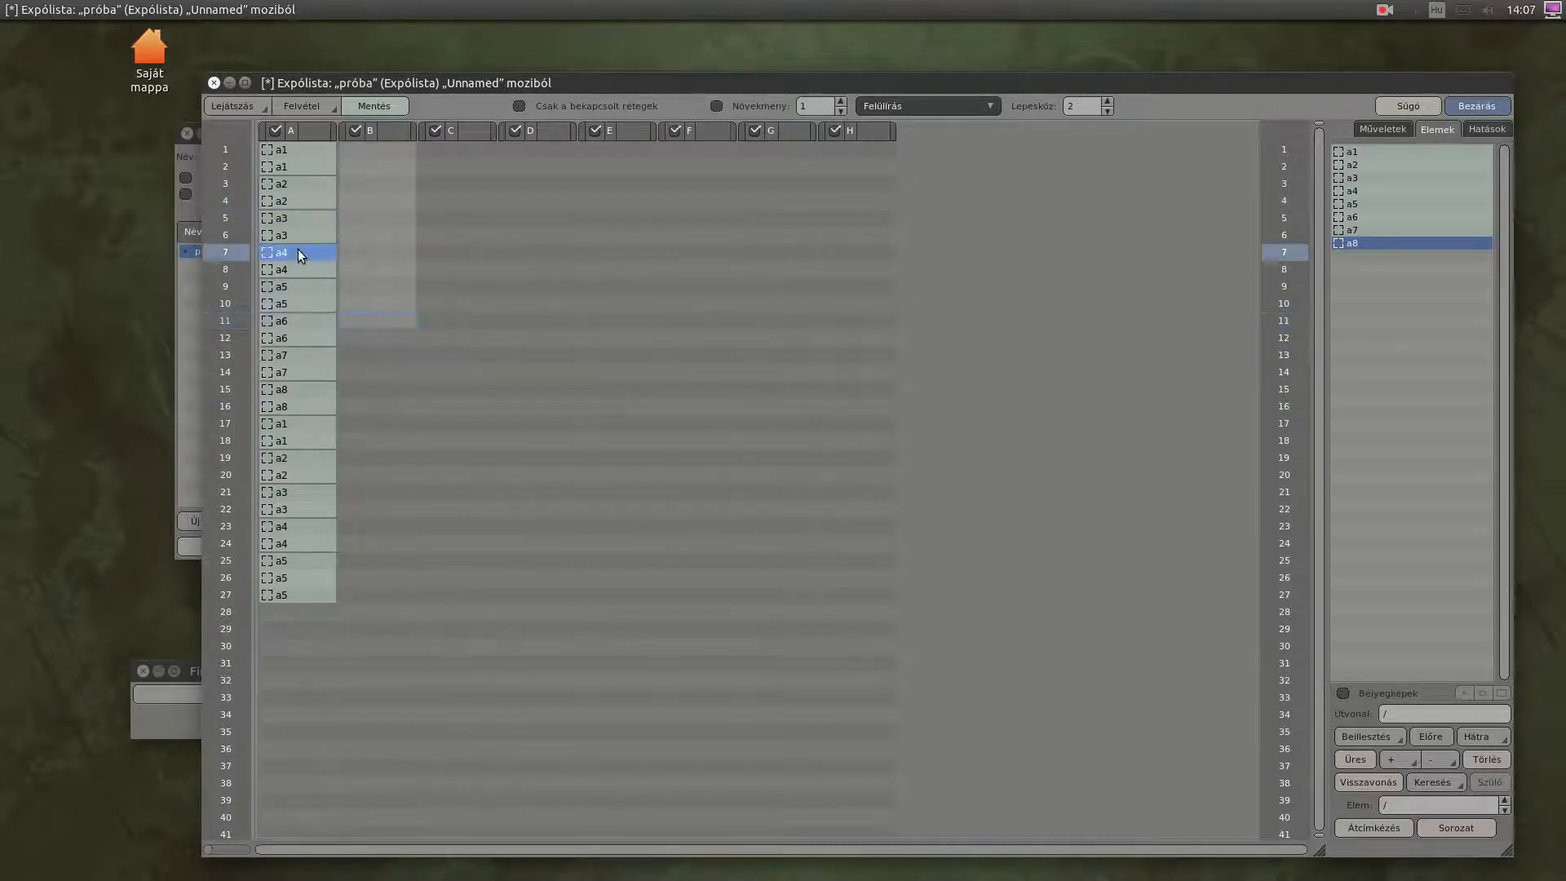
pyautogui.moveTo(299, 259); pyautogui.dragTo(373, 341)
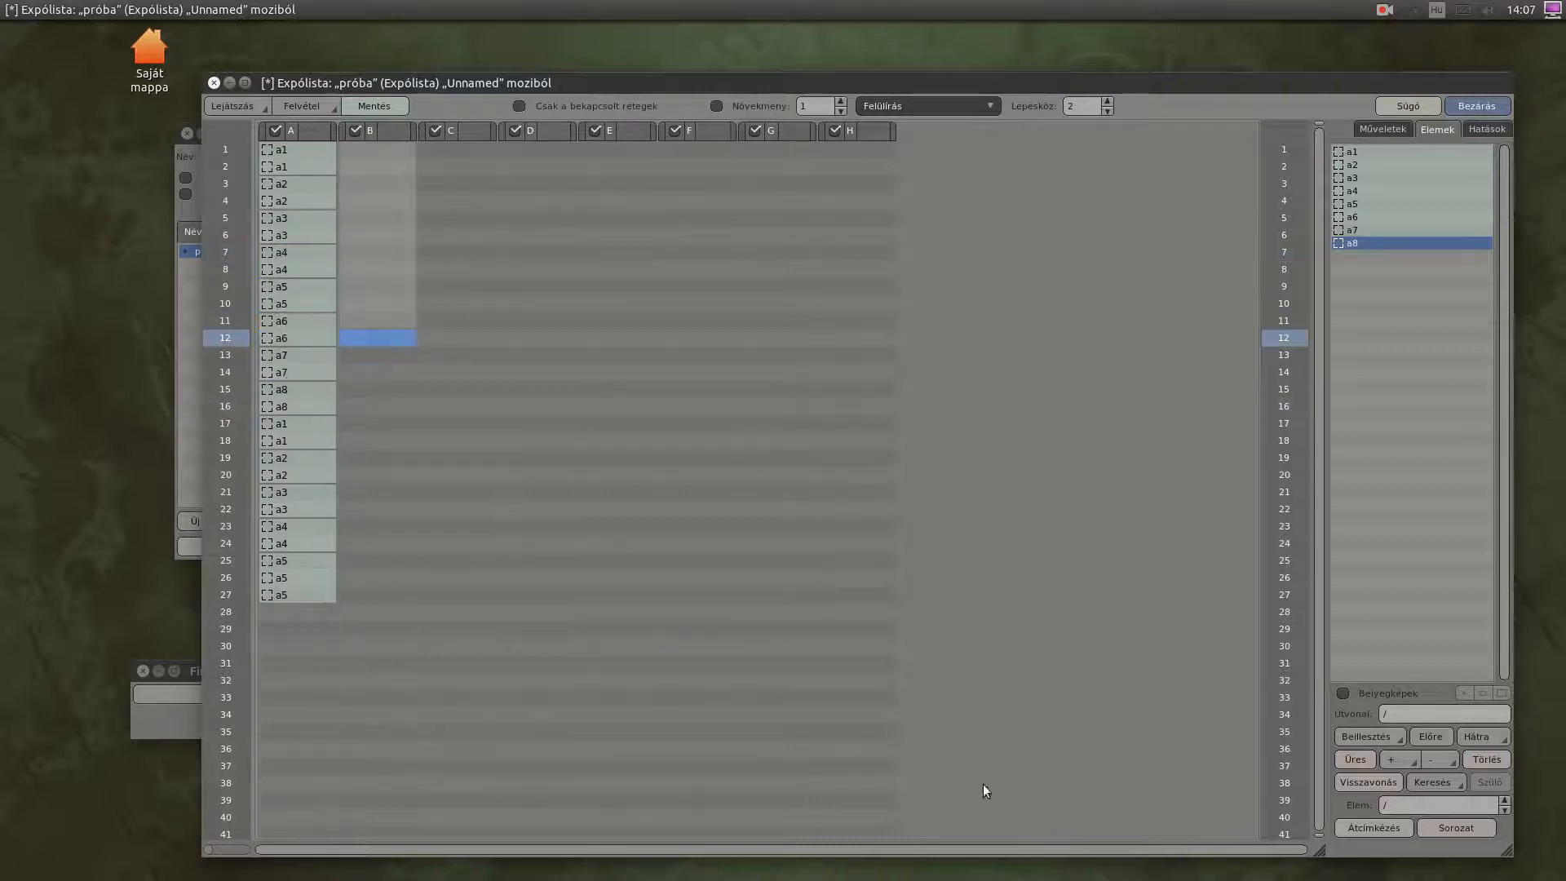
pyautogui.click(1365, 733)
pyautogui.click(1365, 734)
pyautogui.click(502, 287)
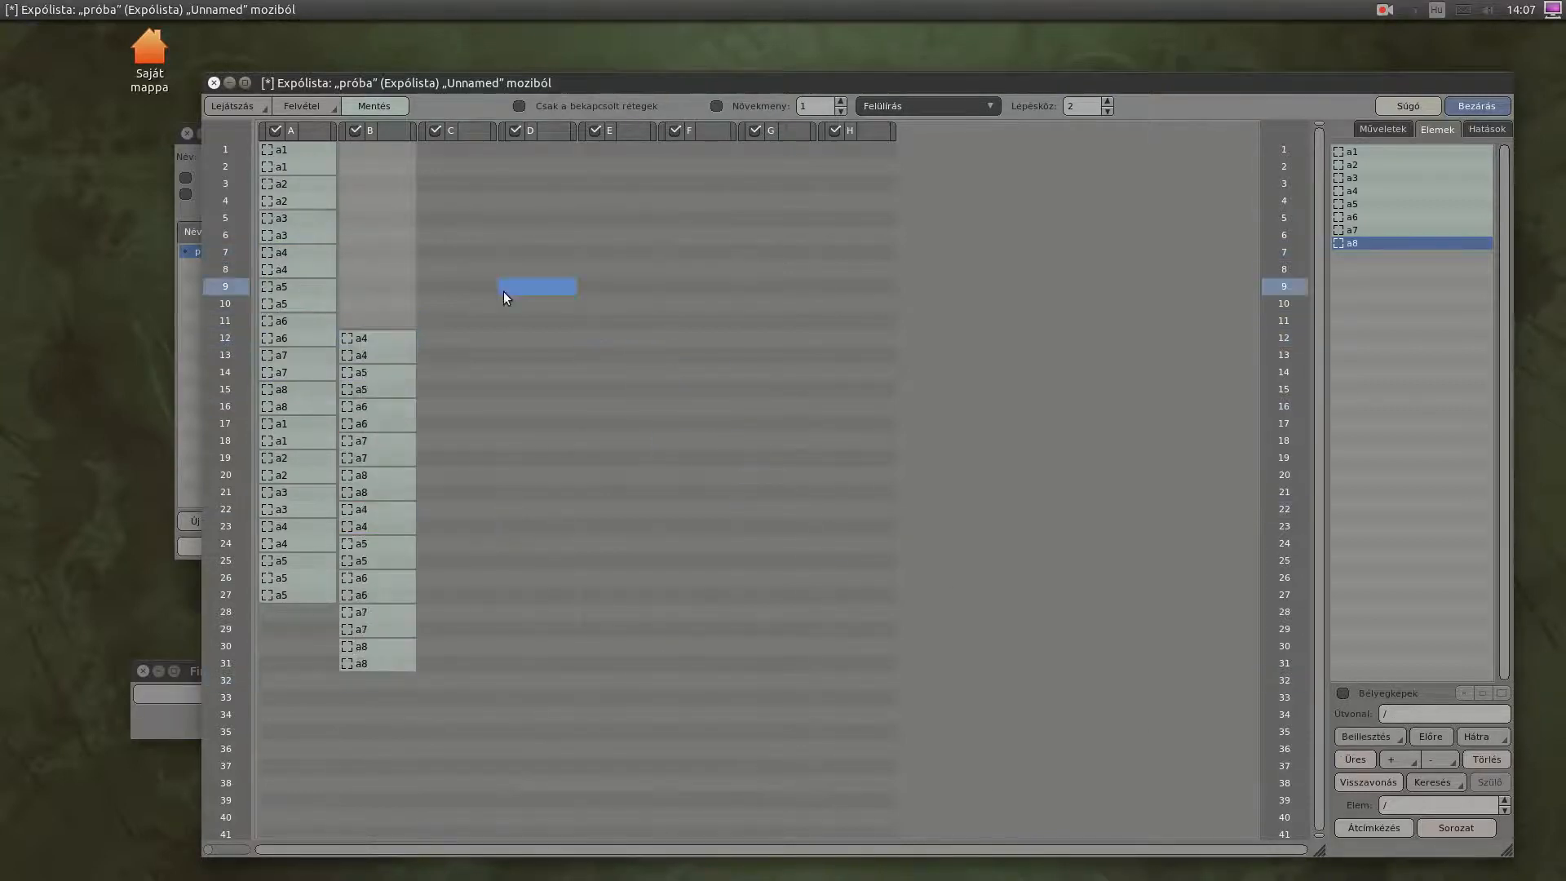
# Overwrite frames 5 to 27 of layer A with element a3.
pyautogui.moveTo(301, 222); pyautogui.dragTo(298, 622)
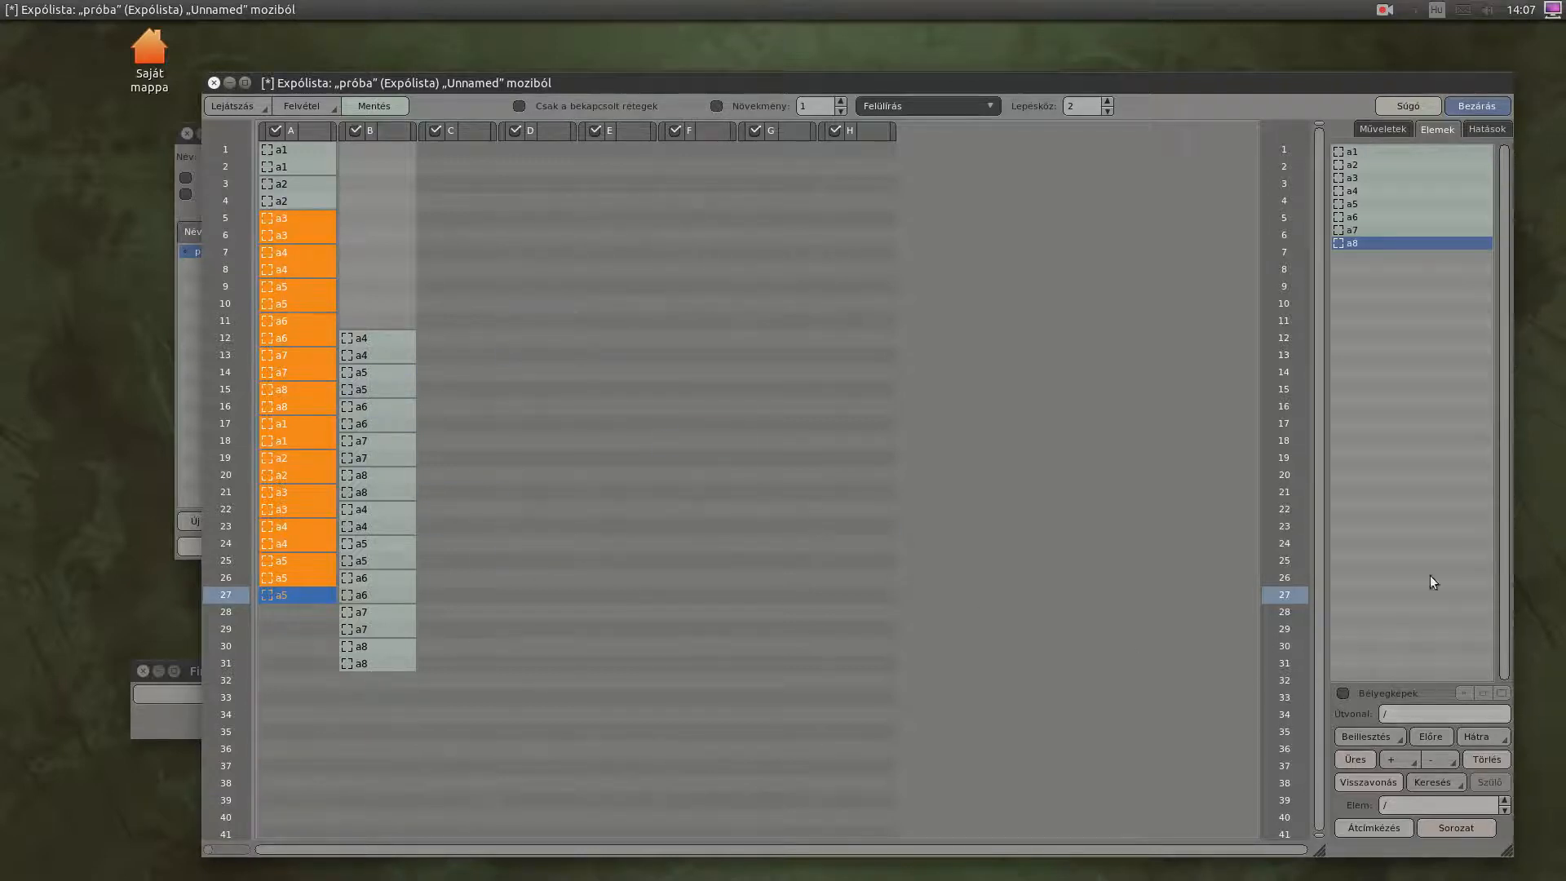
pyautogui.click(1363, 178)
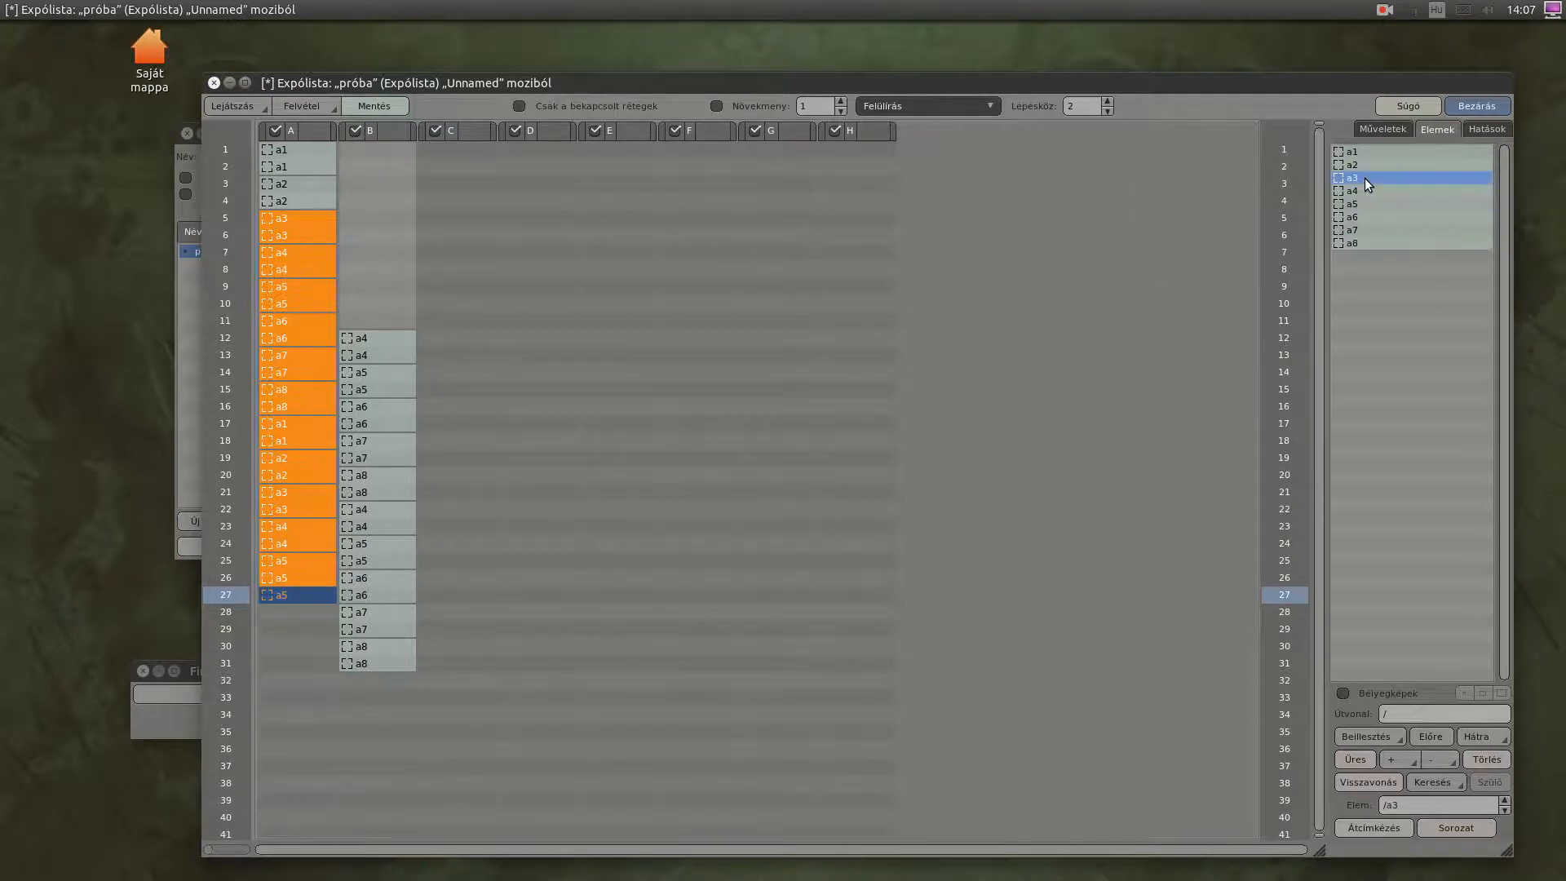
pyautogui.click(1362, 737)
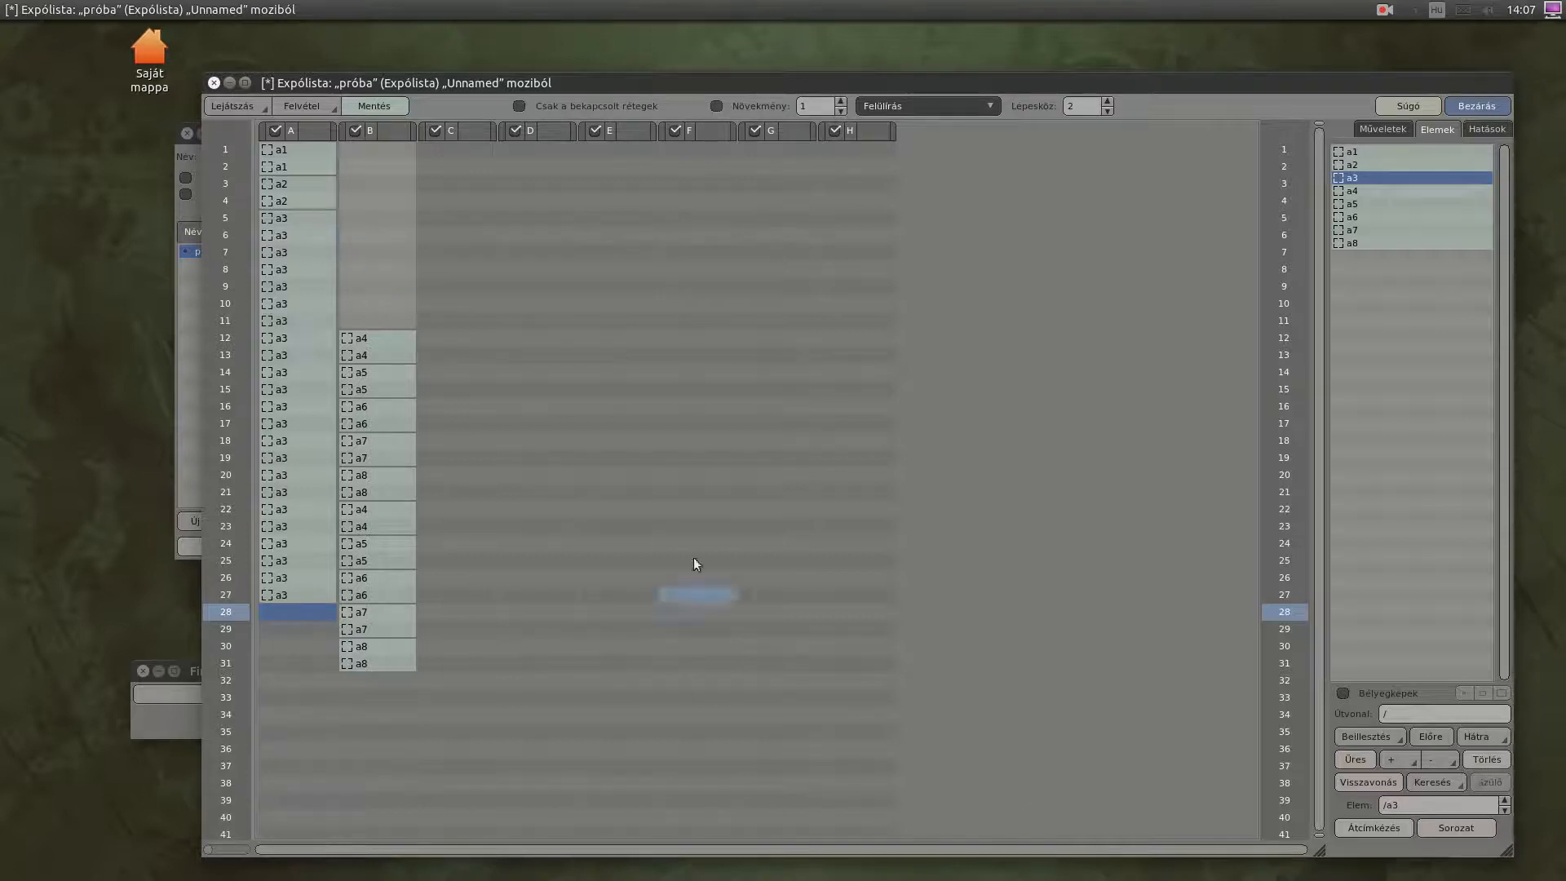
# Overwrite frames 5 and 6 of layer B with element a3.
pyautogui.click(372, 218)
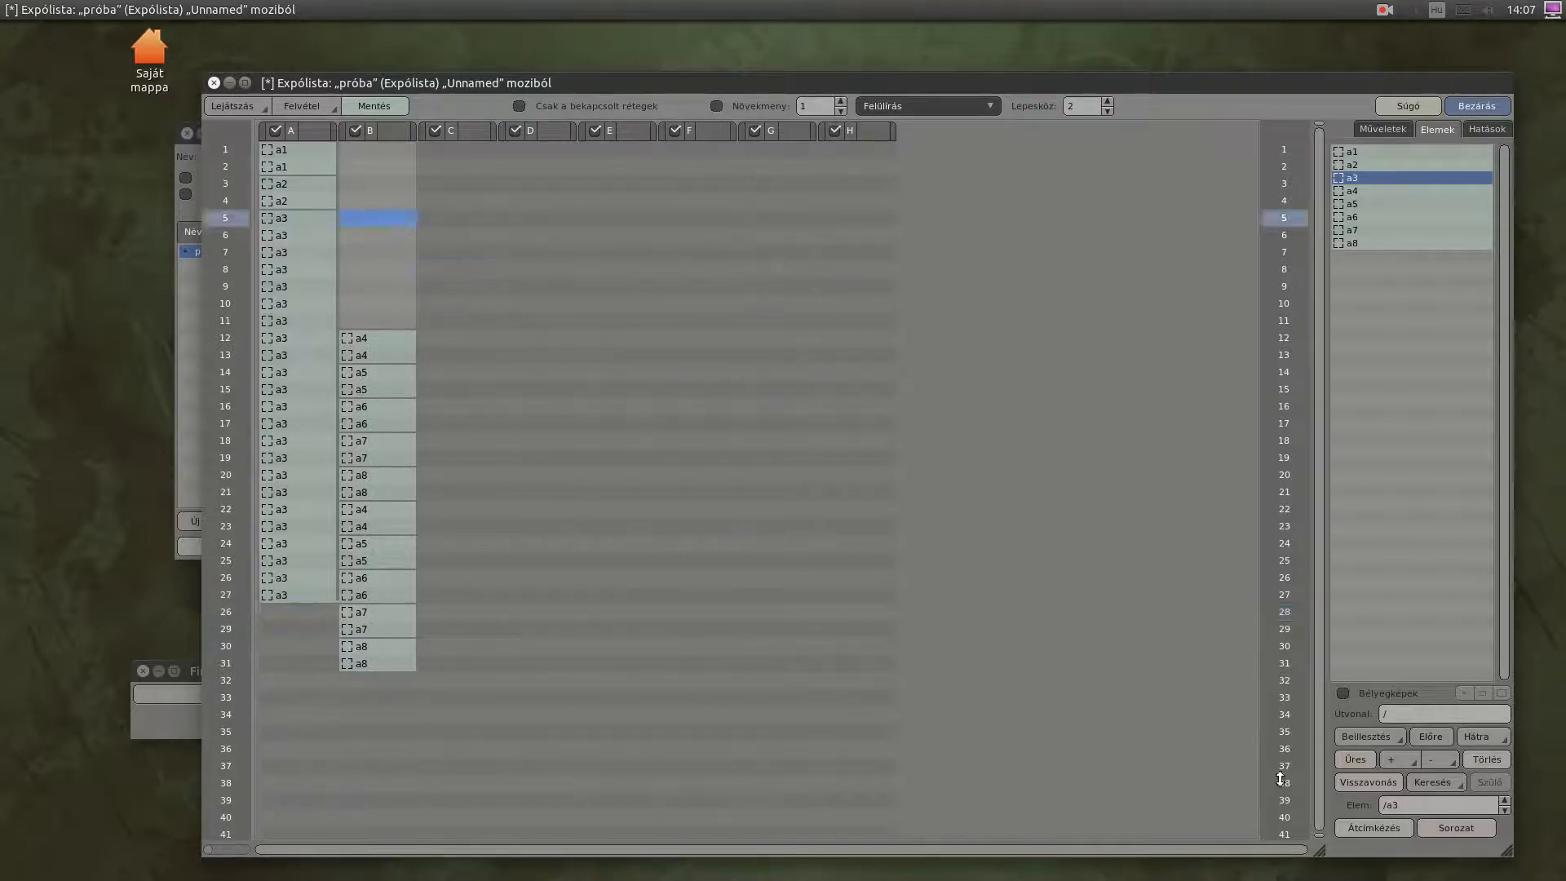
pyautogui.click(1359, 738)
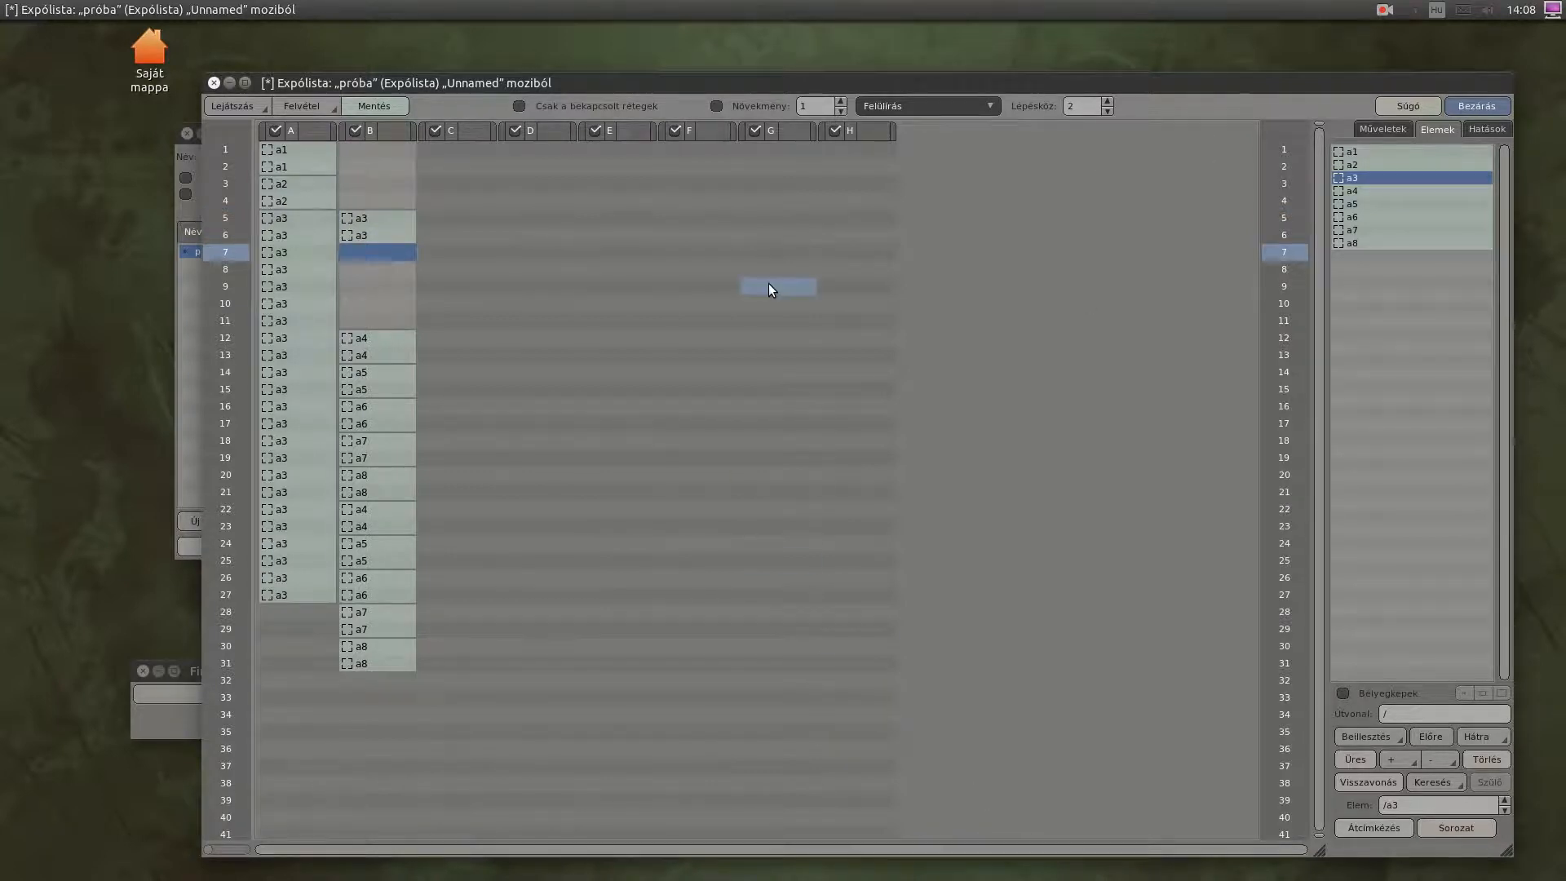
# Undo the recent edits until all entries in layer B are removed.
pyautogui.hotkey('ctrl', 'z')
pyautogui.hotkey('ctrl', 'z')
pyautogui.hotkey('ctrl', 'z')
pyautogui.hotkey('ctrl', 'z')
pyautogui.hotkey('ctrl', 'z')
pyautogui.hotkey('ctrl', 'z')
pyautogui.hotkey('ctrl', 'z')
pyautogui.hotkey('ctrl', 'z')
pyautogui.hotkey('ctrl', 'z')
pyautogui.hotkey('ctrl', 'z')
pyautogui.hotkey('ctrl', 'z')
pyautogui.hotkey('ctrl', 'z')
pyautogui.hotkey('ctrl', 'z')
pyautogui.hotkey('ctrl', 'z')
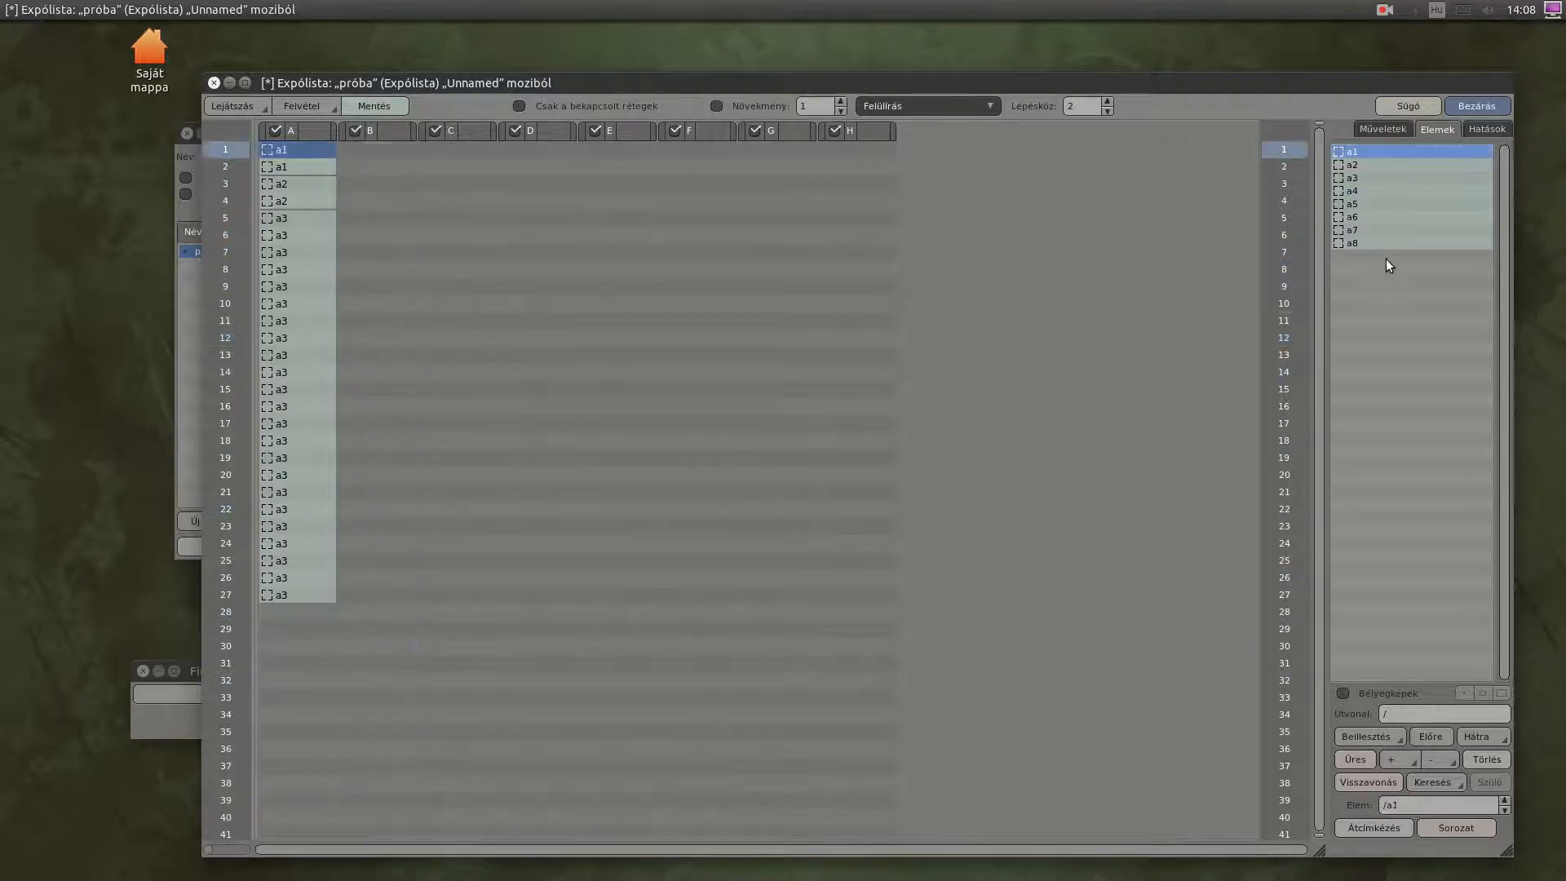
# Insert all elements a1 to a8 in sequence into layer A from frame 1, two frames each, and save the scene.
pyautogui.hotkey('ctrl', 'a')
pyautogui.click(1383, 738)
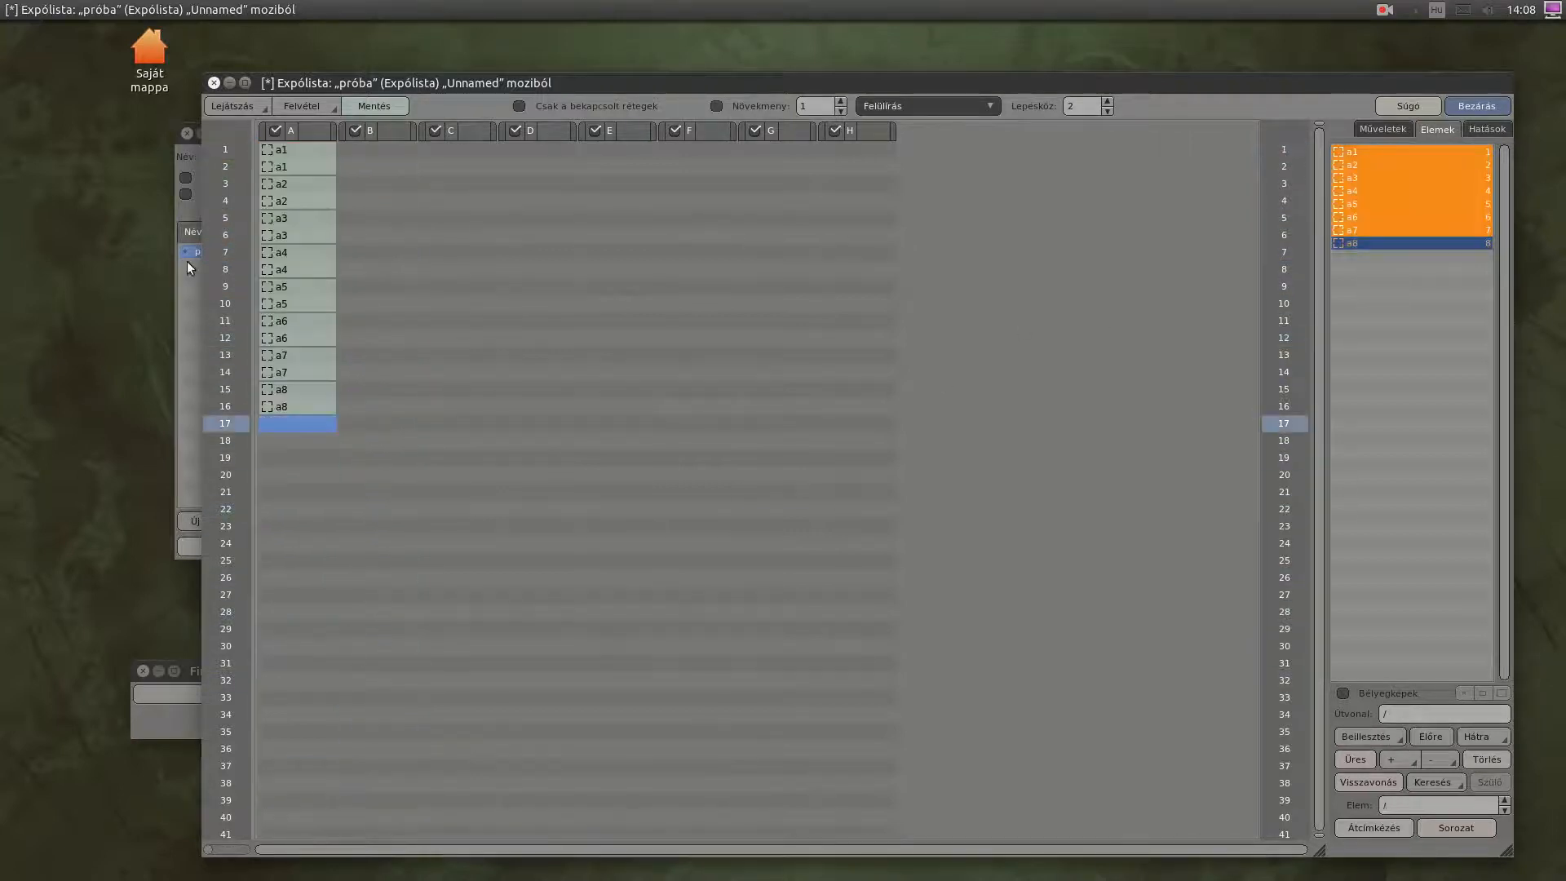
pyautogui.click(373, 106)
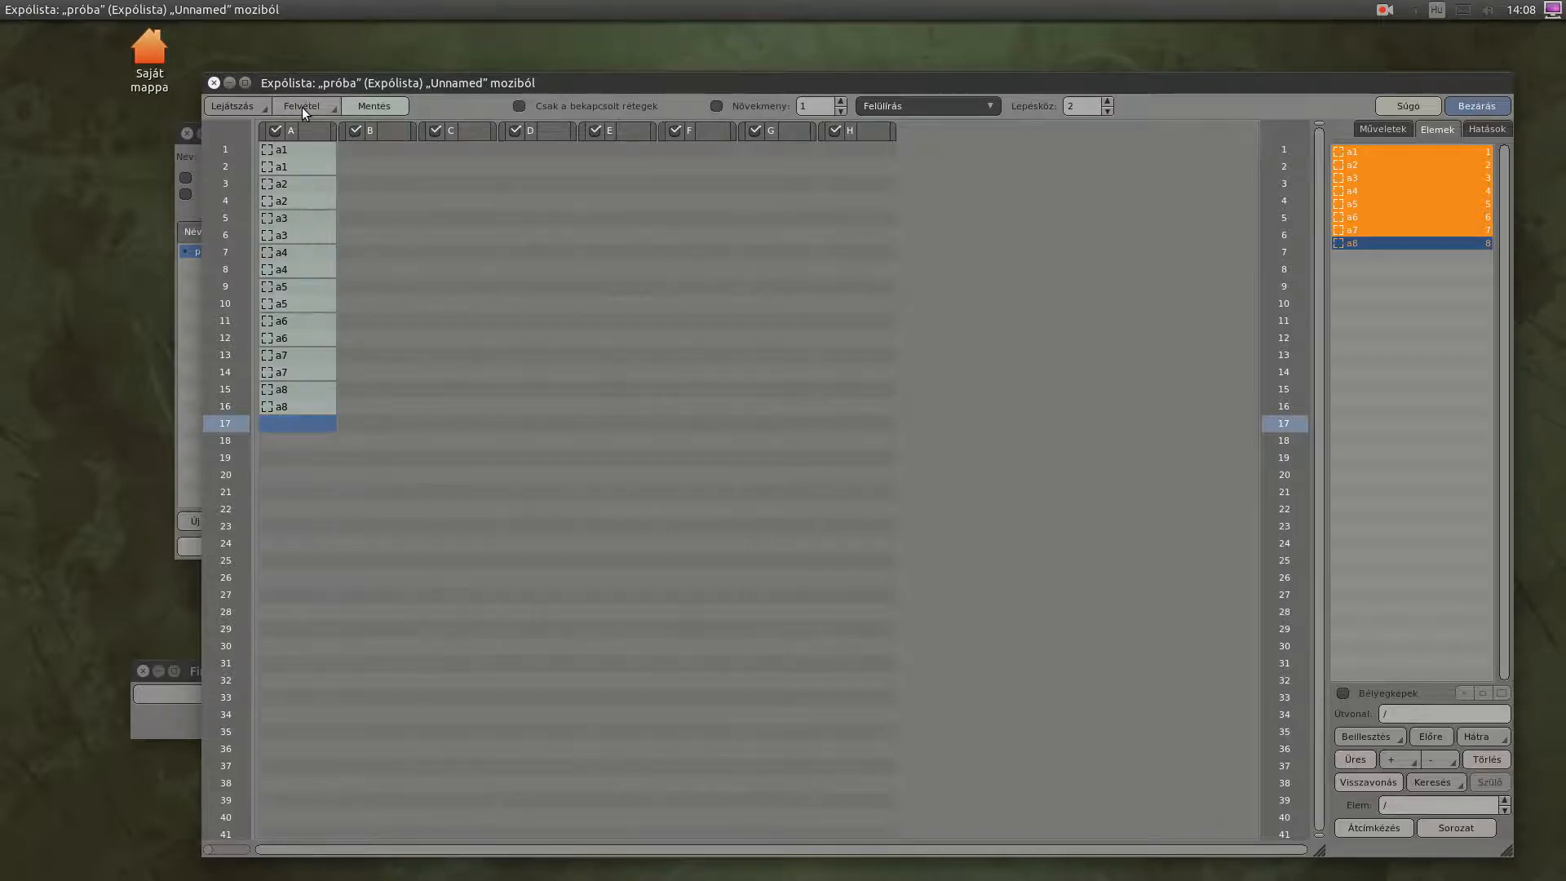
# View the capture window of the scene, then close it together with the exposure sheet.
pyautogui.click(302, 106)
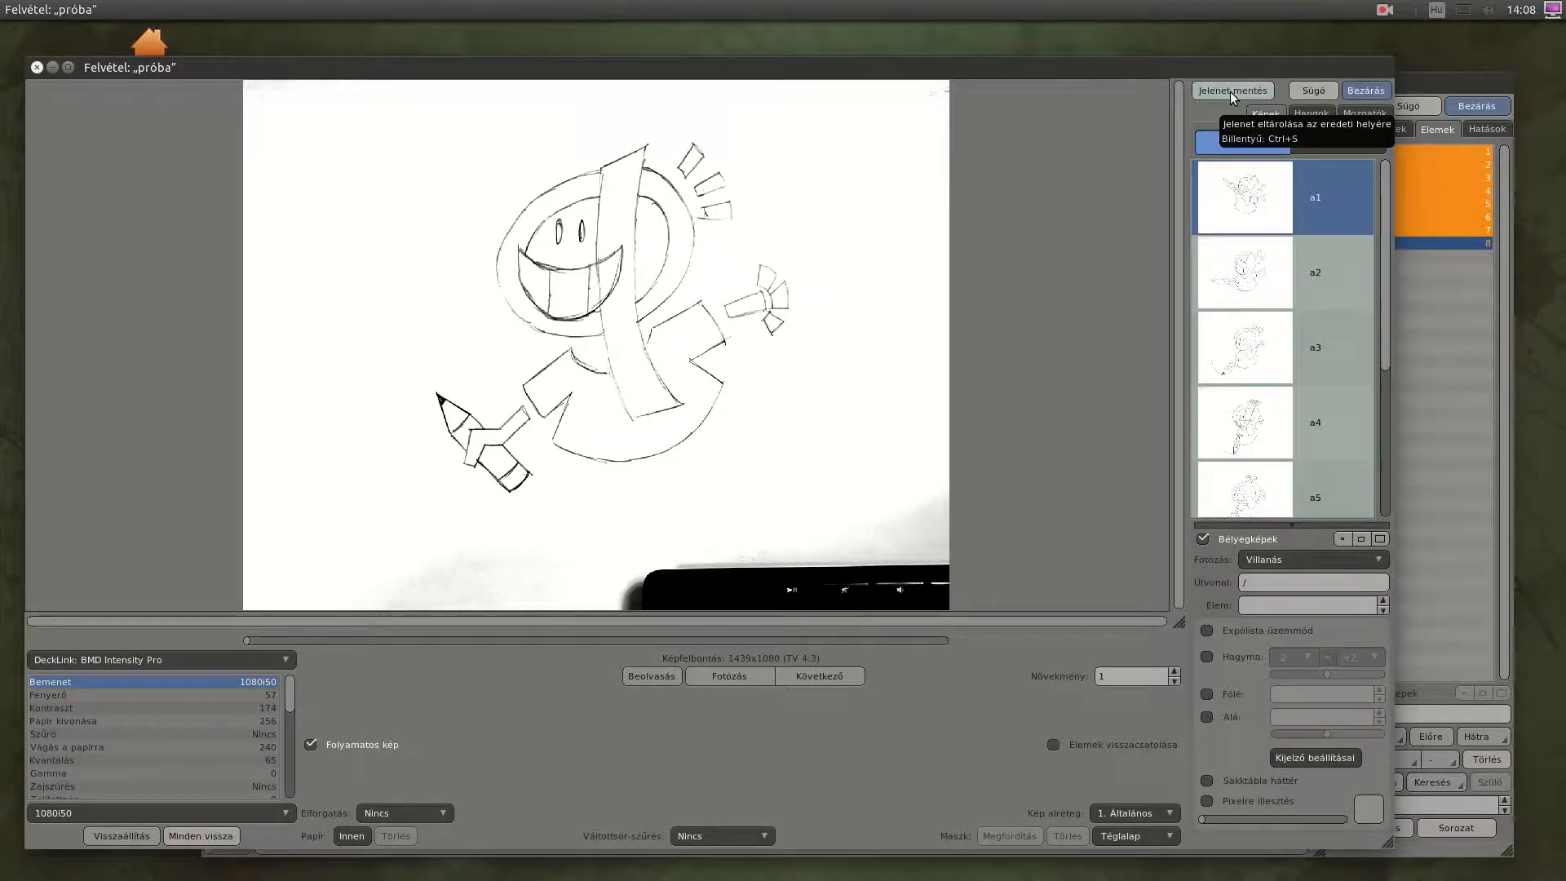
pyautogui.click(1365, 91)
pyautogui.click(1465, 106)
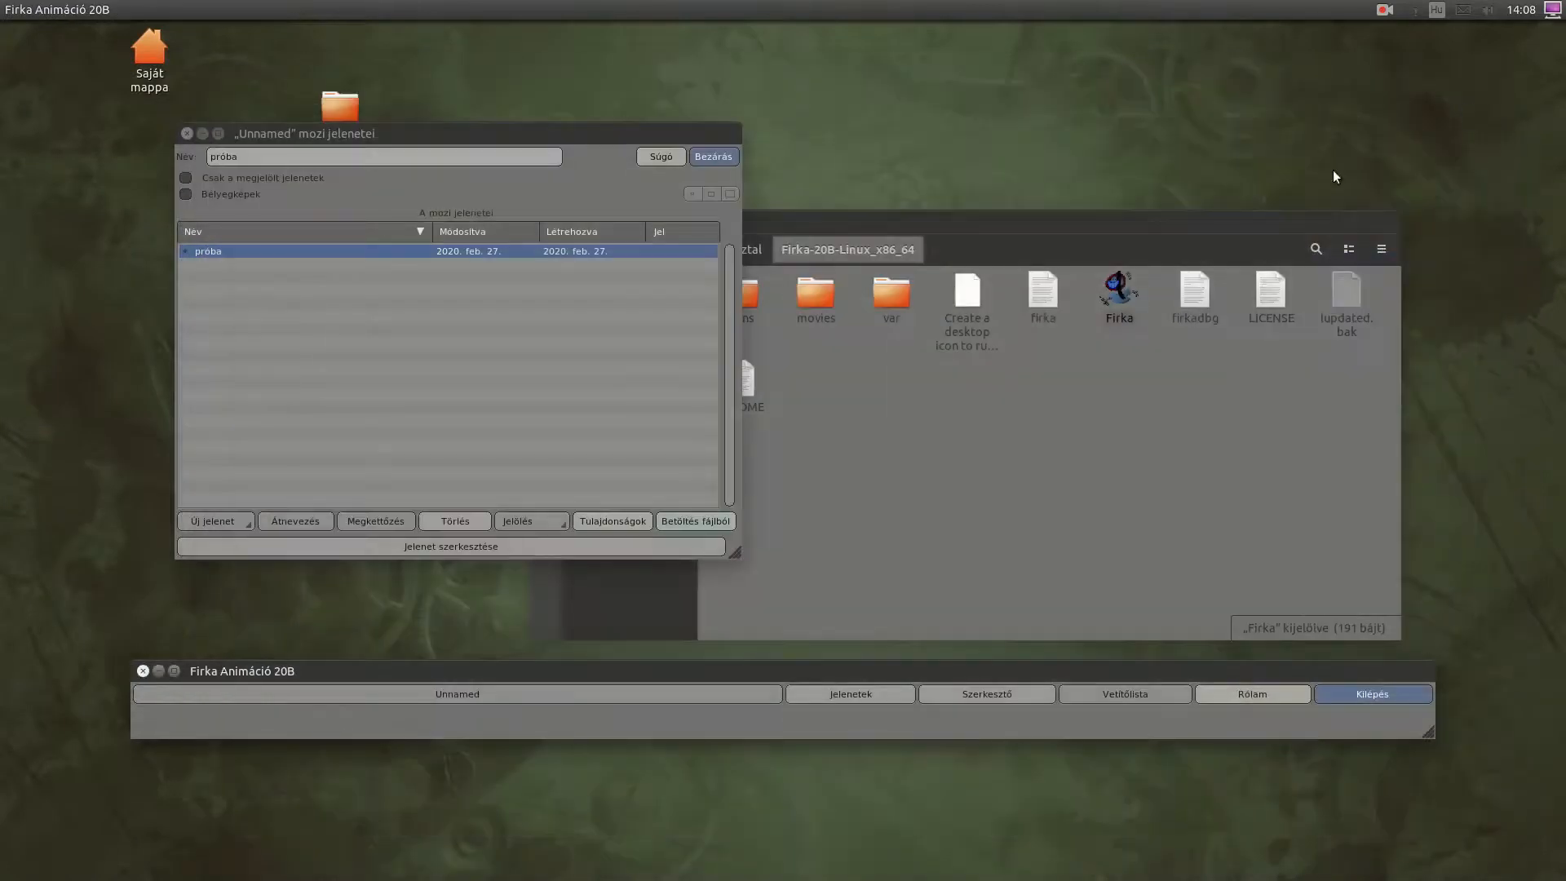
# Reopen the scene próba from the scene list and open its playback.
pyautogui.doubleClick(271, 251)
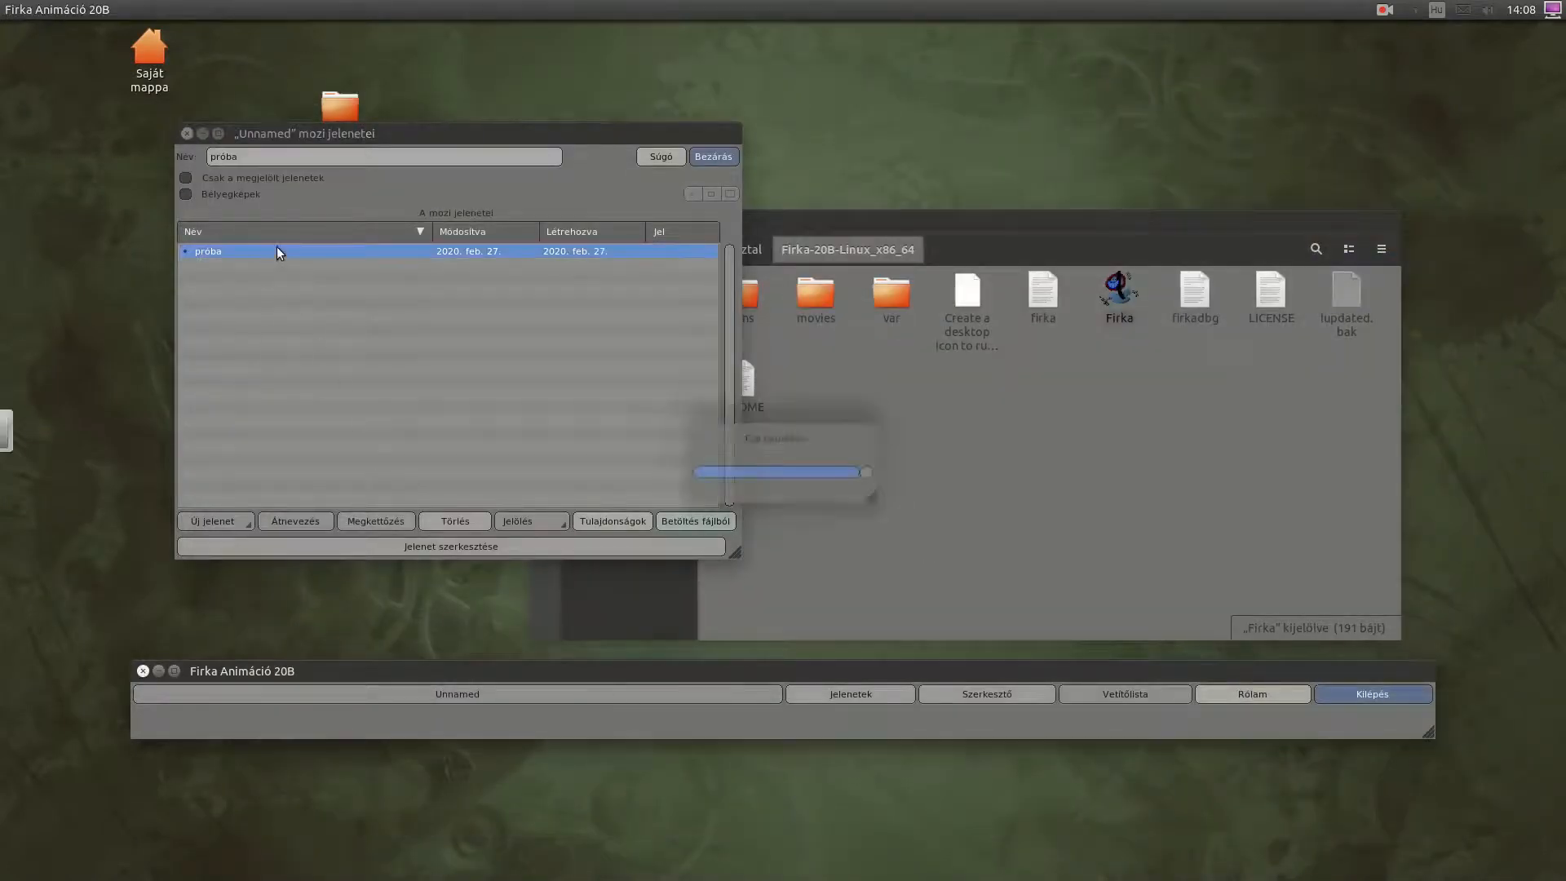
pyautogui.click(235, 99)
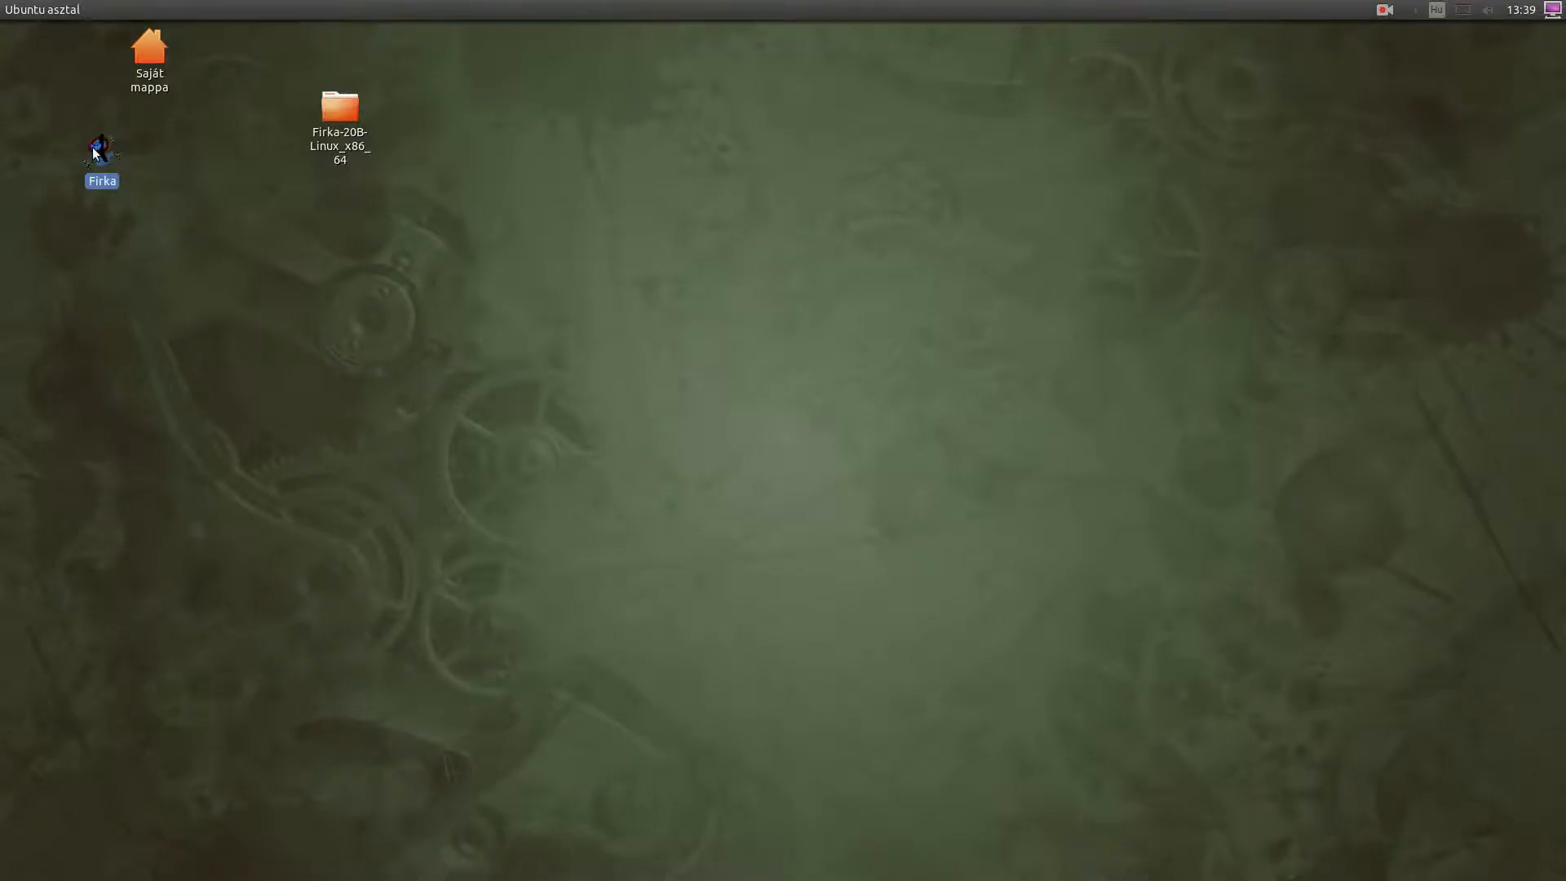
# Launch Firka from the desktop, dismiss the user code warning and open the scene list.
pyautogui.doubleClick(100, 154)
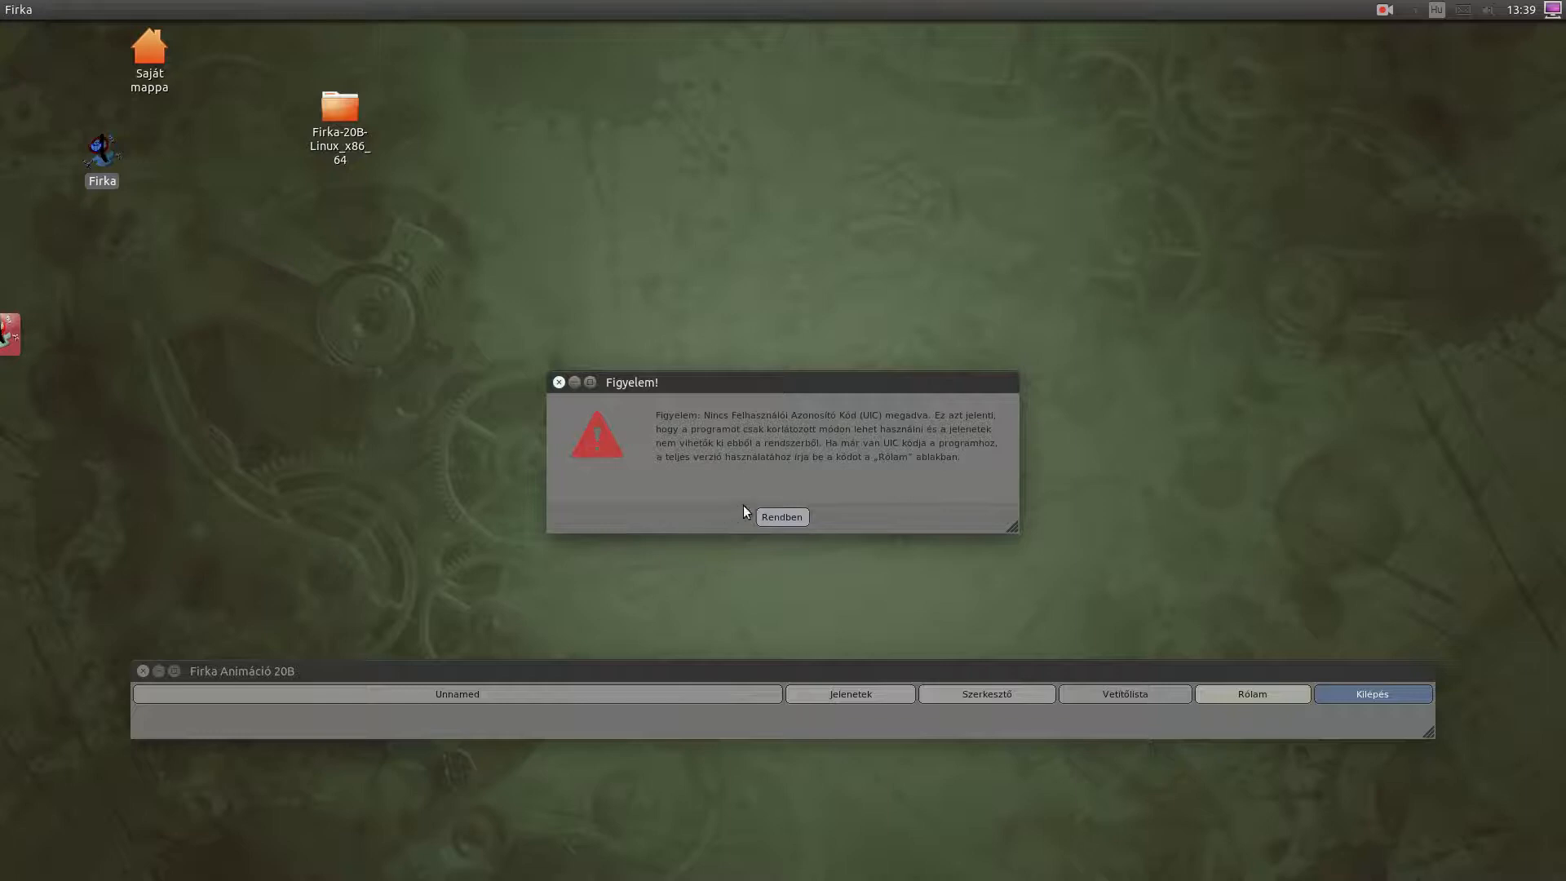
pyautogui.click(779, 517)
pyautogui.click(844, 701)
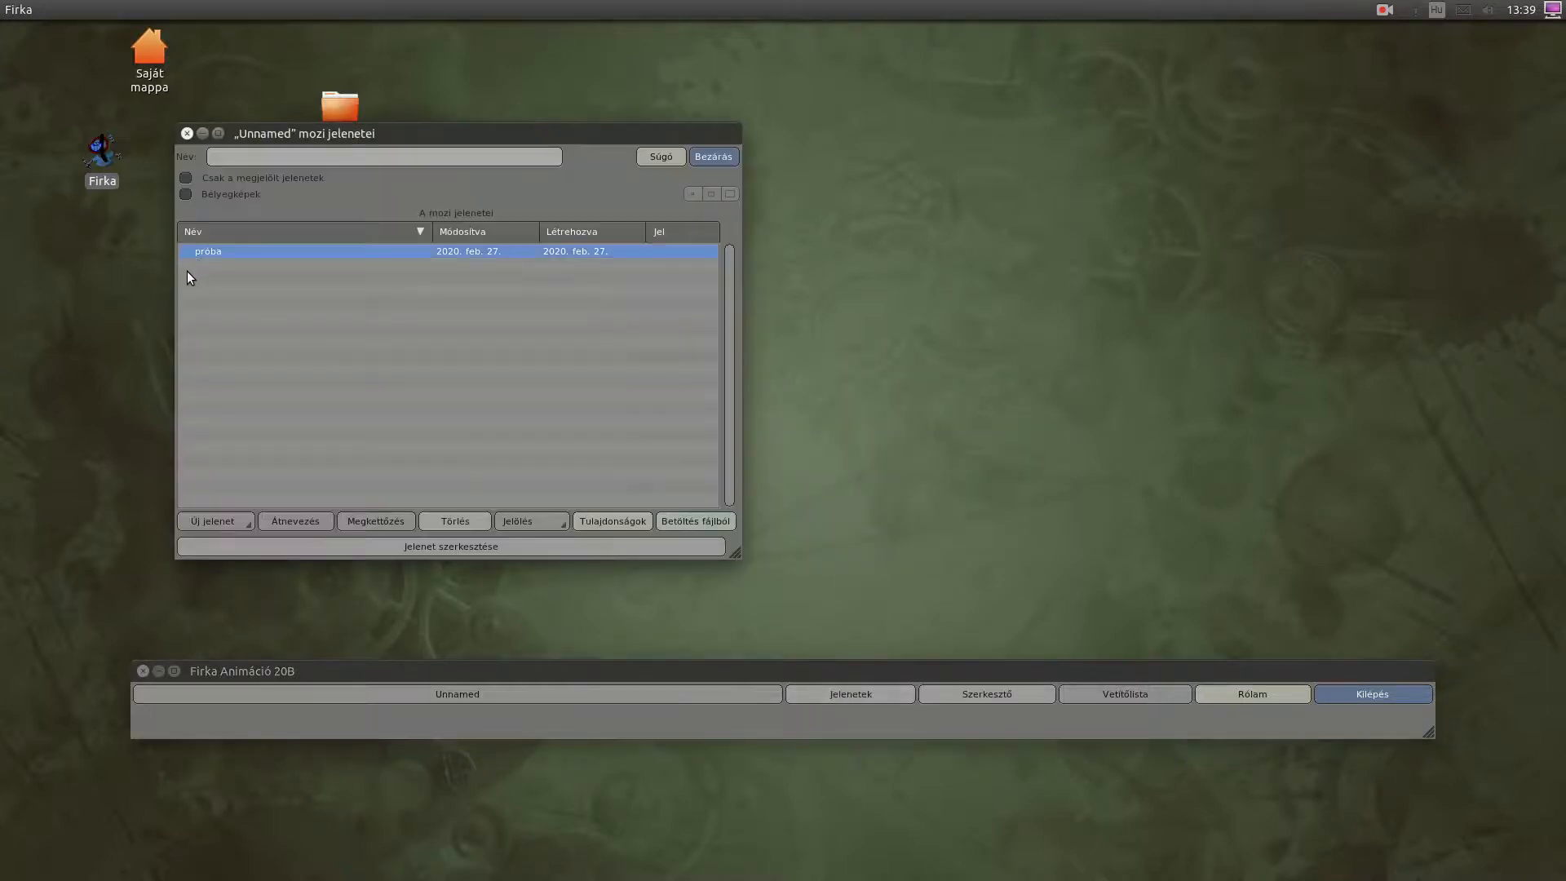
# Duplicate the scene próba under the name próba2.
pyautogui.click(185, 247)
pyautogui.click(262, 163)
pyautogui.write('2')
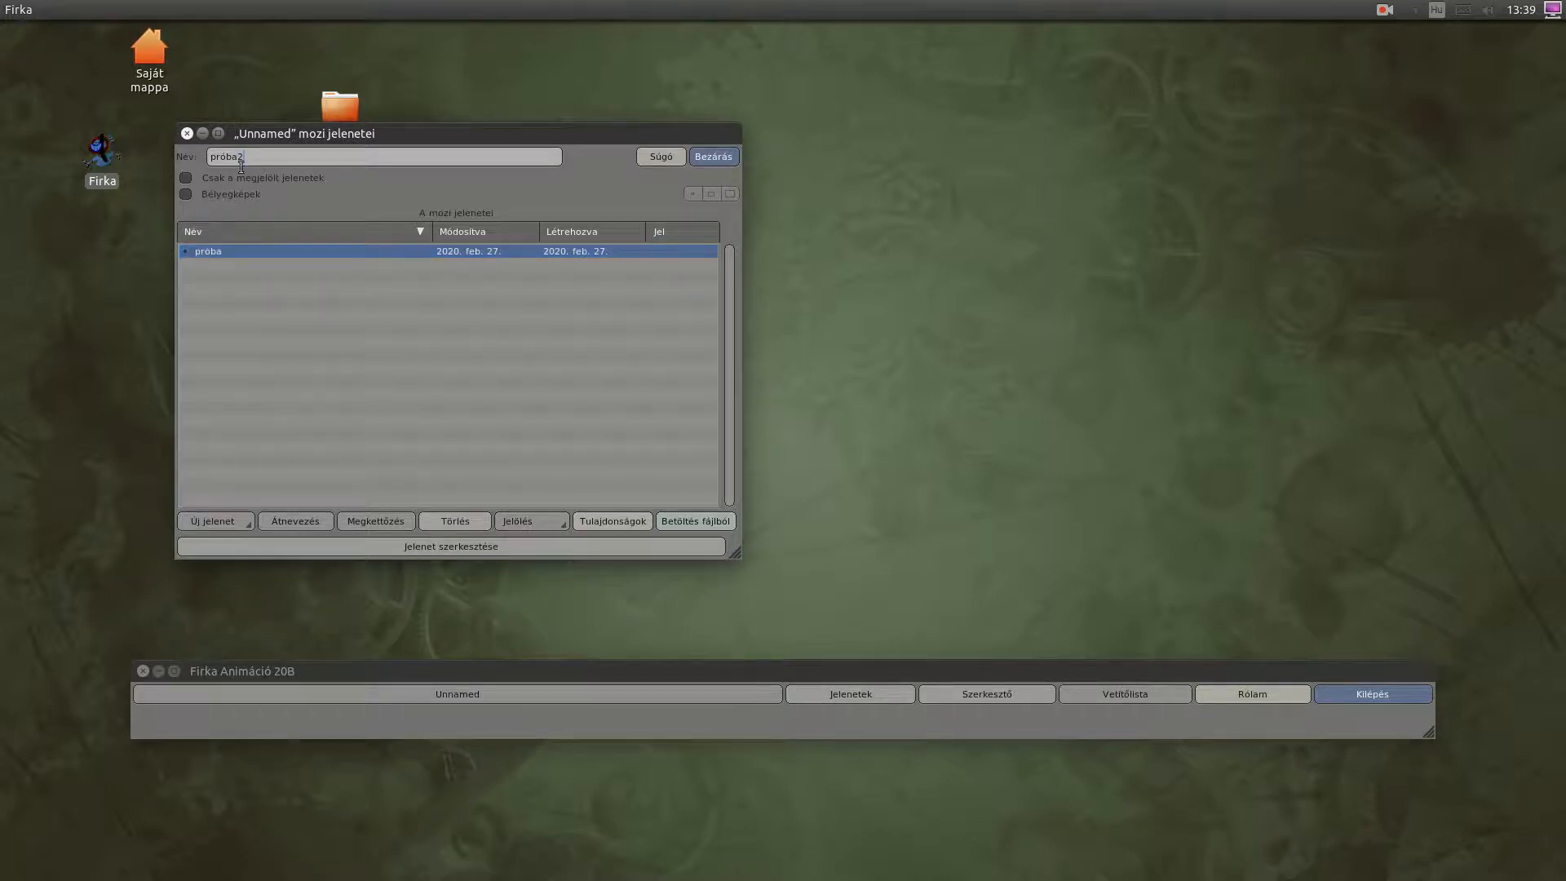
pyautogui.click(360, 518)
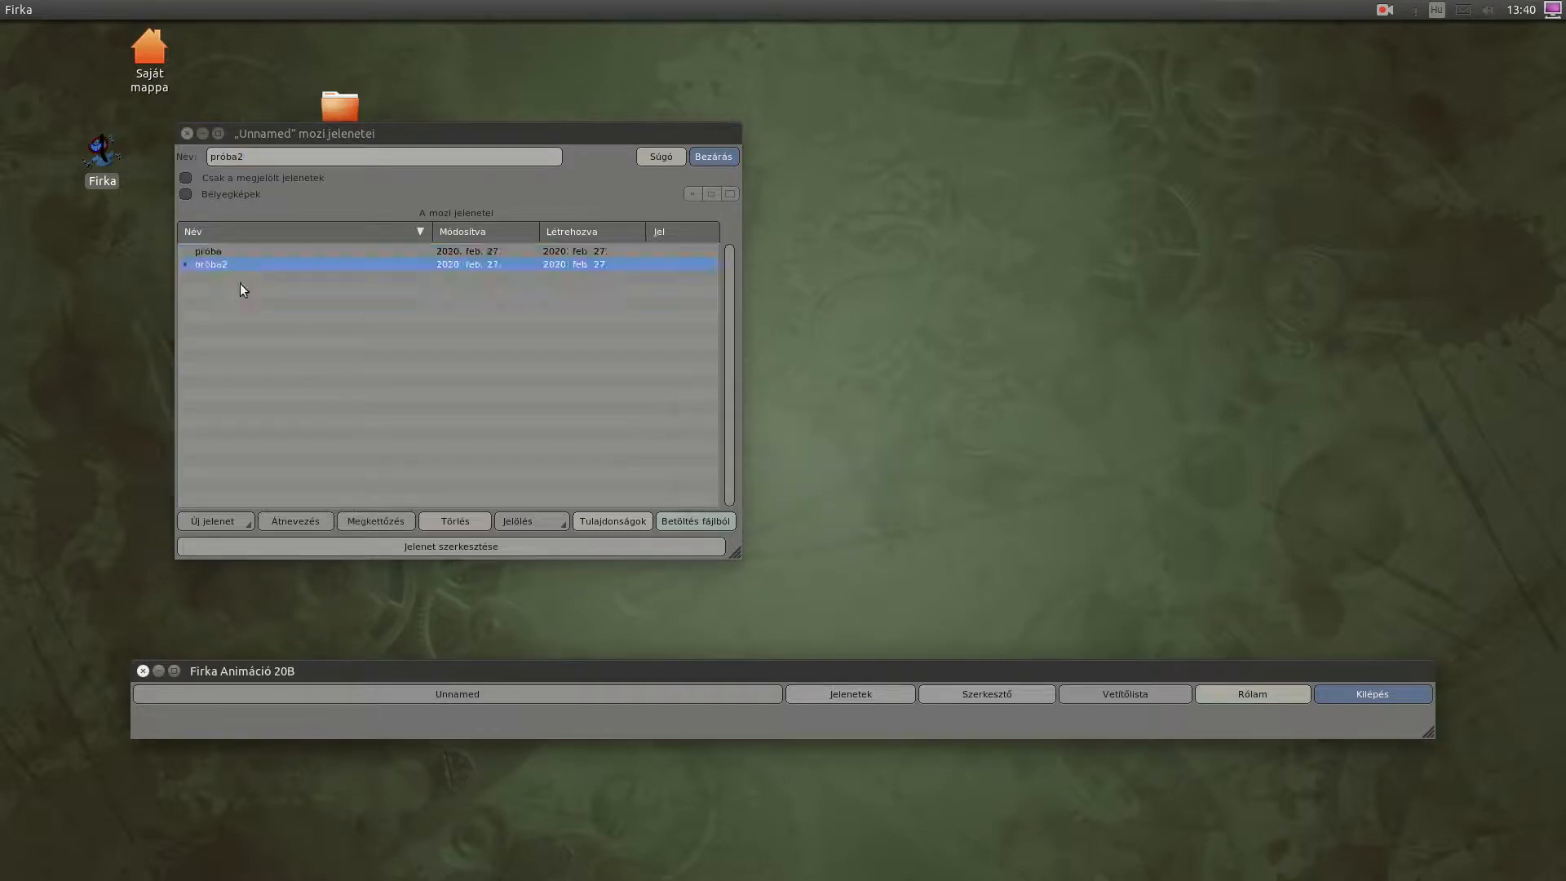
# Open the capture window of scene próba2 and temporarily overlay element a1 on the live image to align the drawing.
pyautogui.doubleClick(231, 266)
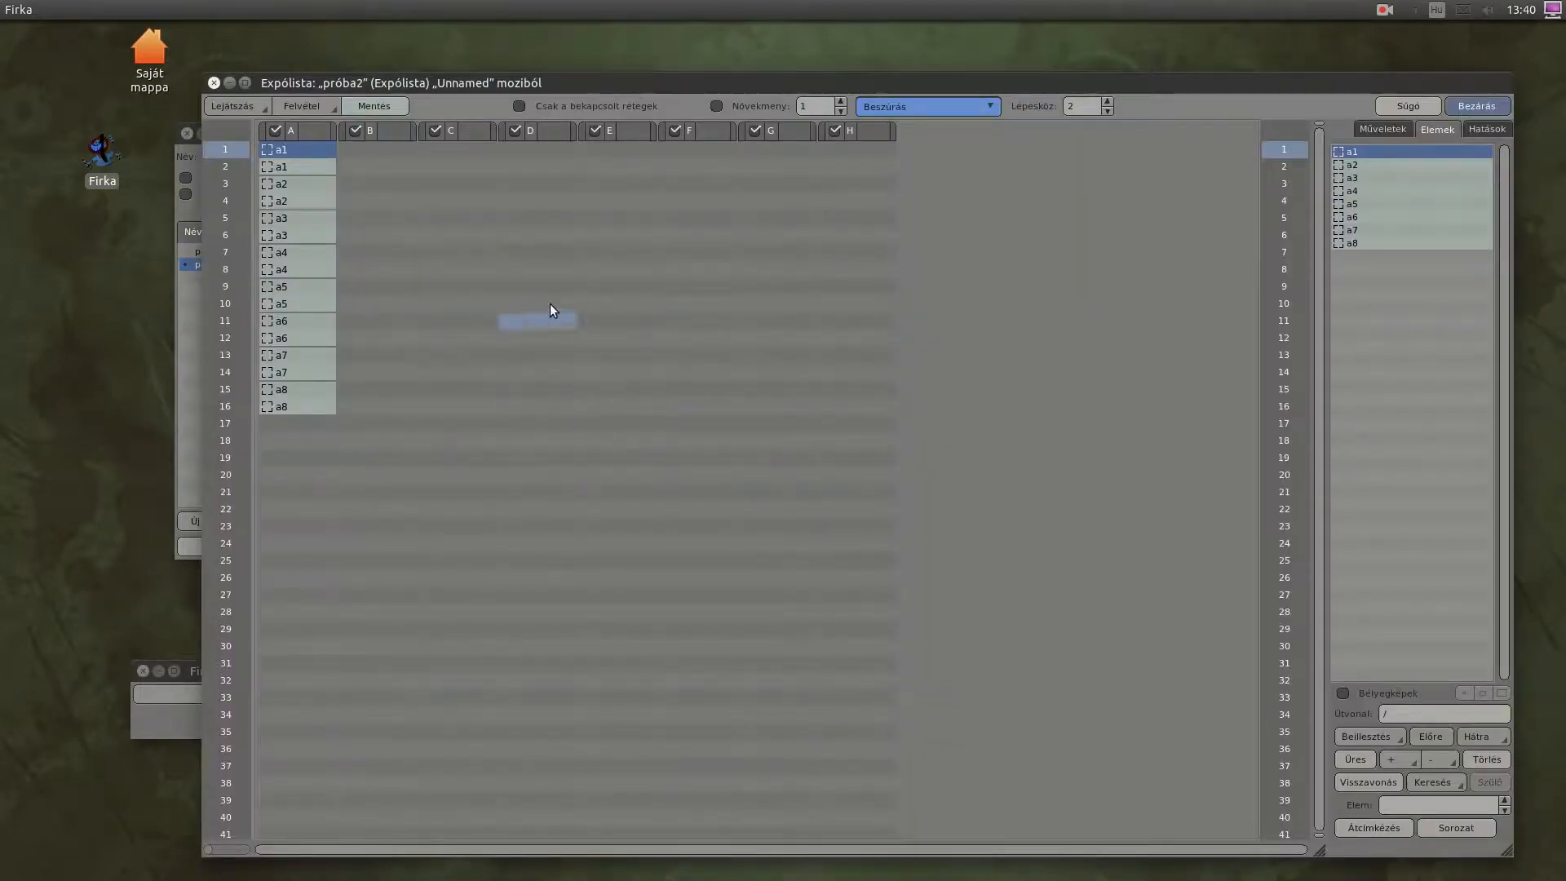
pyautogui.click(310, 104)
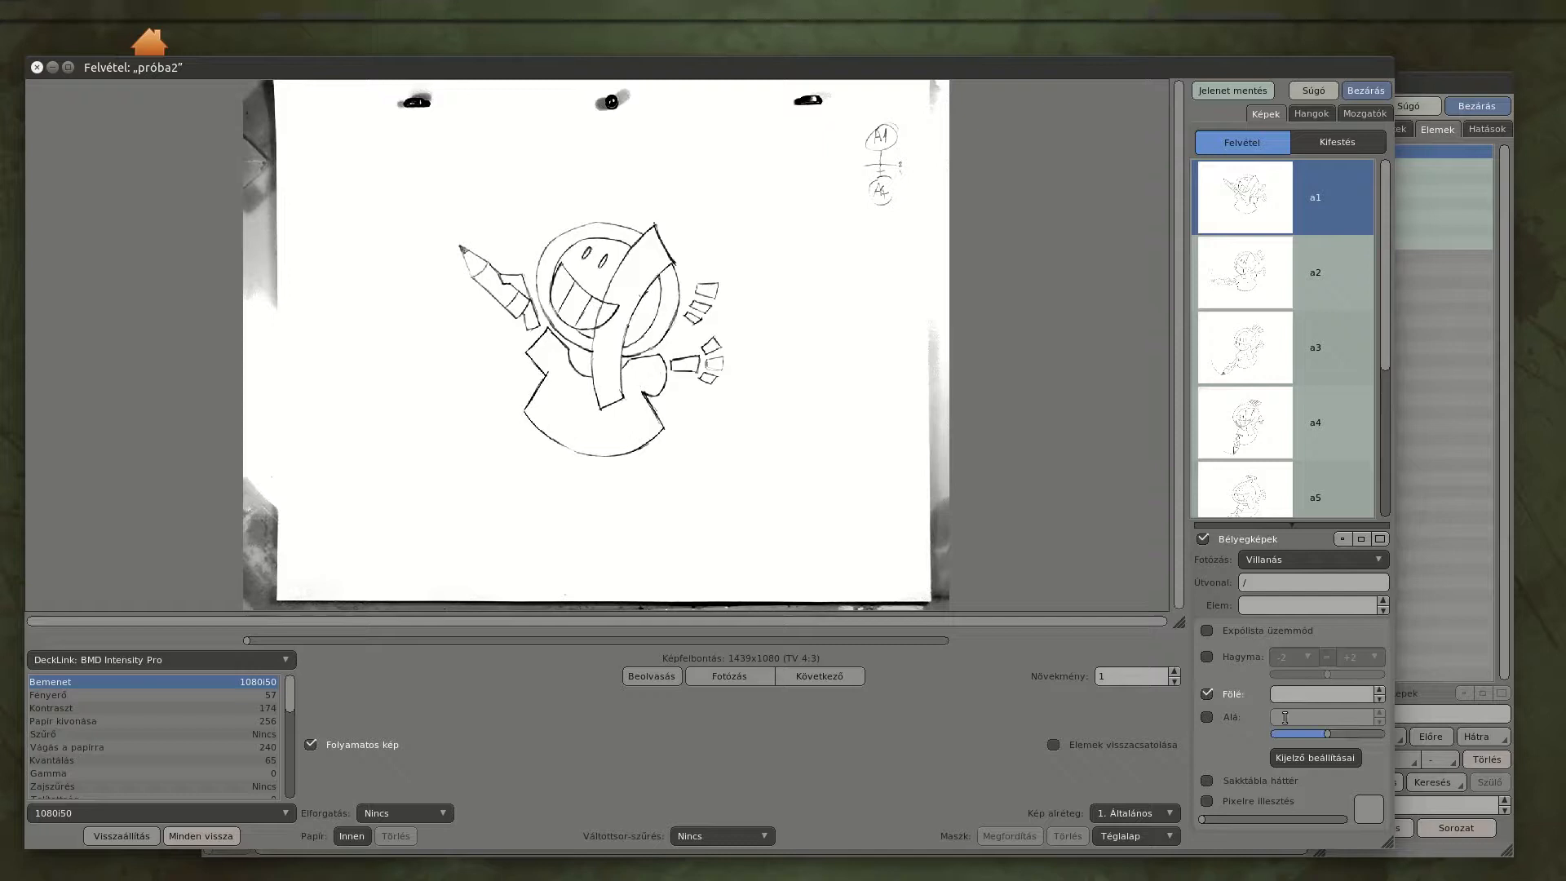
pyautogui.click(1307, 692)
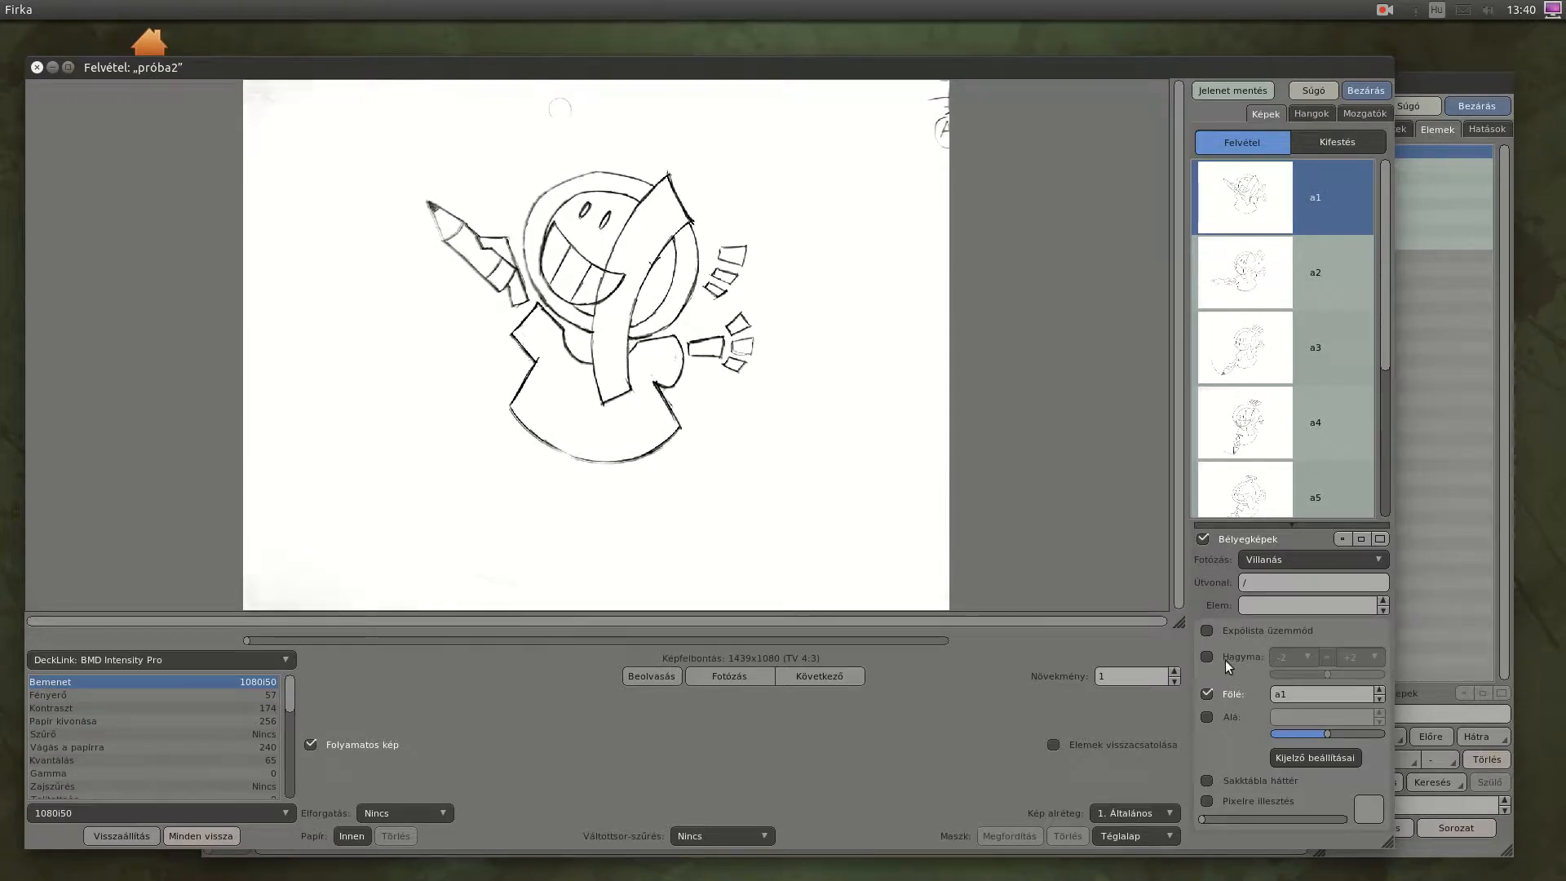
pyautogui.click(1210, 693)
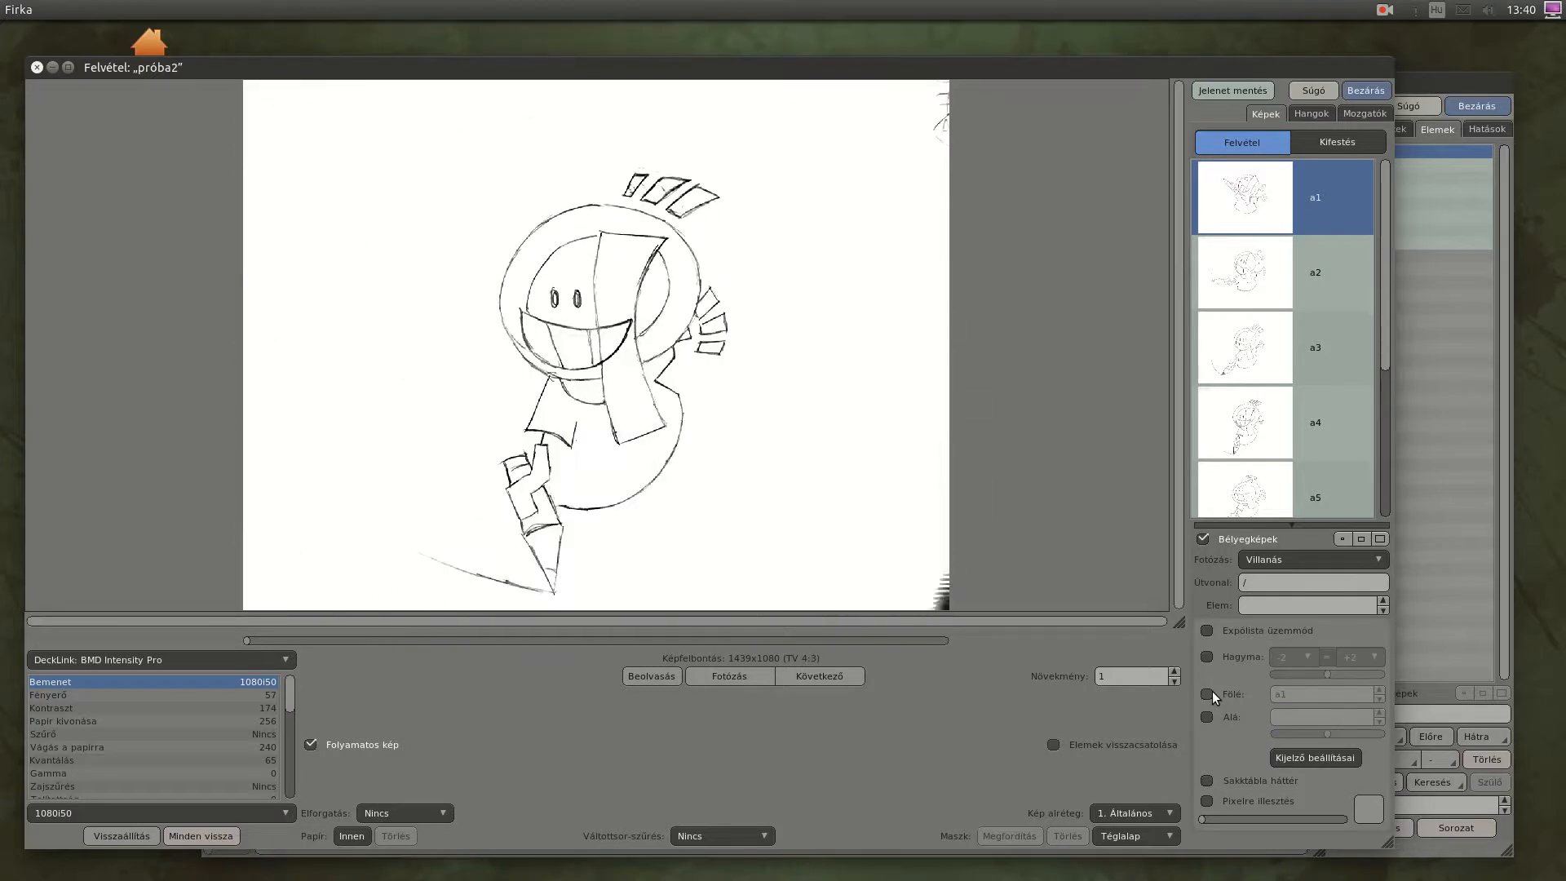
# Recapture element a4 from the live image and close the capture window.
pyautogui.click(1294, 414)
pyautogui.click(721, 676)
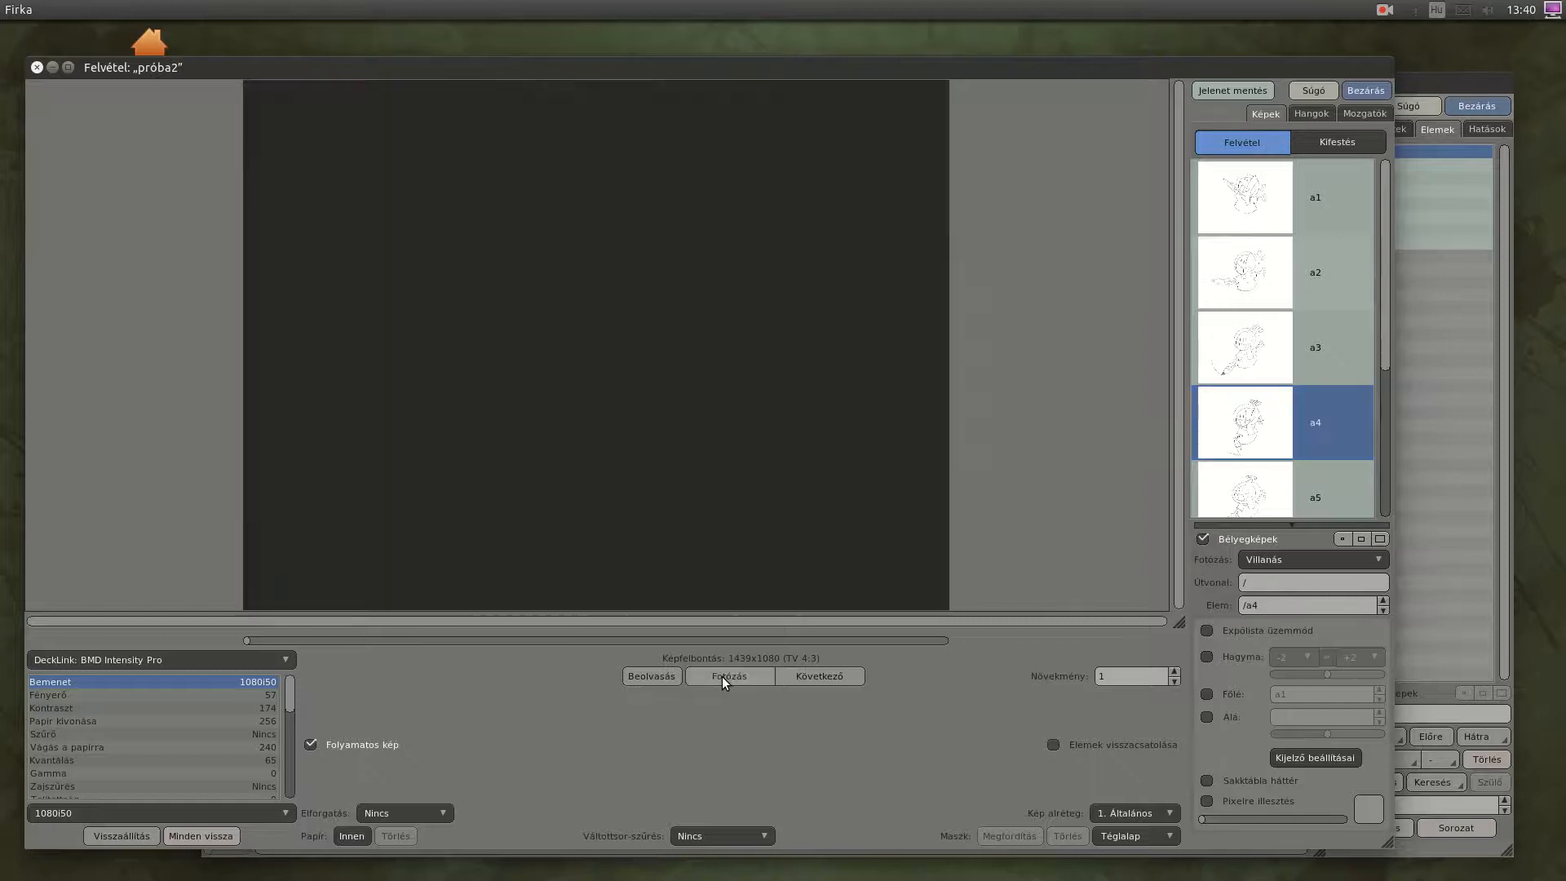
pyautogui.click(1373, 90)
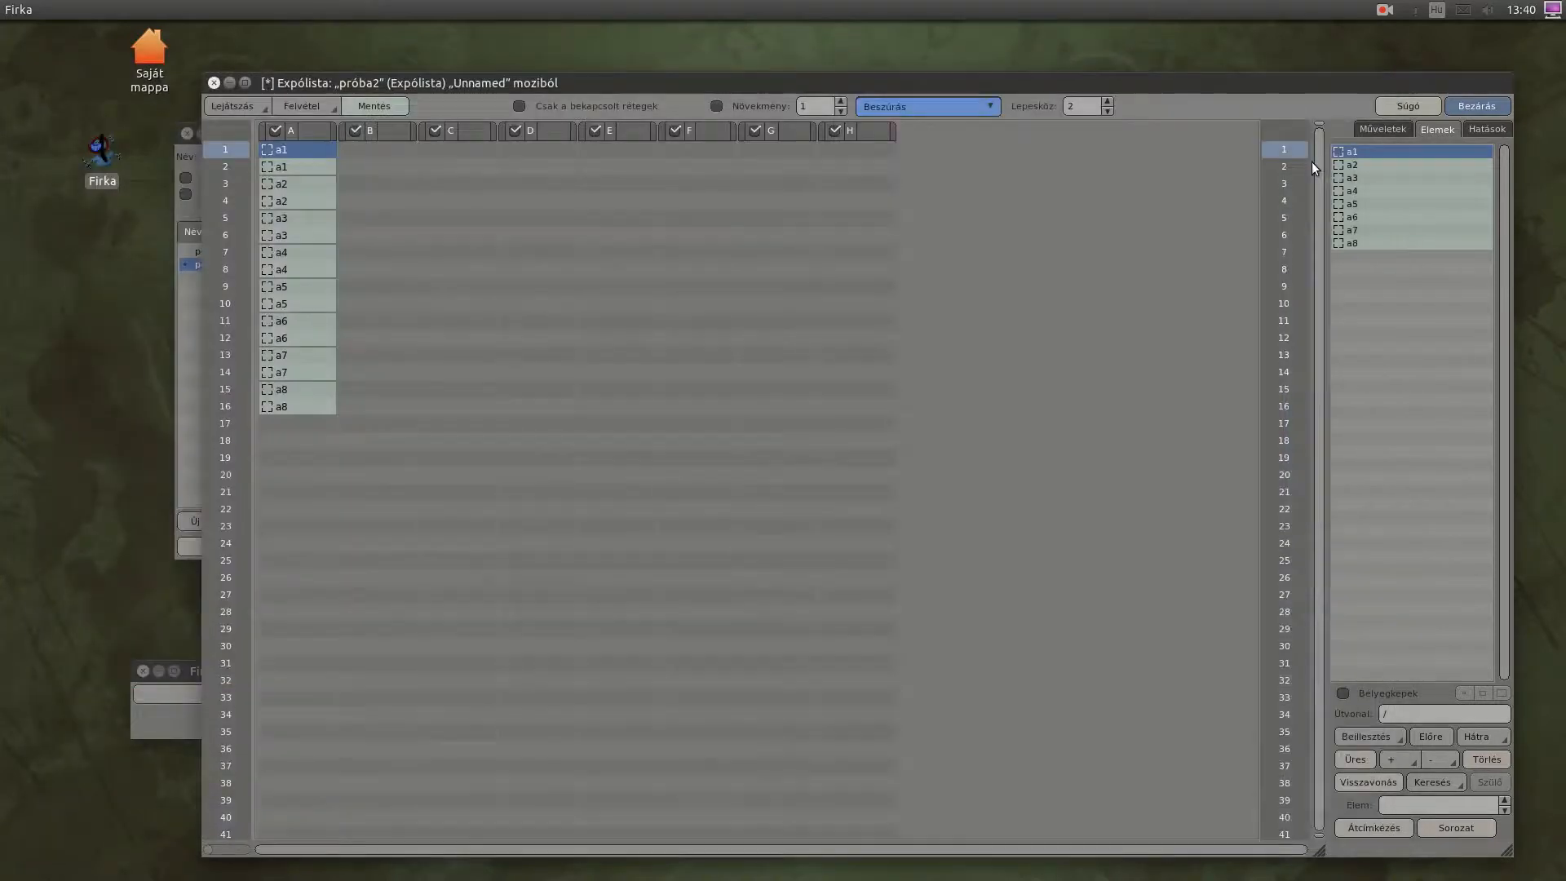
# Play back the próba2 animation and close the playback window.
pyautogui.click(236, 106)
pyautogui.click(1017, 745)
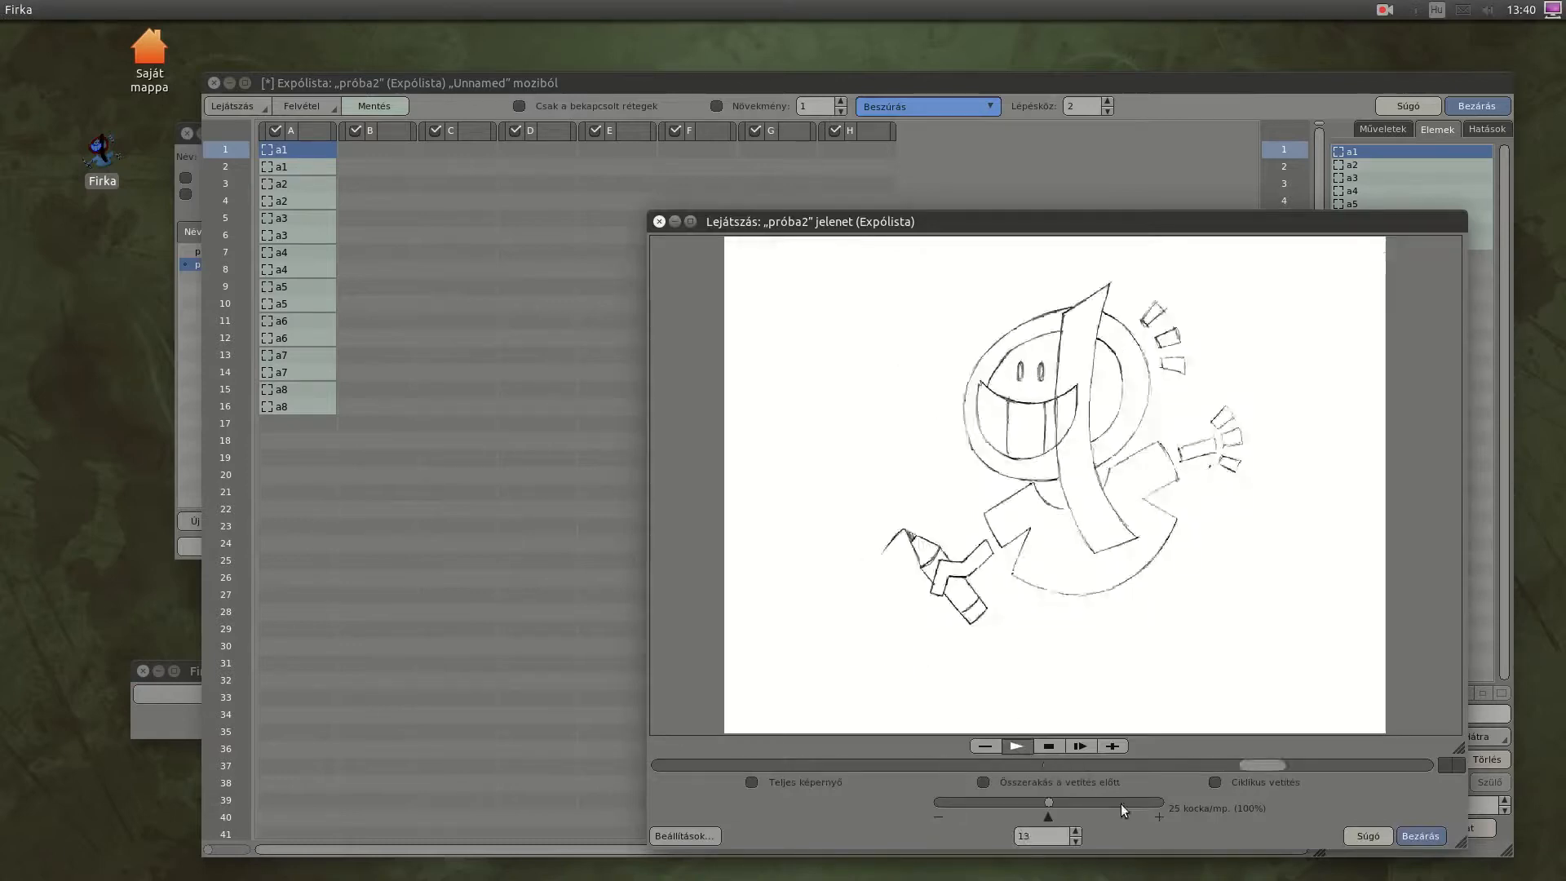
pyautogui.click(1424, 836)
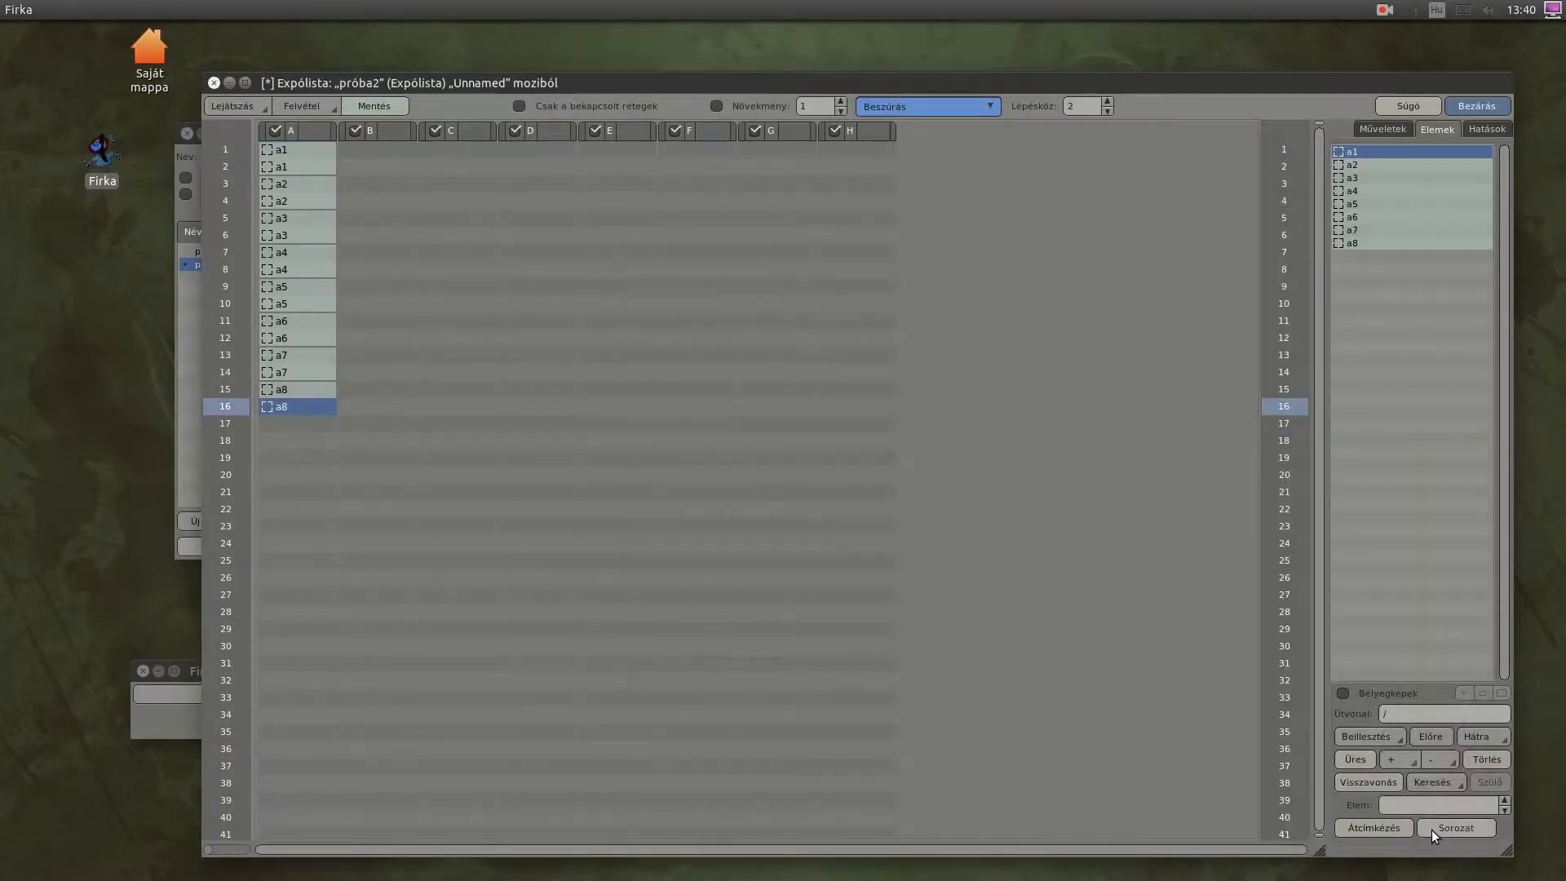
# Extend the exposures of a3 at frame 5 and a4 at frame 10 in layer A by two frames each.
pyautogui.click(300, 221)
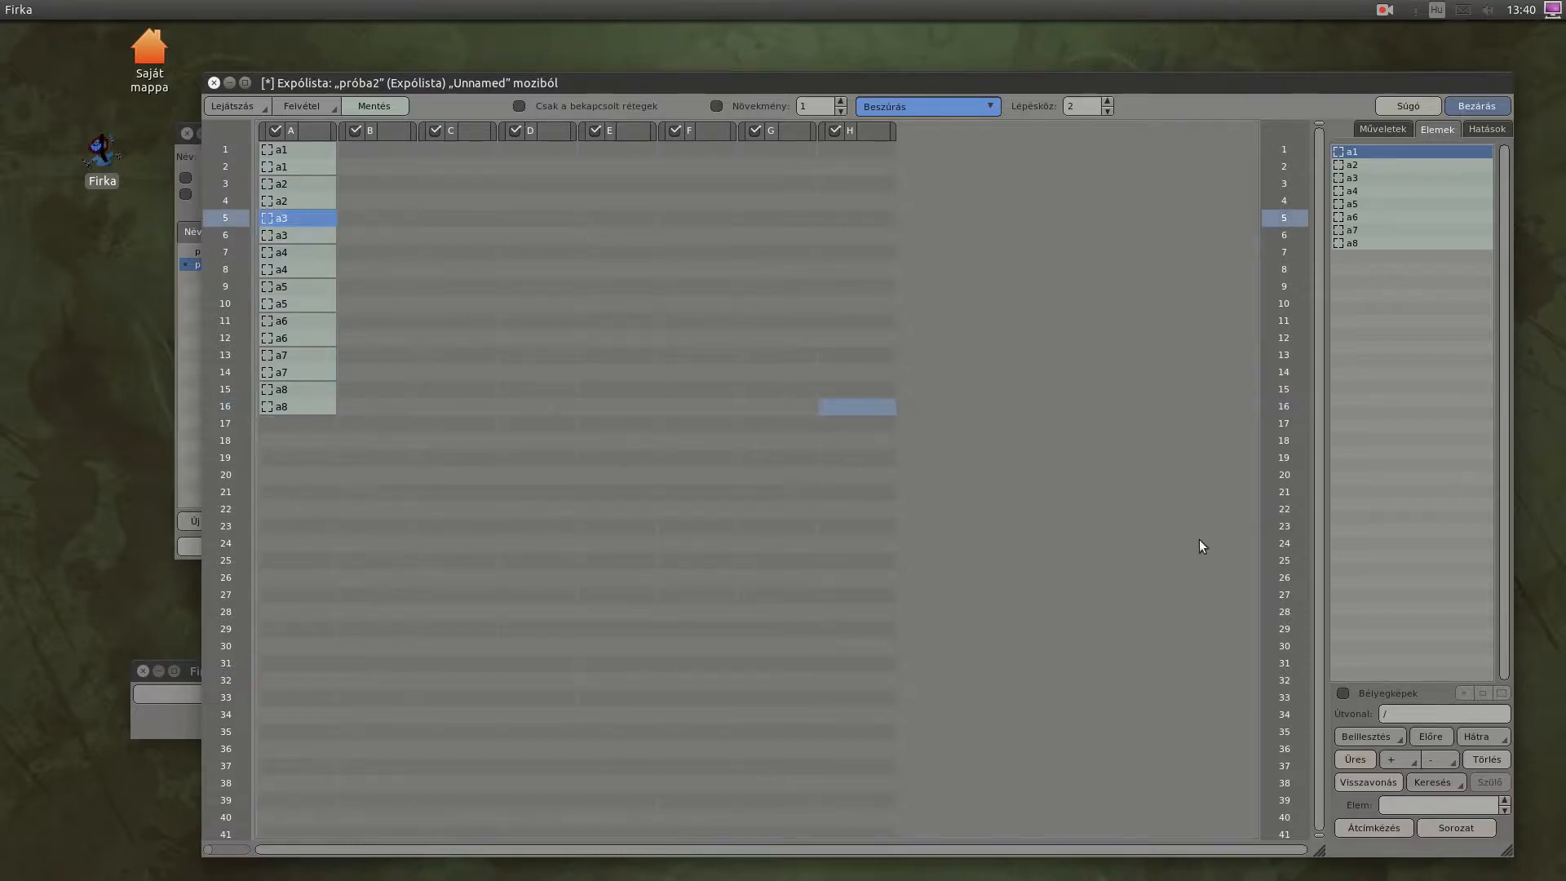
pyautogui.click(1402, 762)
pyautogui.click(1402, 761)
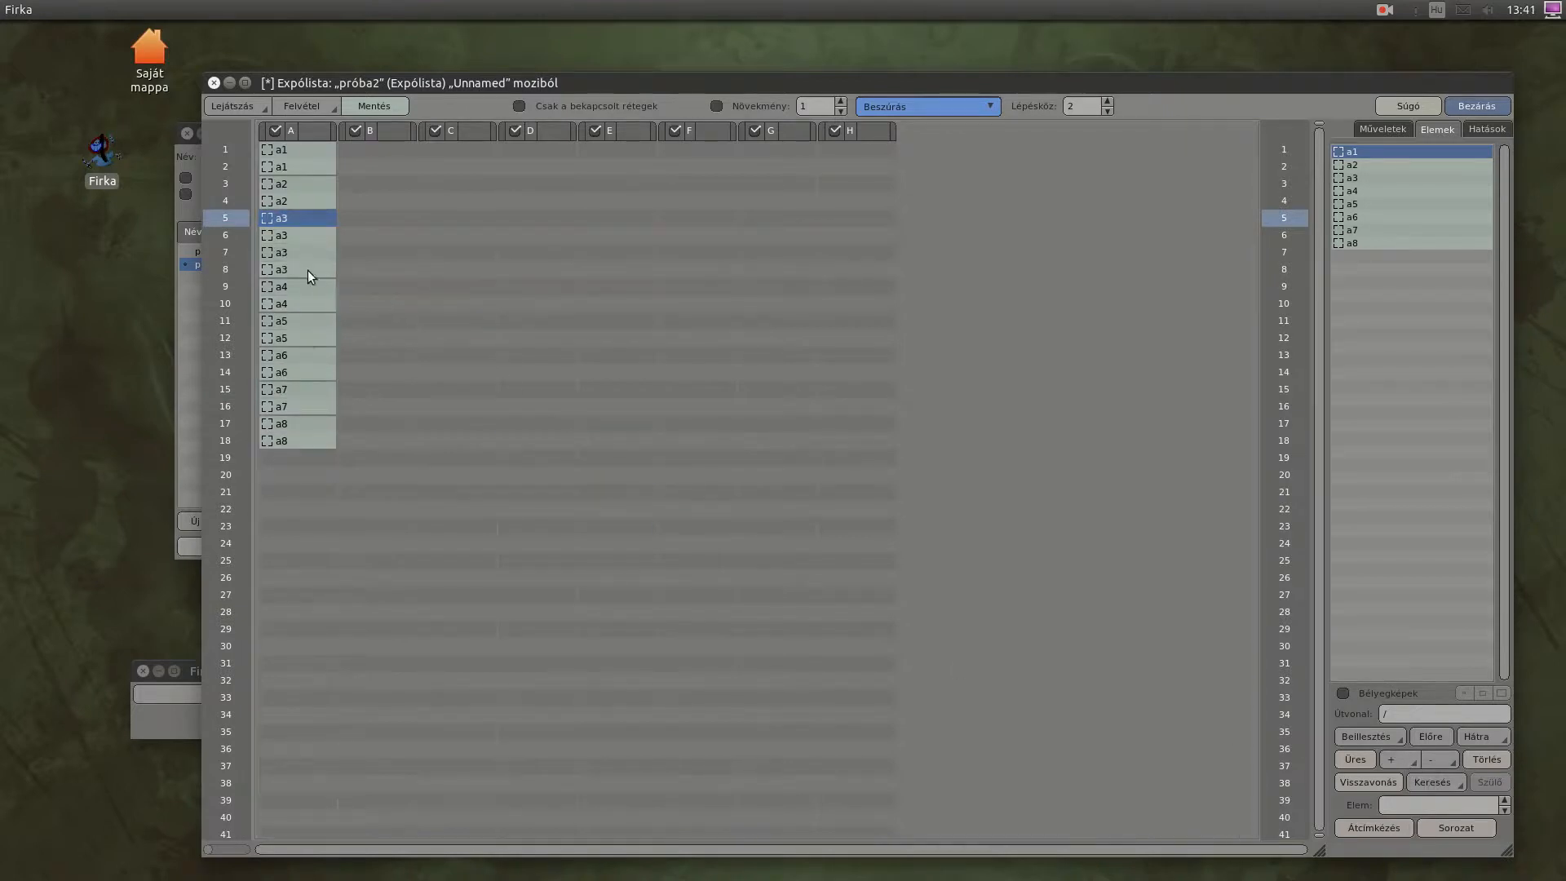
pyautogui.click(302, 306)
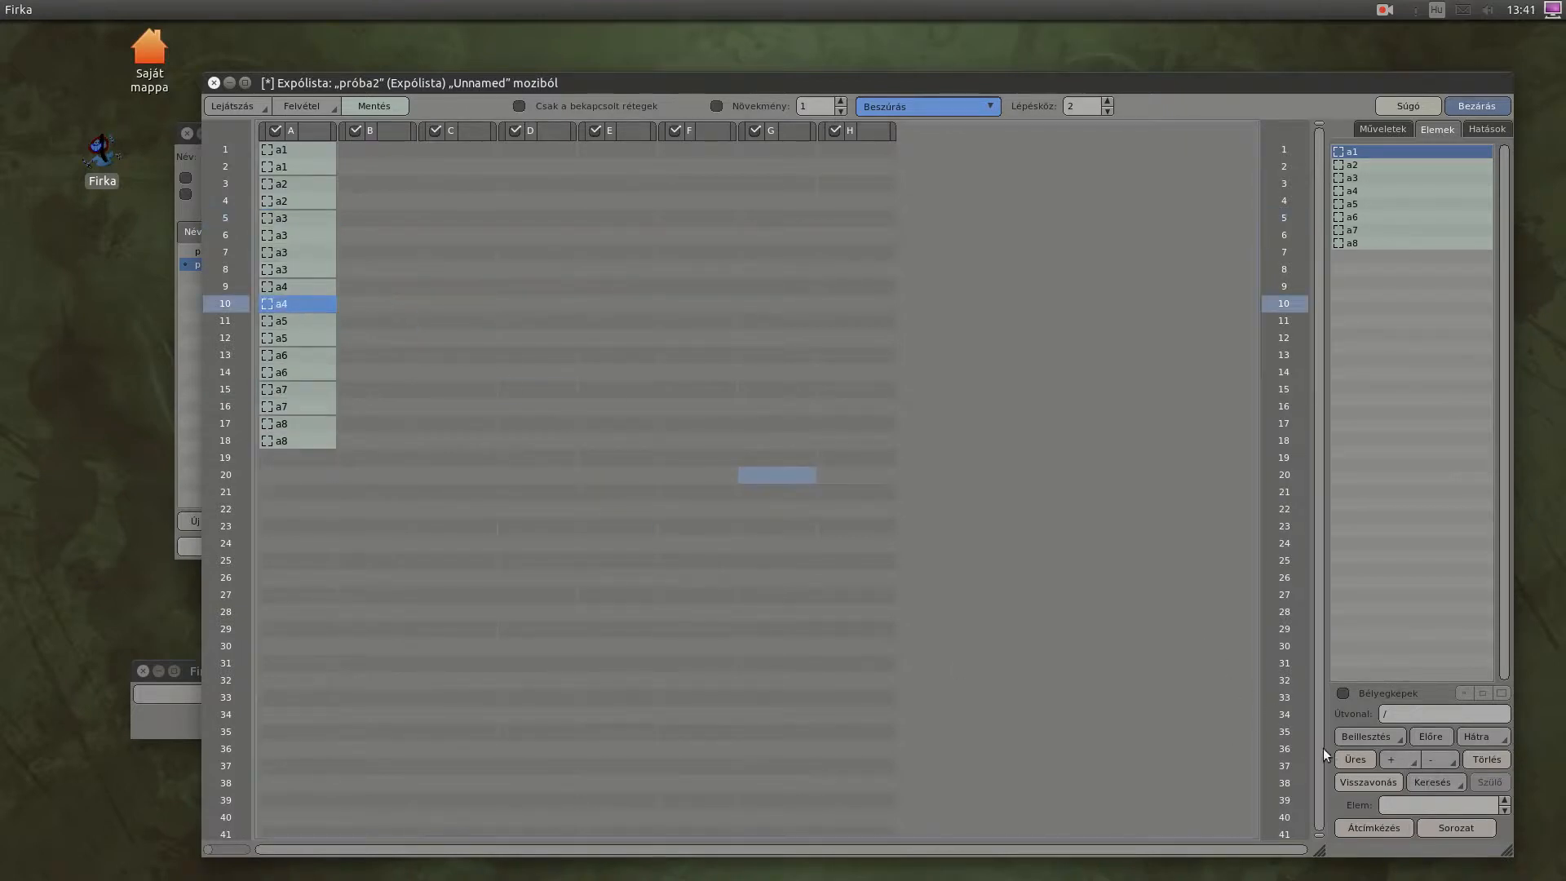
pyautogui.click(1396, 760)
pyautogui.click(1396, 760)
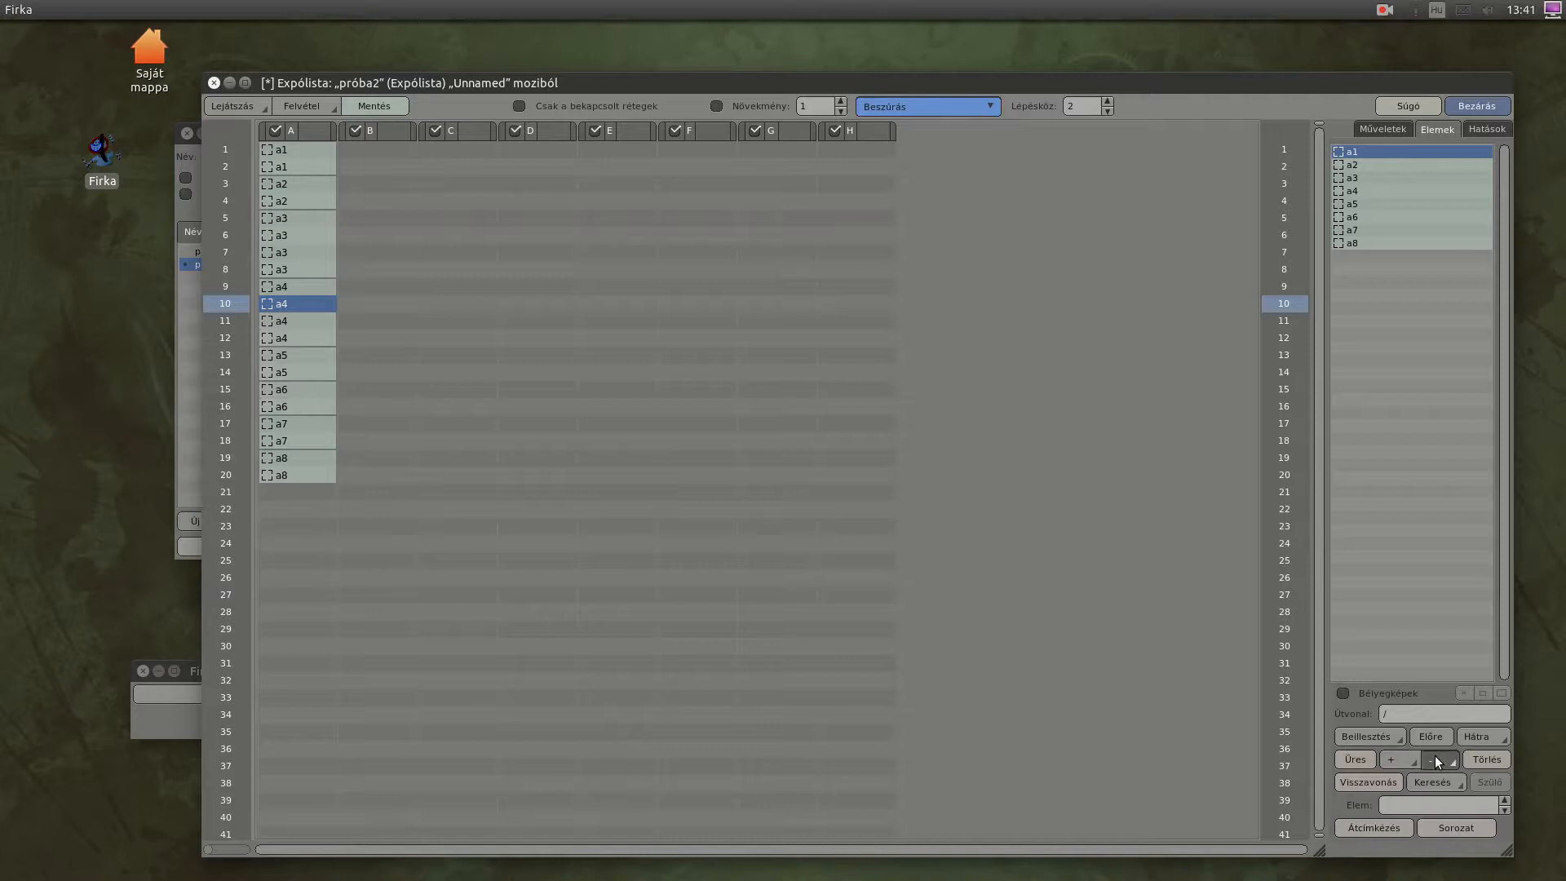
# Shorten the exposures of a4 at frame 10 and a3 at frame 7 in layer A by two frames each.
pyautogui.click(1436, 755)
pyautogui.click(1436, 755)
pyautogui.click(318, 249)
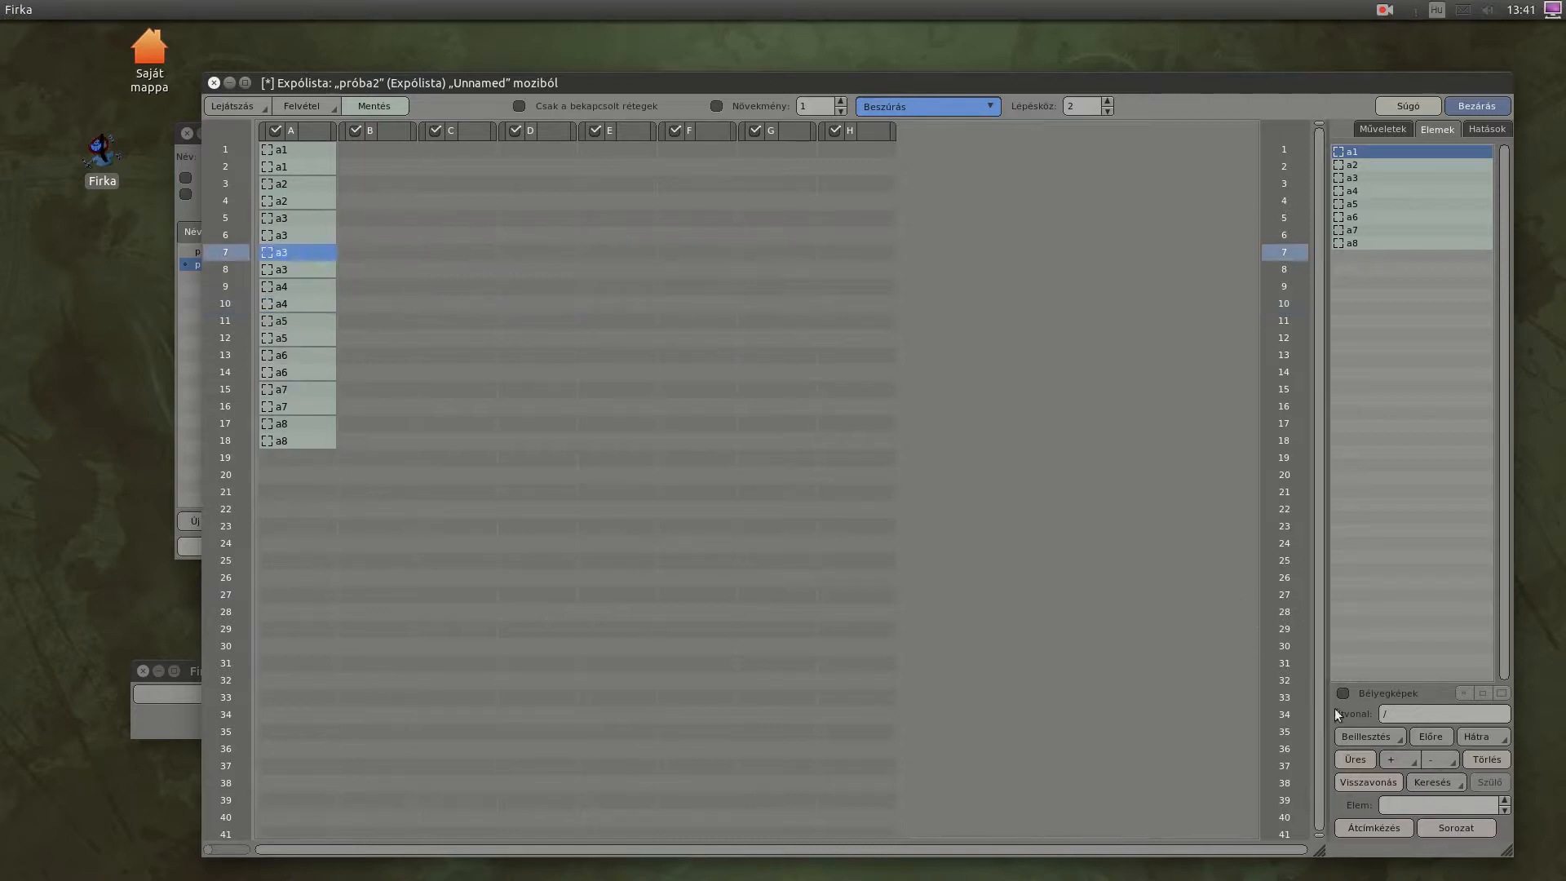
pyautogui.click(1435, 757)
pyautogui.click(1435, 757)
# Fill layer B with blank entries up to frame 8 and enter element a2 in frames 9 to 11.
pyautogui.click(375, 271)
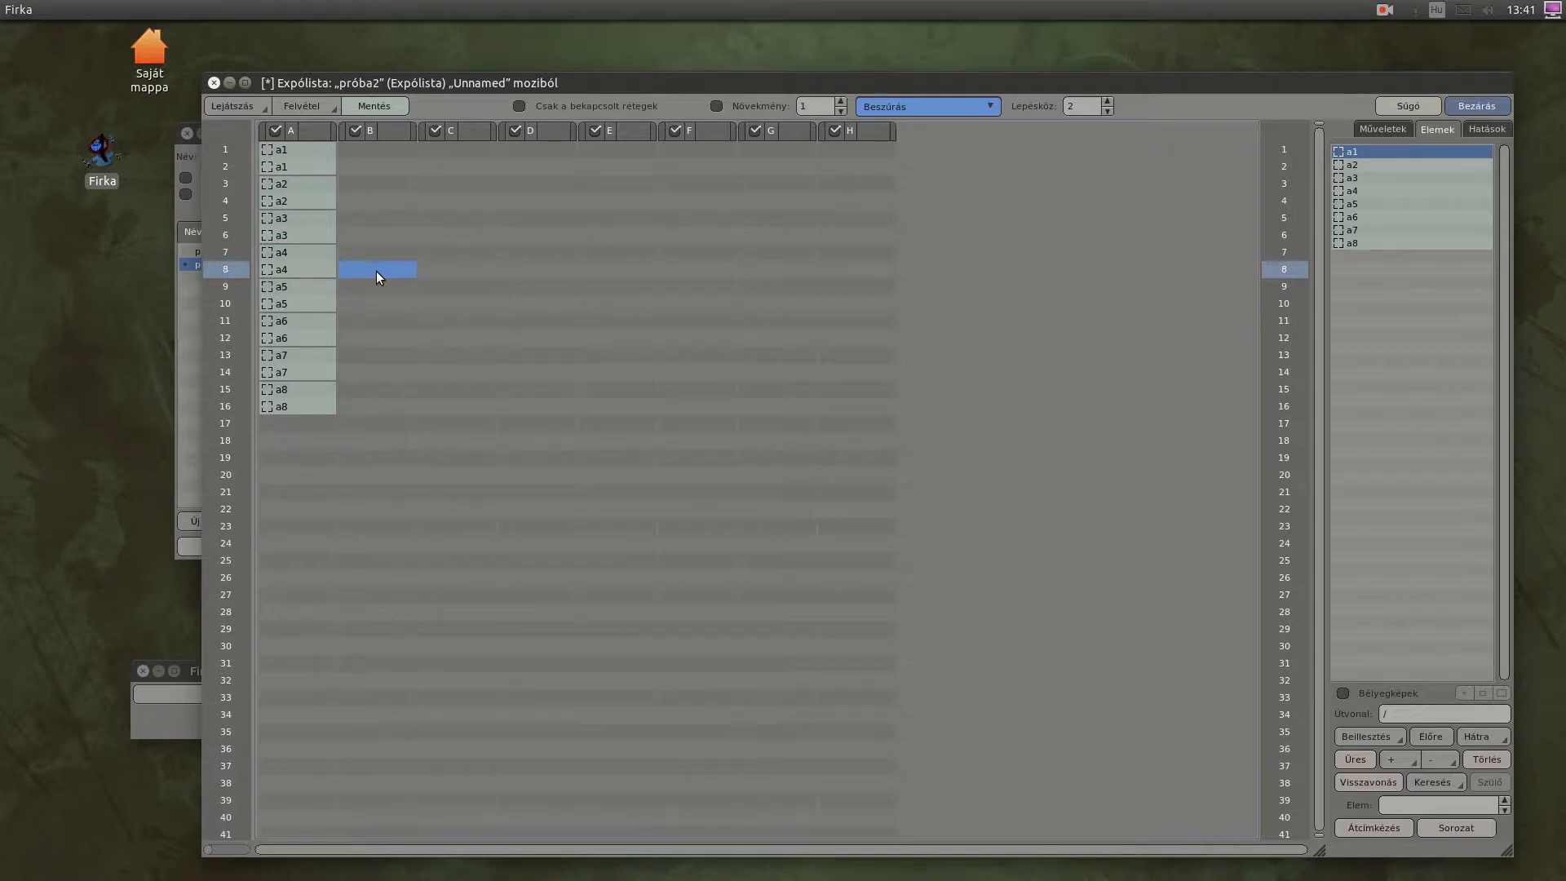
pyautogui.press('Return')
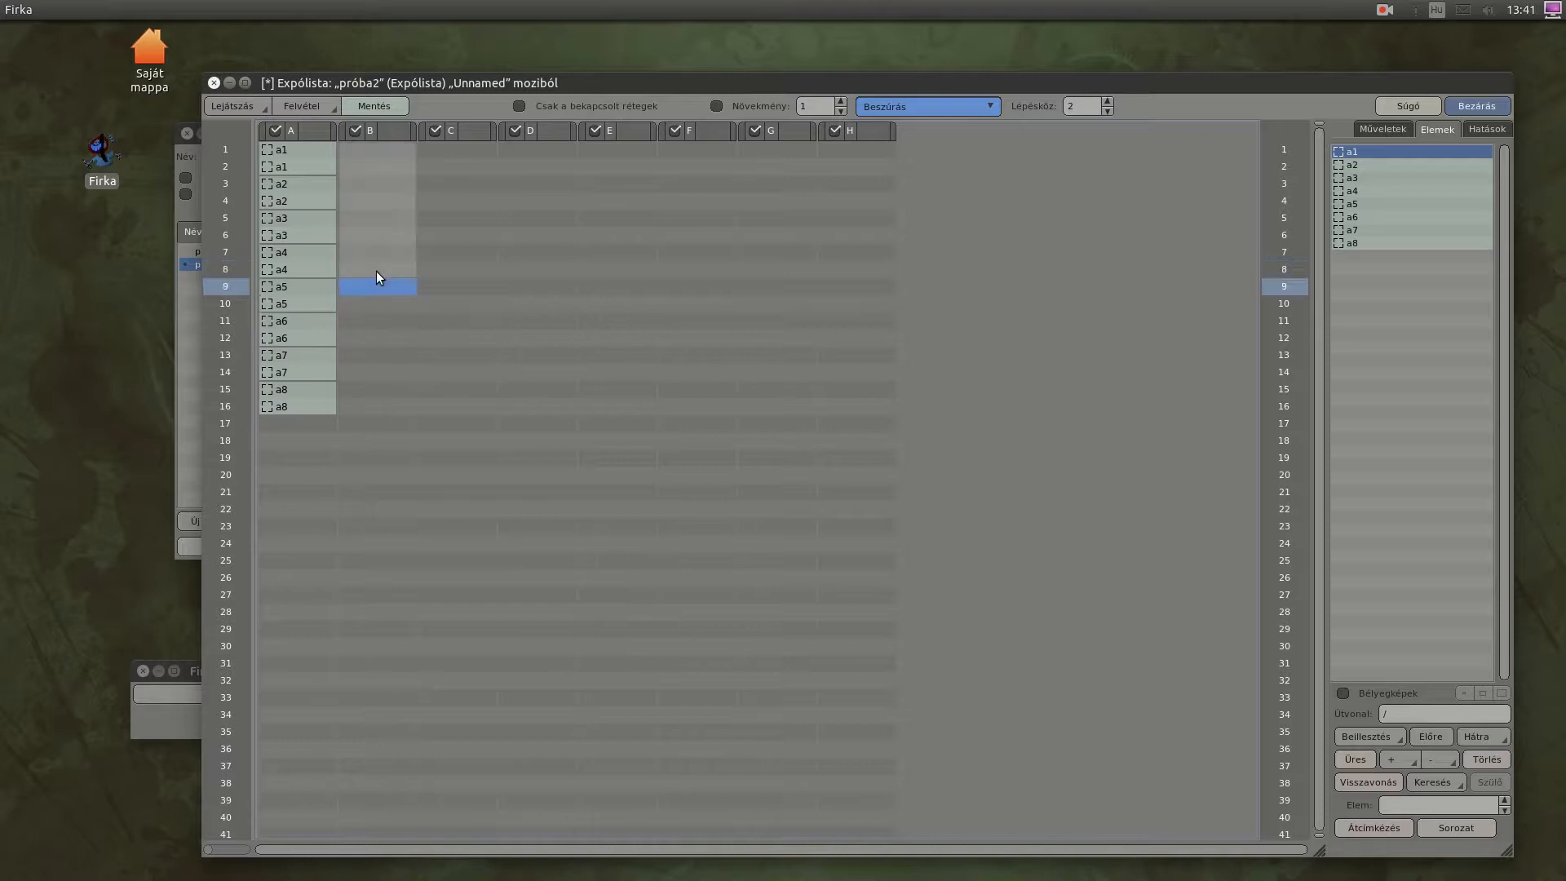
pyautogui.write('a2')
pyautogui.press('Return')
pyautogui.press('Up')
pyautogui.press('Left')
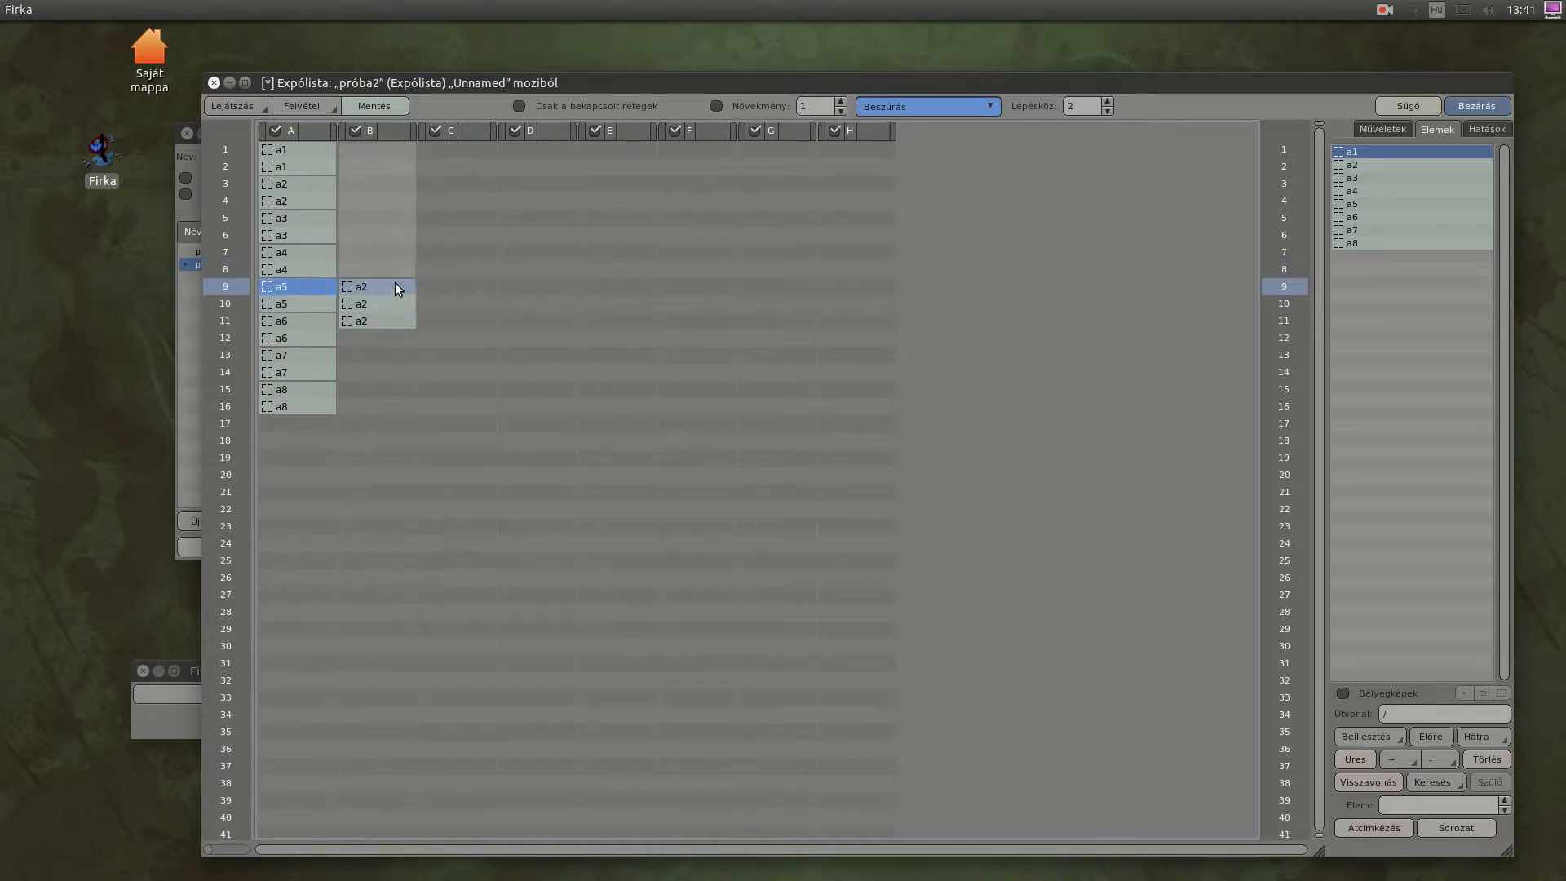
# Try adjusting the a5 entry at frame 9 of layer A, then repeat it in Szinkron (Mind) mode.
pyautogui.click(963, 106)
pyautogui.click(936, 141)
pyautogui.moveTo(292, 283)
pyautogui.mouseDown()
pyautogui.moveTo(287, 403)
pyautogui.moveTo(299, 284)
pyautogui.mouseUp()
pyautogui.click(901, 106)
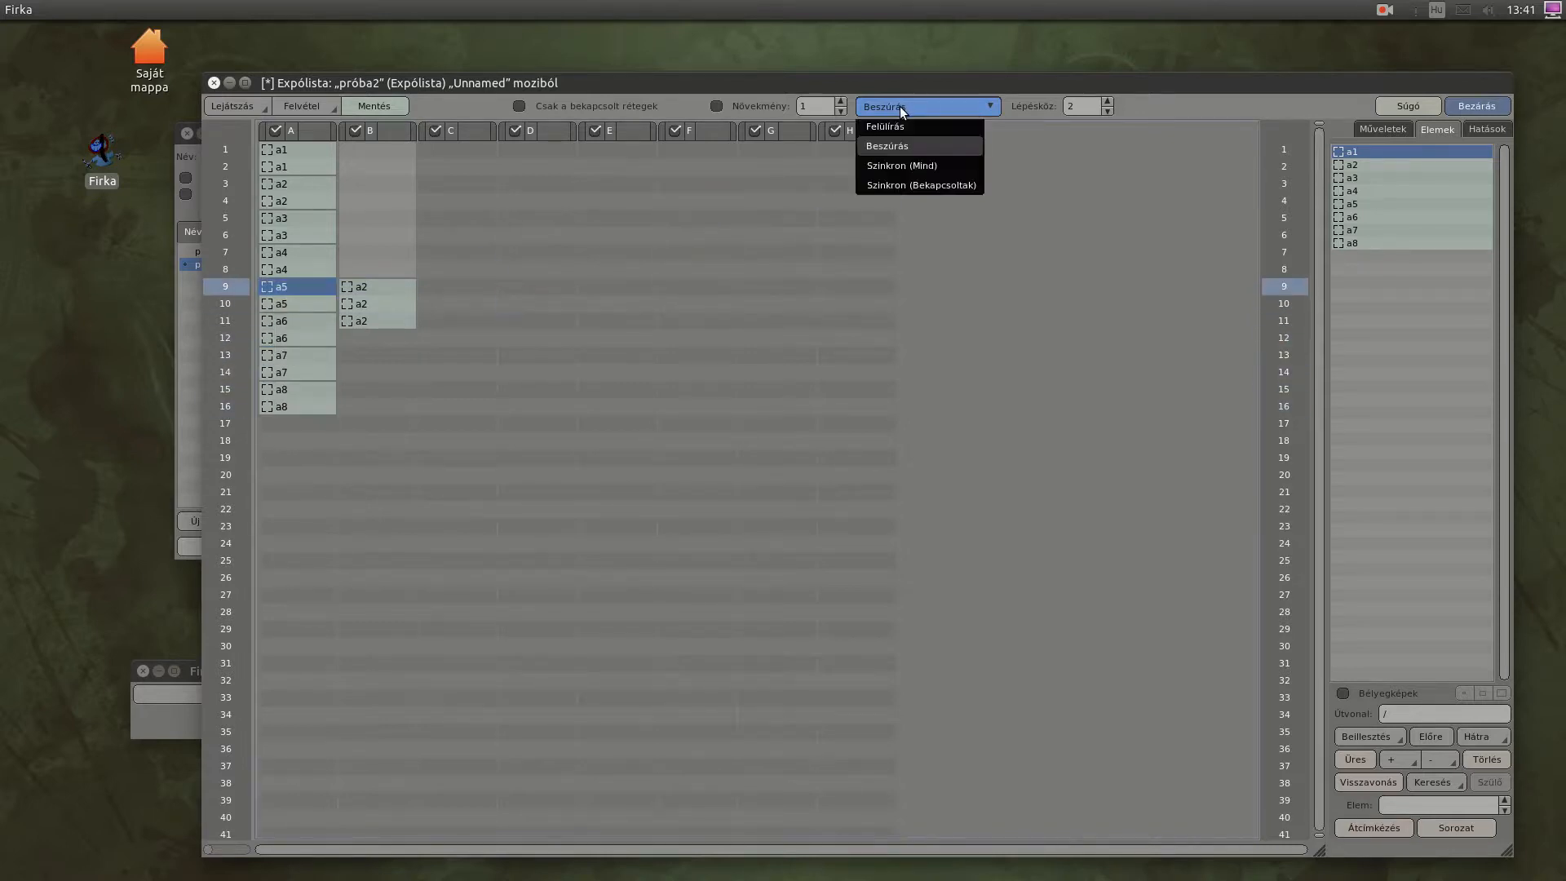
pyautogui.click(907, 167)
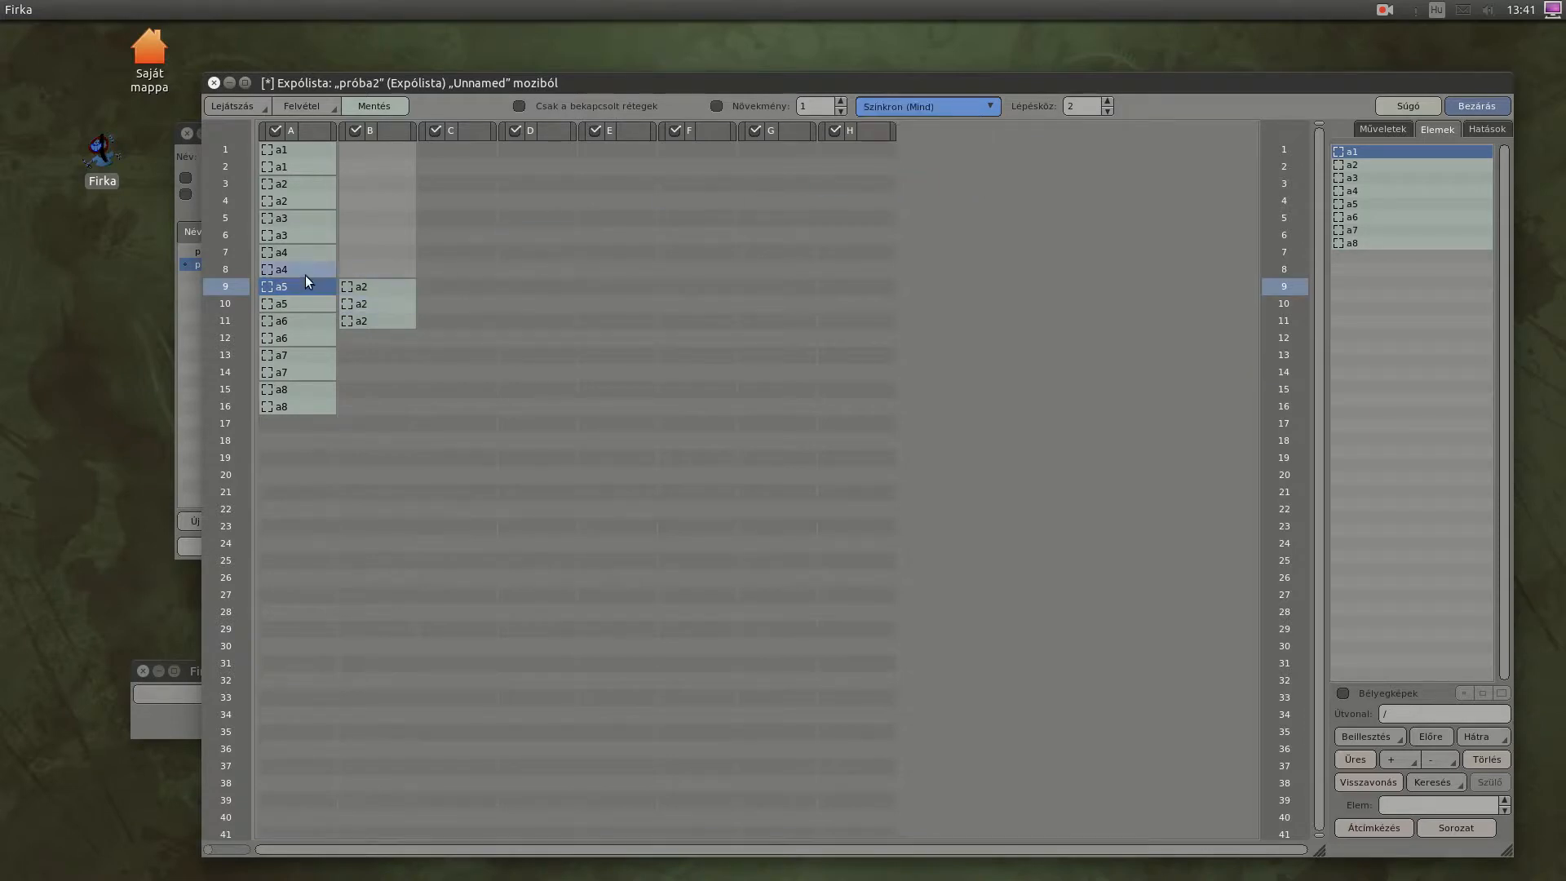
pyautogui.moveTo(282, 278); pyautogui.dragTo(313, 285)
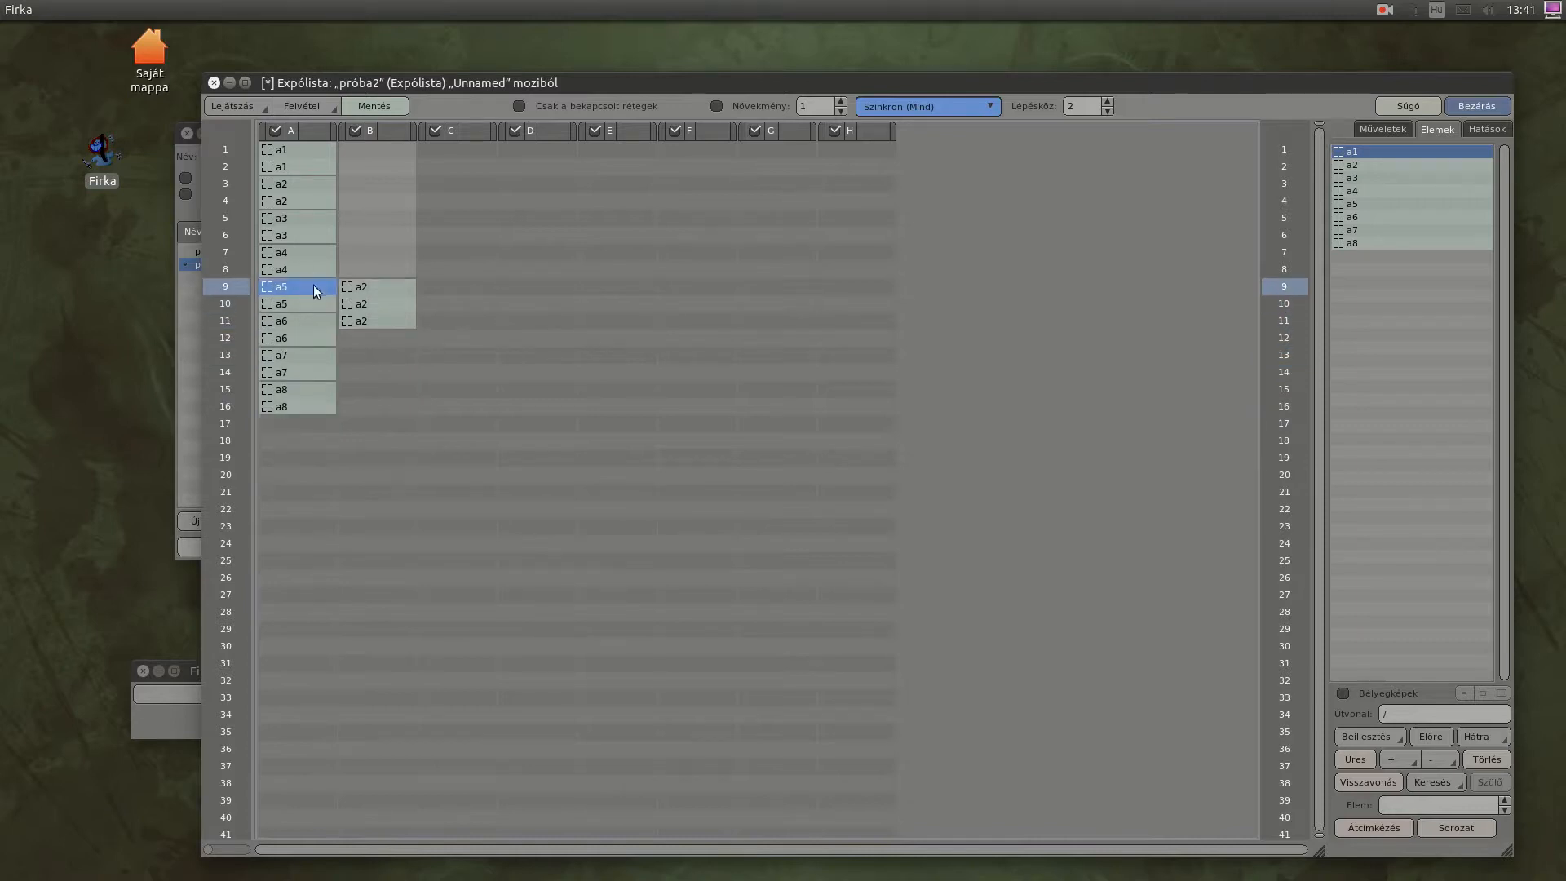
# Set the editing mode to Felülírás and delete all entries from layer B.
pyautogui.click(899, 109)
pyautogui.click(898, 128)
pyautogui.click(382, 340)
pyautogui.press('BackSpace')
pyautogui.press('BackSpace')
pyautogui.press('BackSpace')
pyautogui.press('BackSpace')
pyautogui.press('BackSpace')
pyautogui.press('BackSpace')
pyautogui.press('BackSpace')
pyautogui.press('BackSpace')
pyautogui.press('BackSpace')
pyautogui.press('BackSpace')
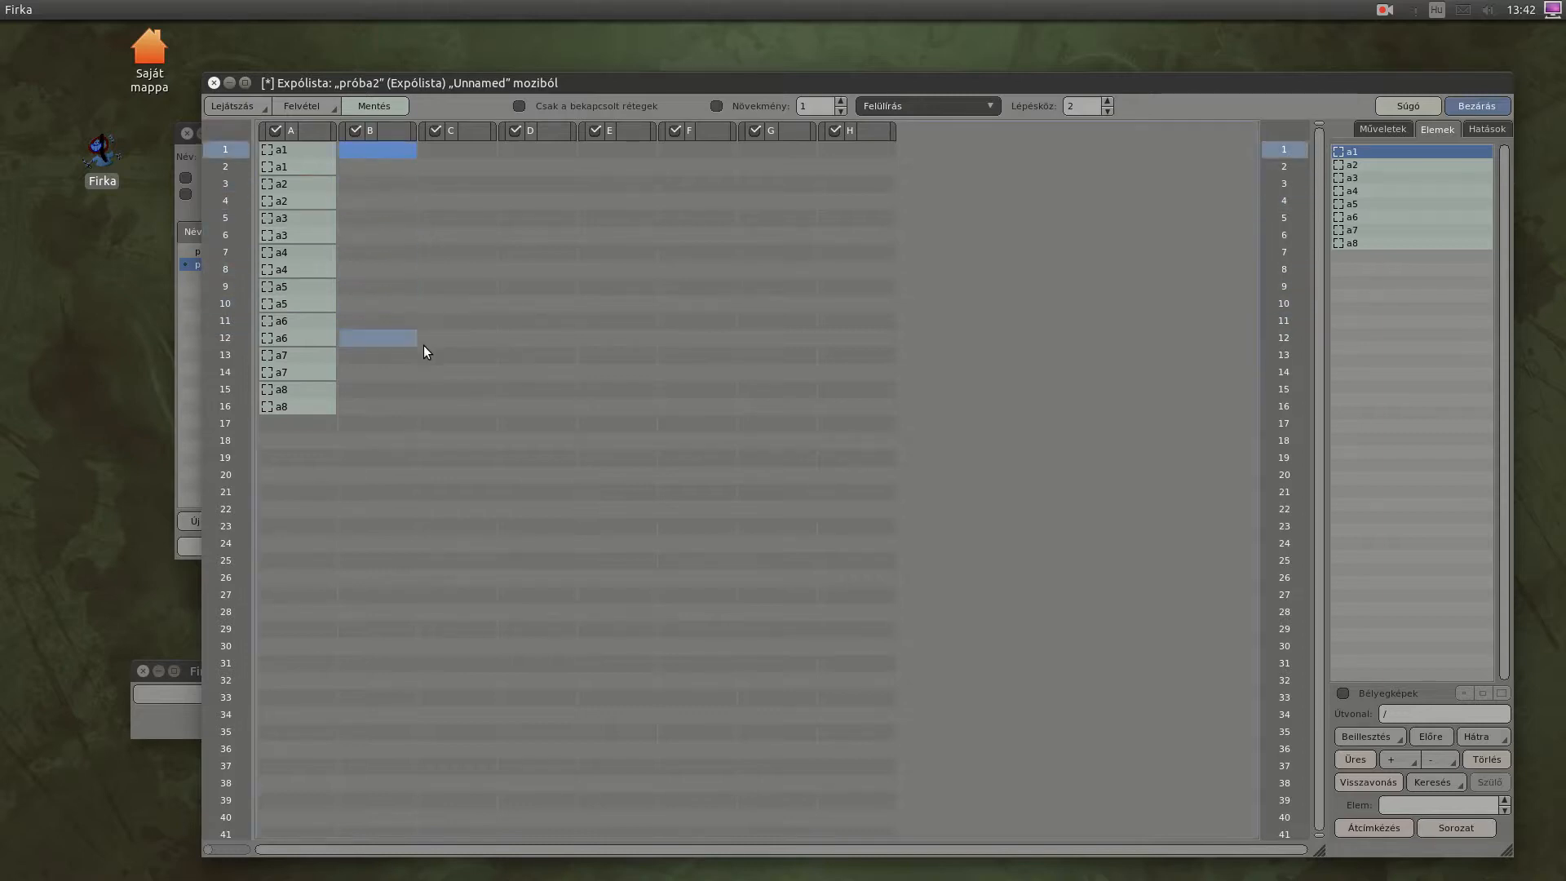
# Save the scene próba2.
pyautogui.click(413, 351)
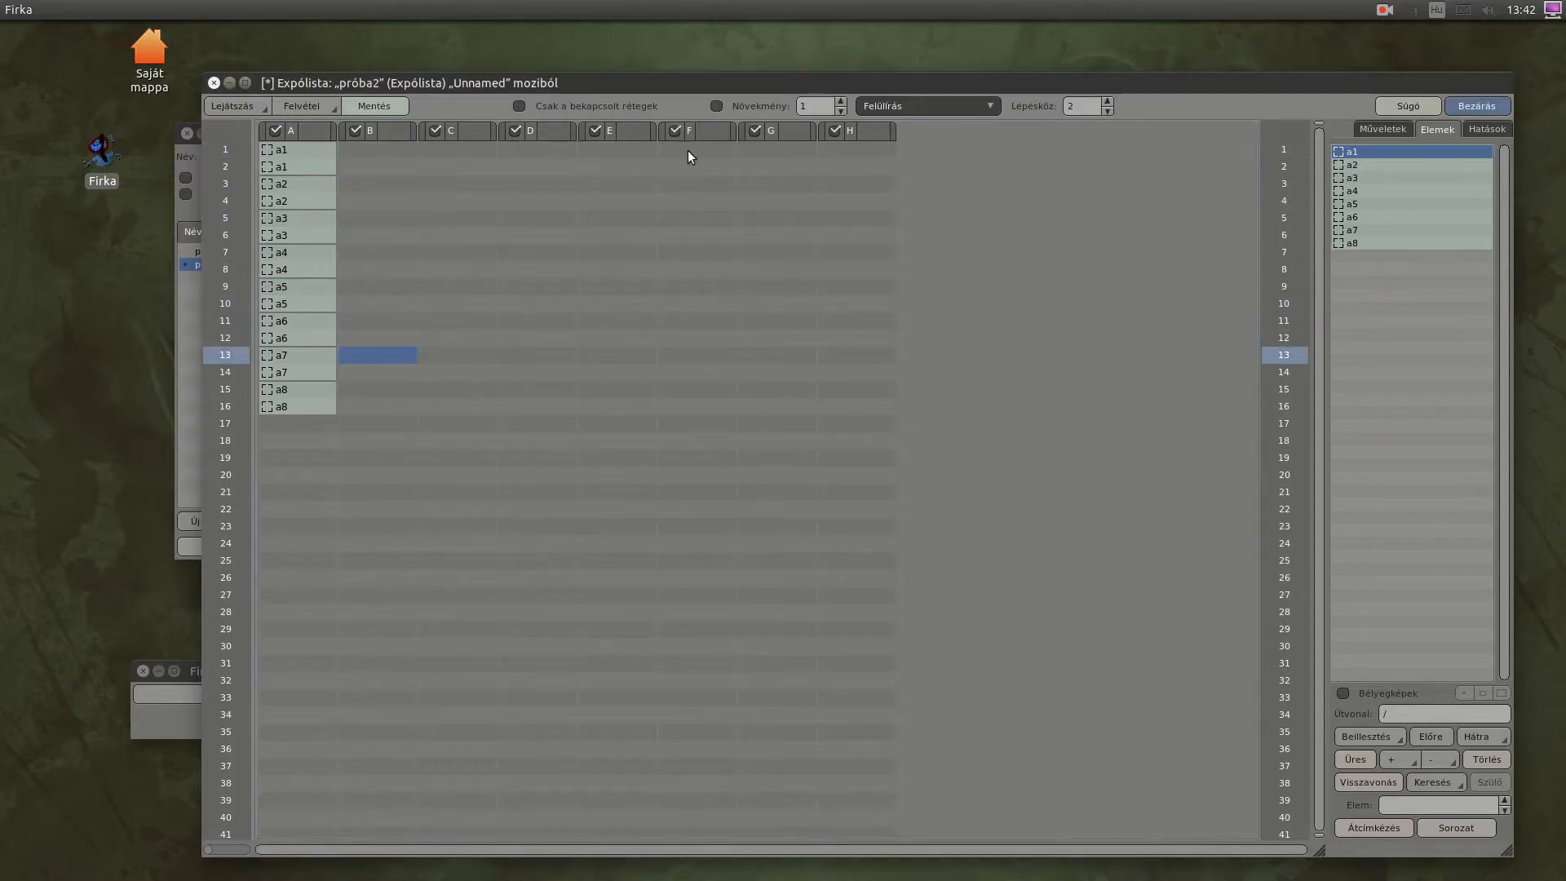
pyautogui.hotkey('ctrl', 's')
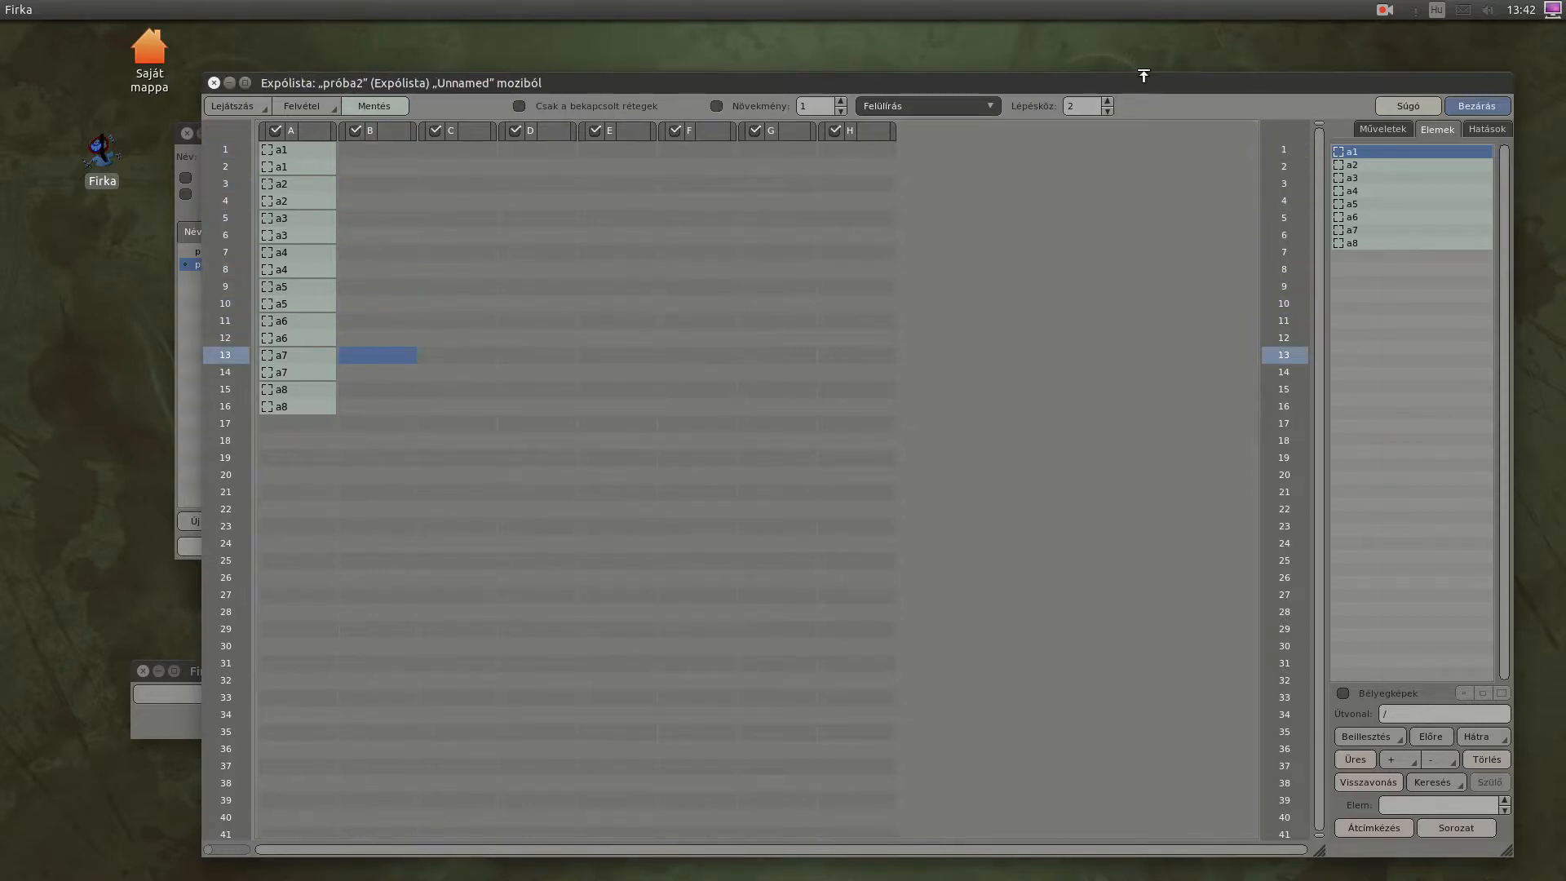
# Close the próba2 exposure sheet and briefly view an empty, unsaved scene in the editor.
pyautogui.click(1468, 105)
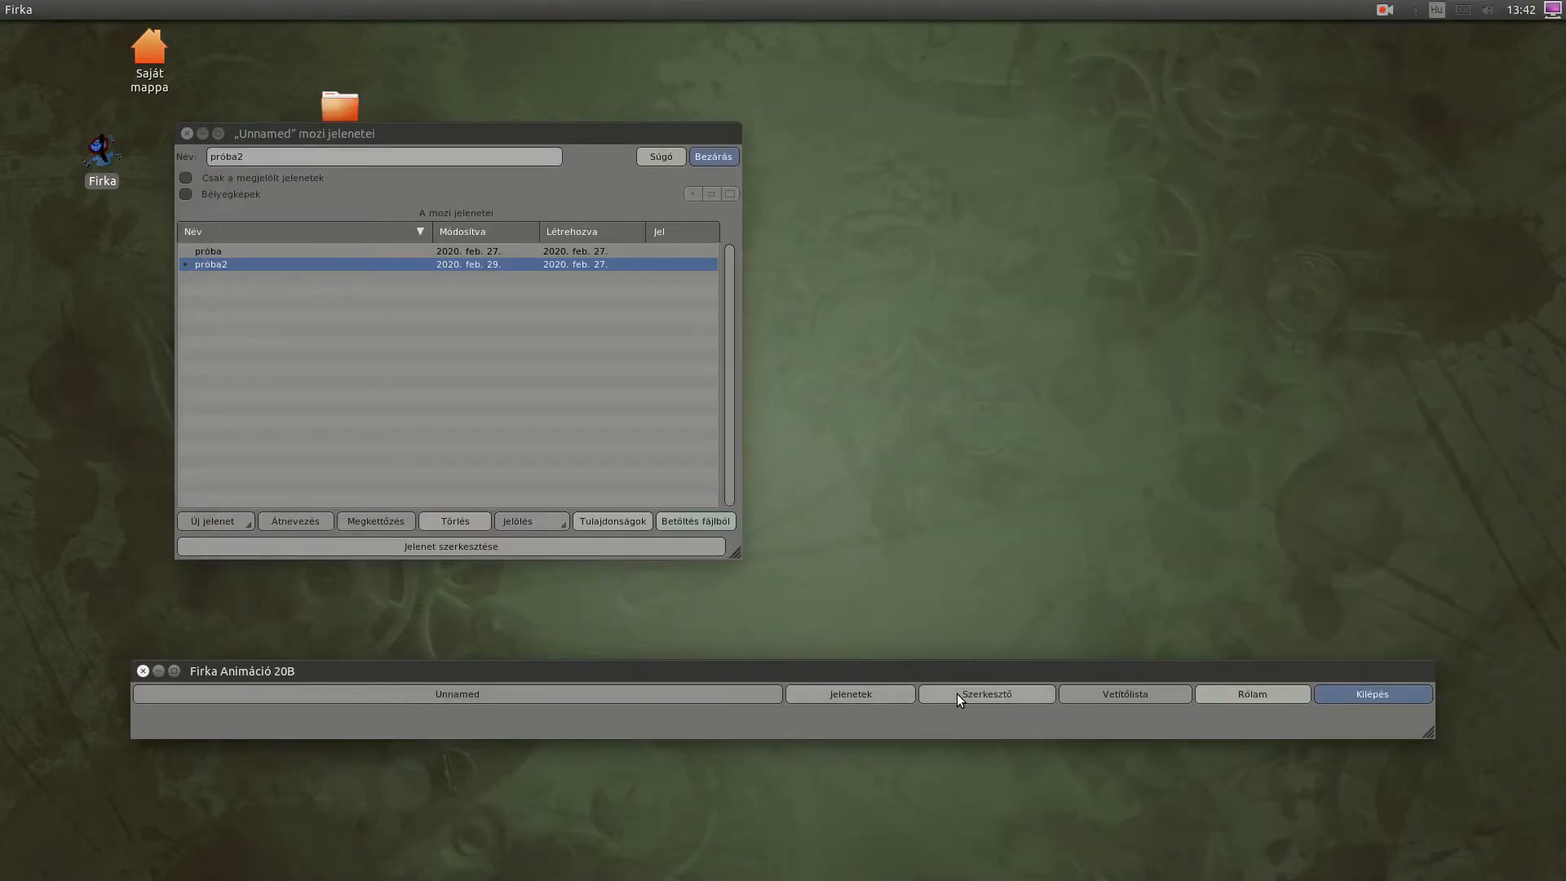
pyautogui.click(957, 693)
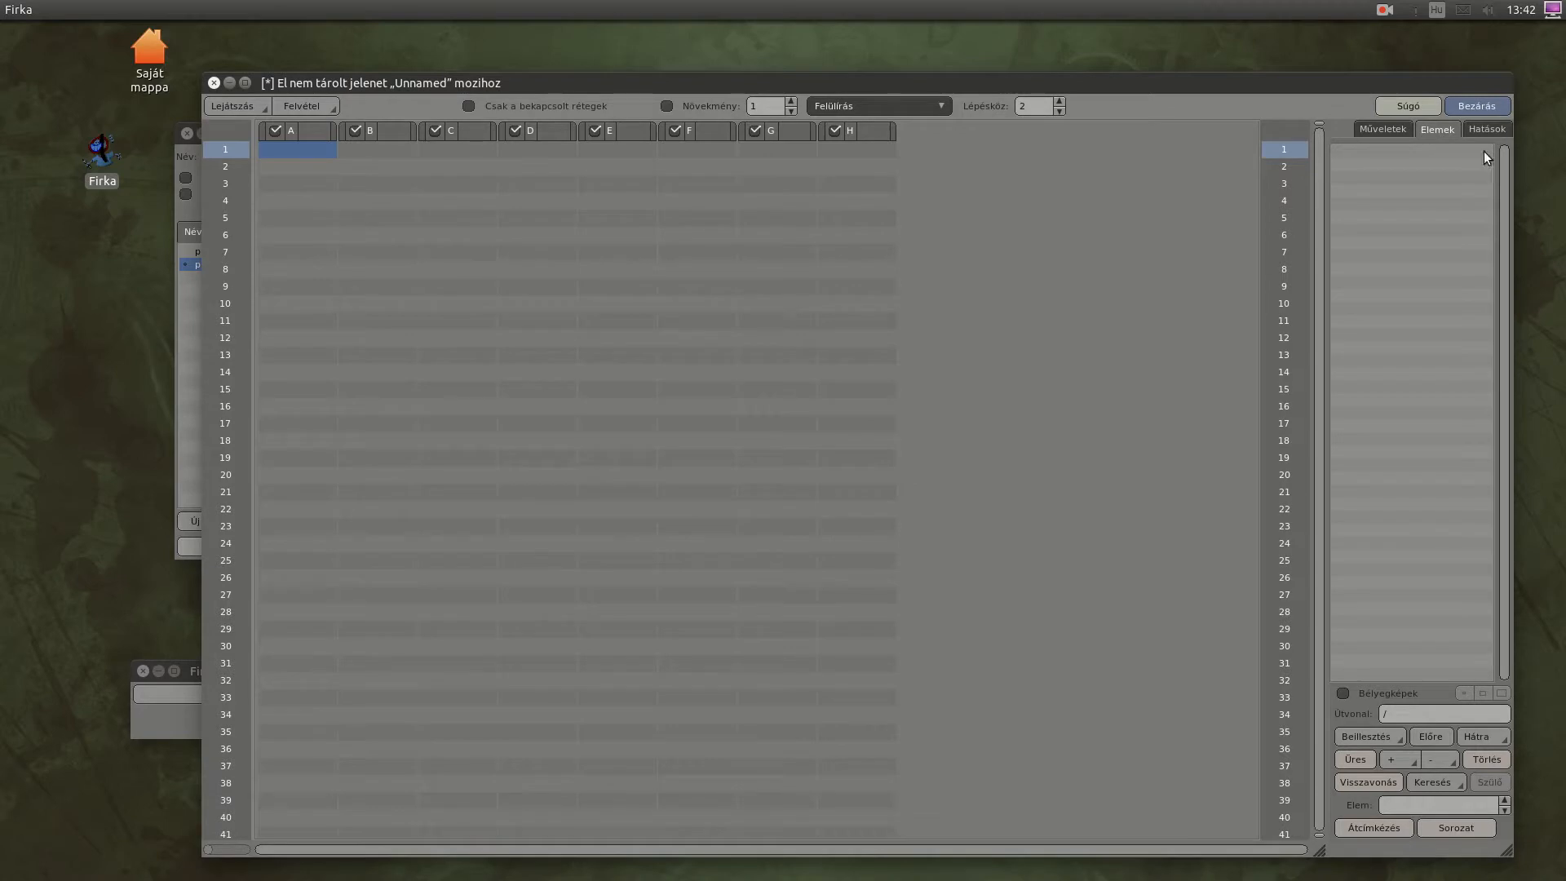
pyautogui.click(1472, 109)
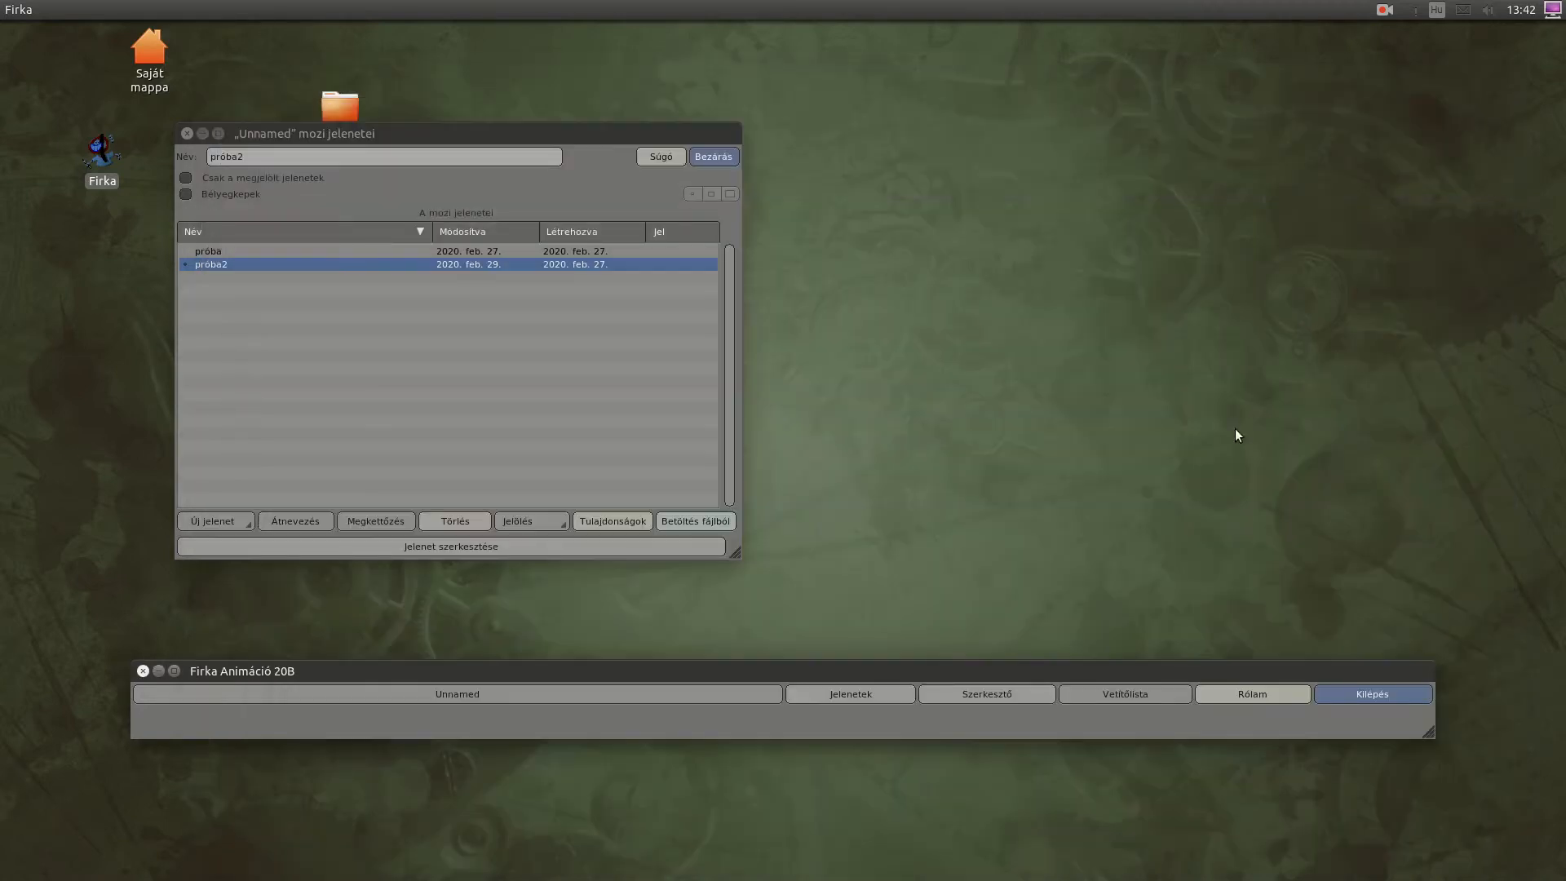
# Add the scenes próba and próba2 to the movie's projection list (Vetítőlista).
pyautogui.click(1140, 697)
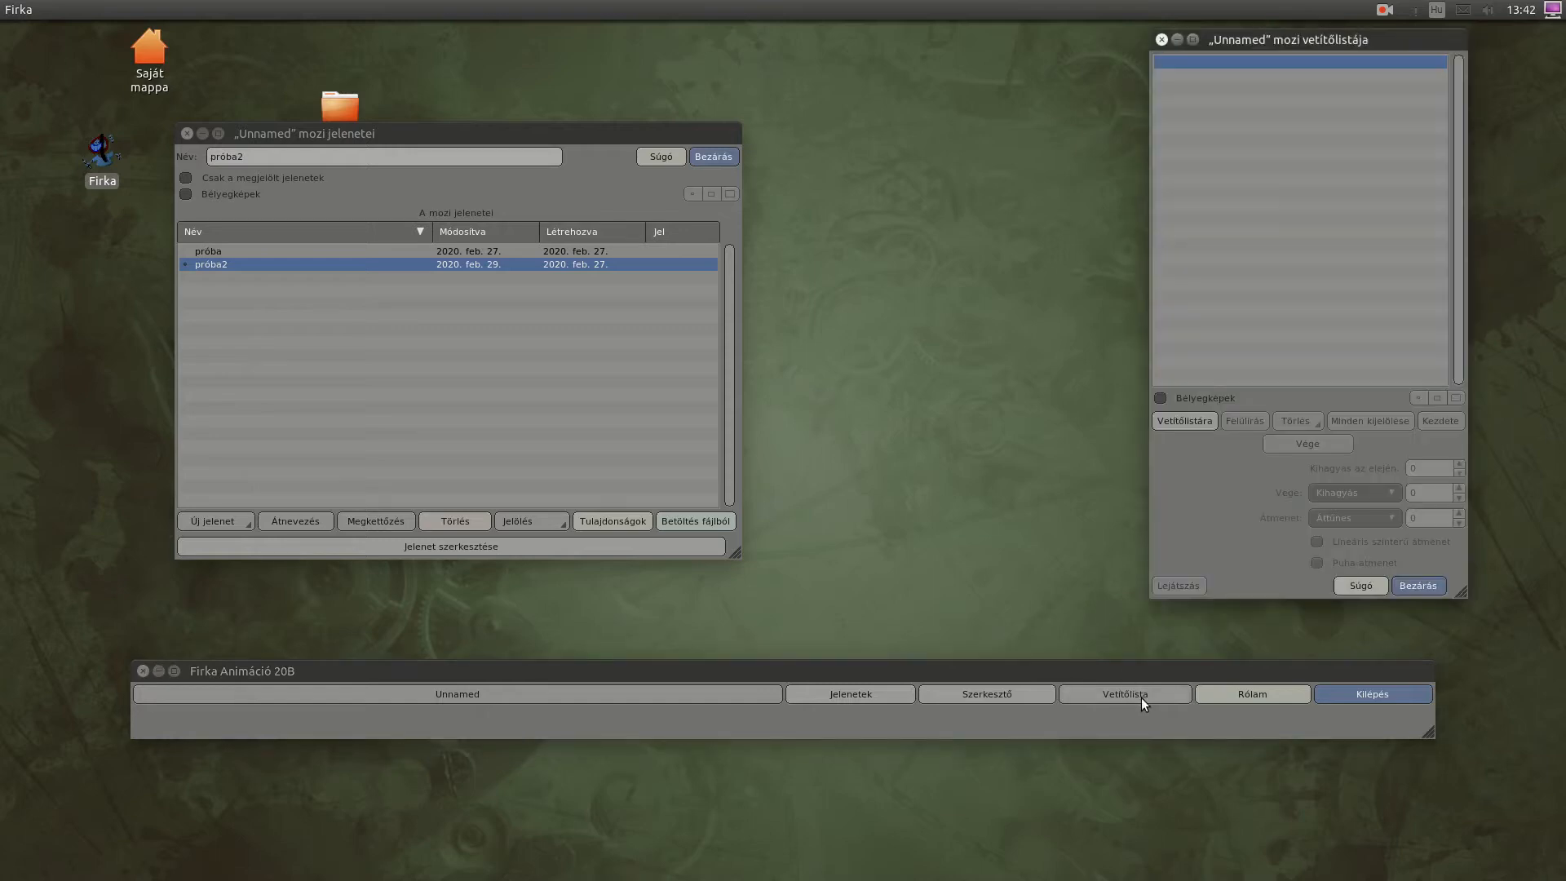
pyautogui.click(349, 320)
pyautogui.click(276, 252)
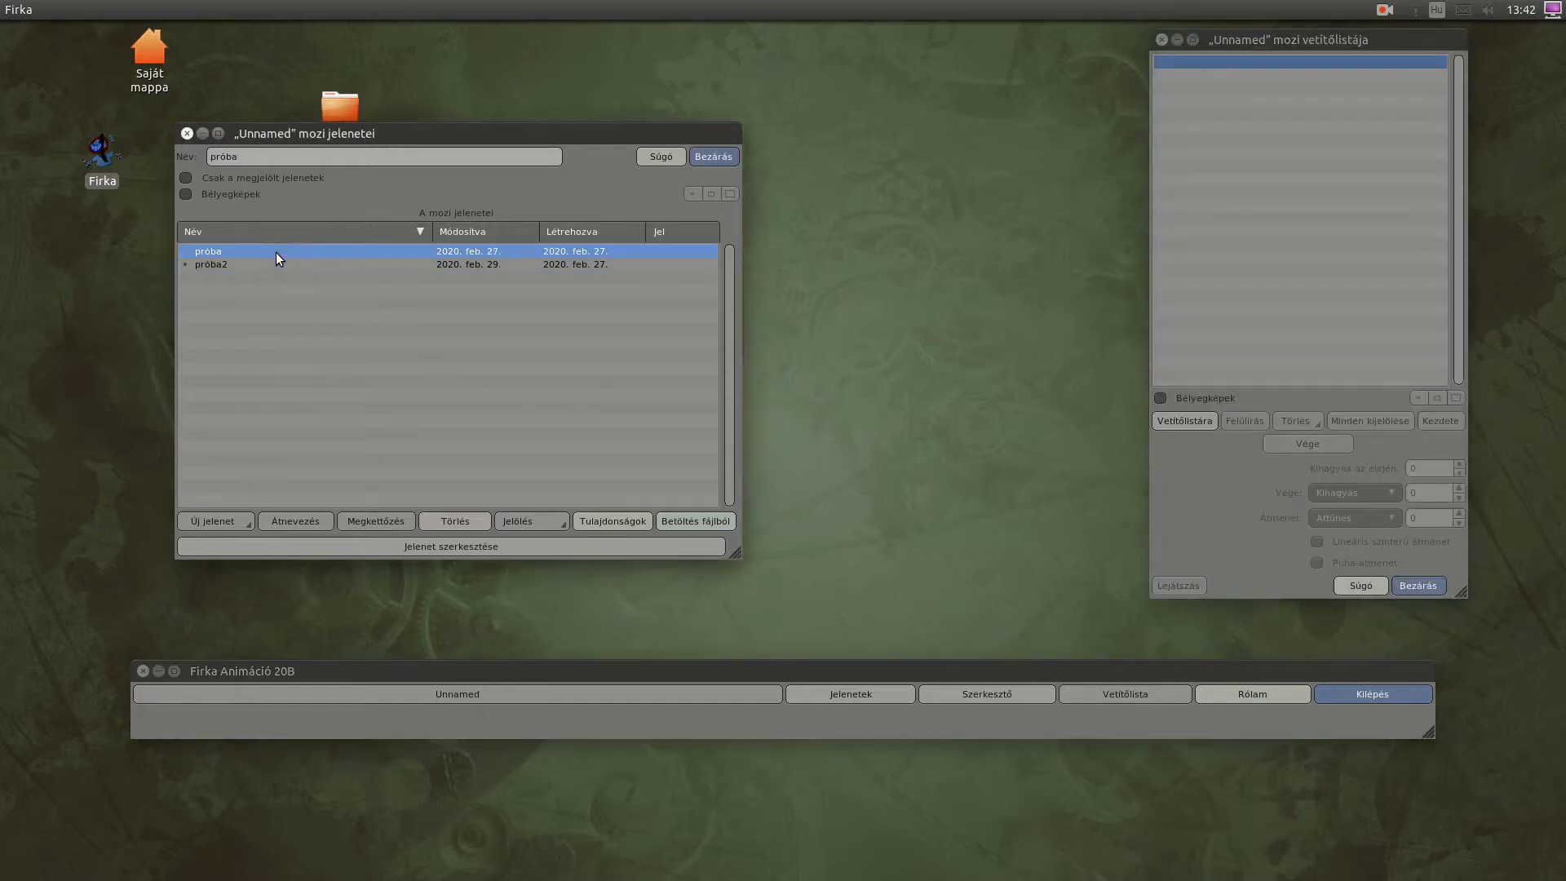
pyautogui.keyDown('shift'); pyautogui.click(272, 267); pyautogui.keyUp('shift')
pyautogui.click(1181, 419)
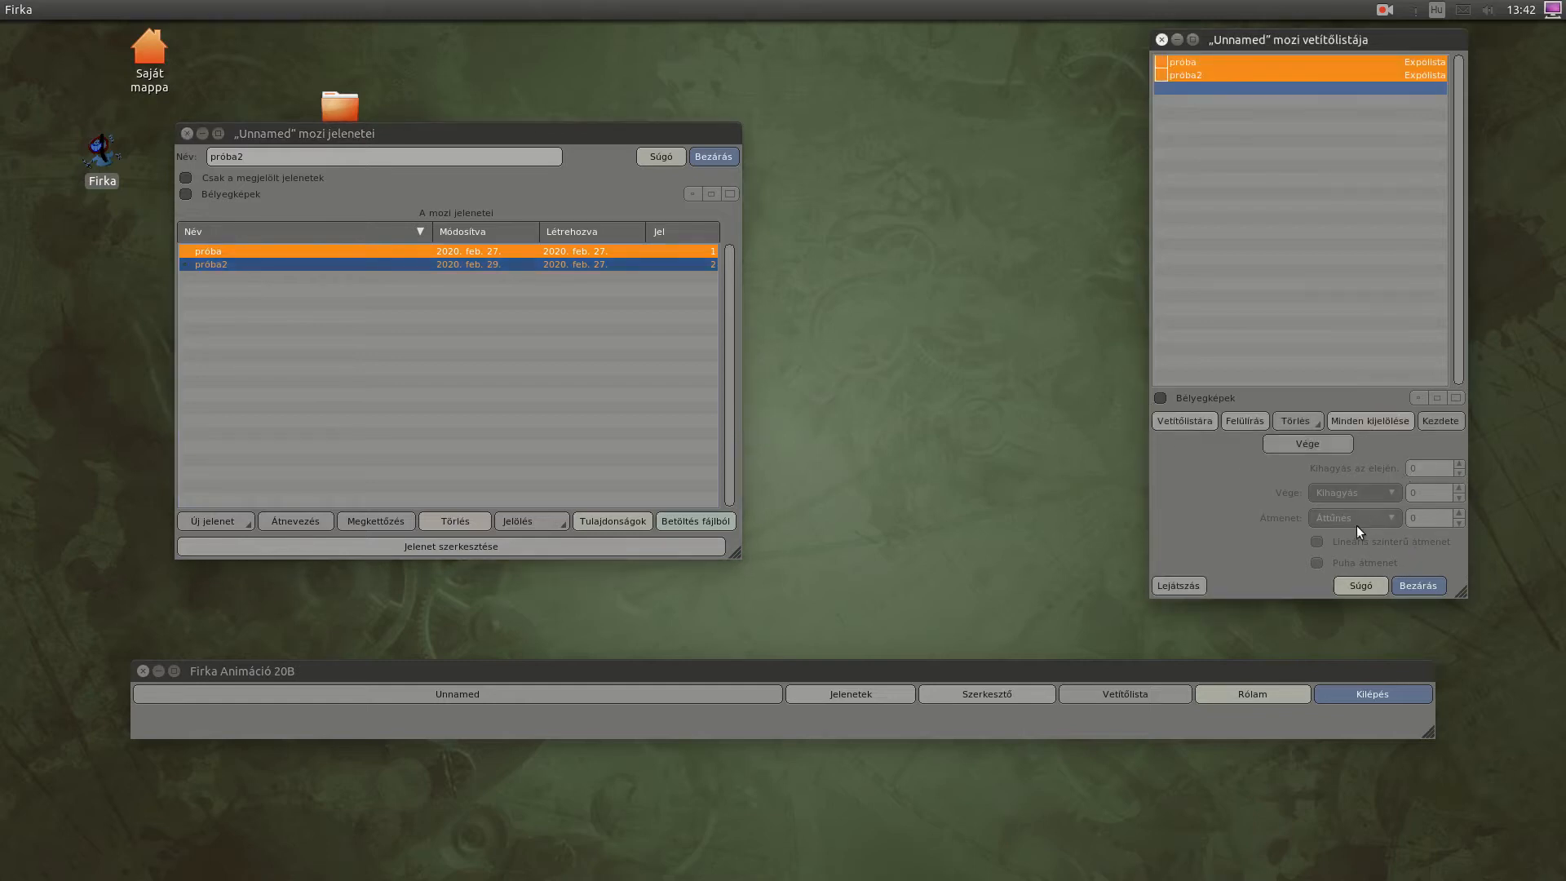
# Play the projection list with both scenes once and close the player and the list.
pyautogui.click(1172, 586)
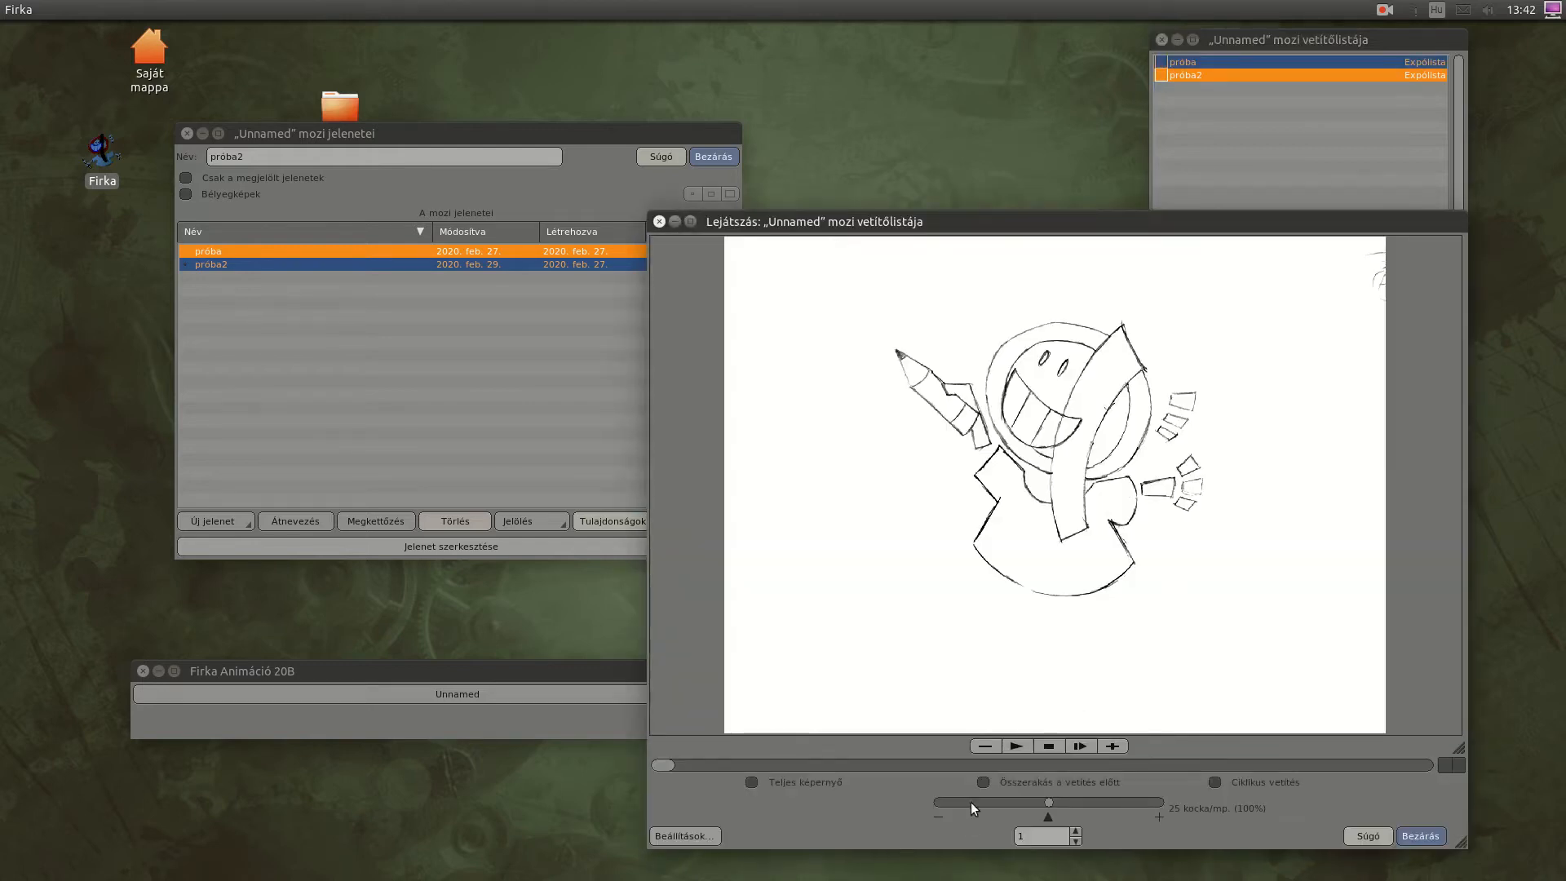
pyautogui.click(1008, 746)
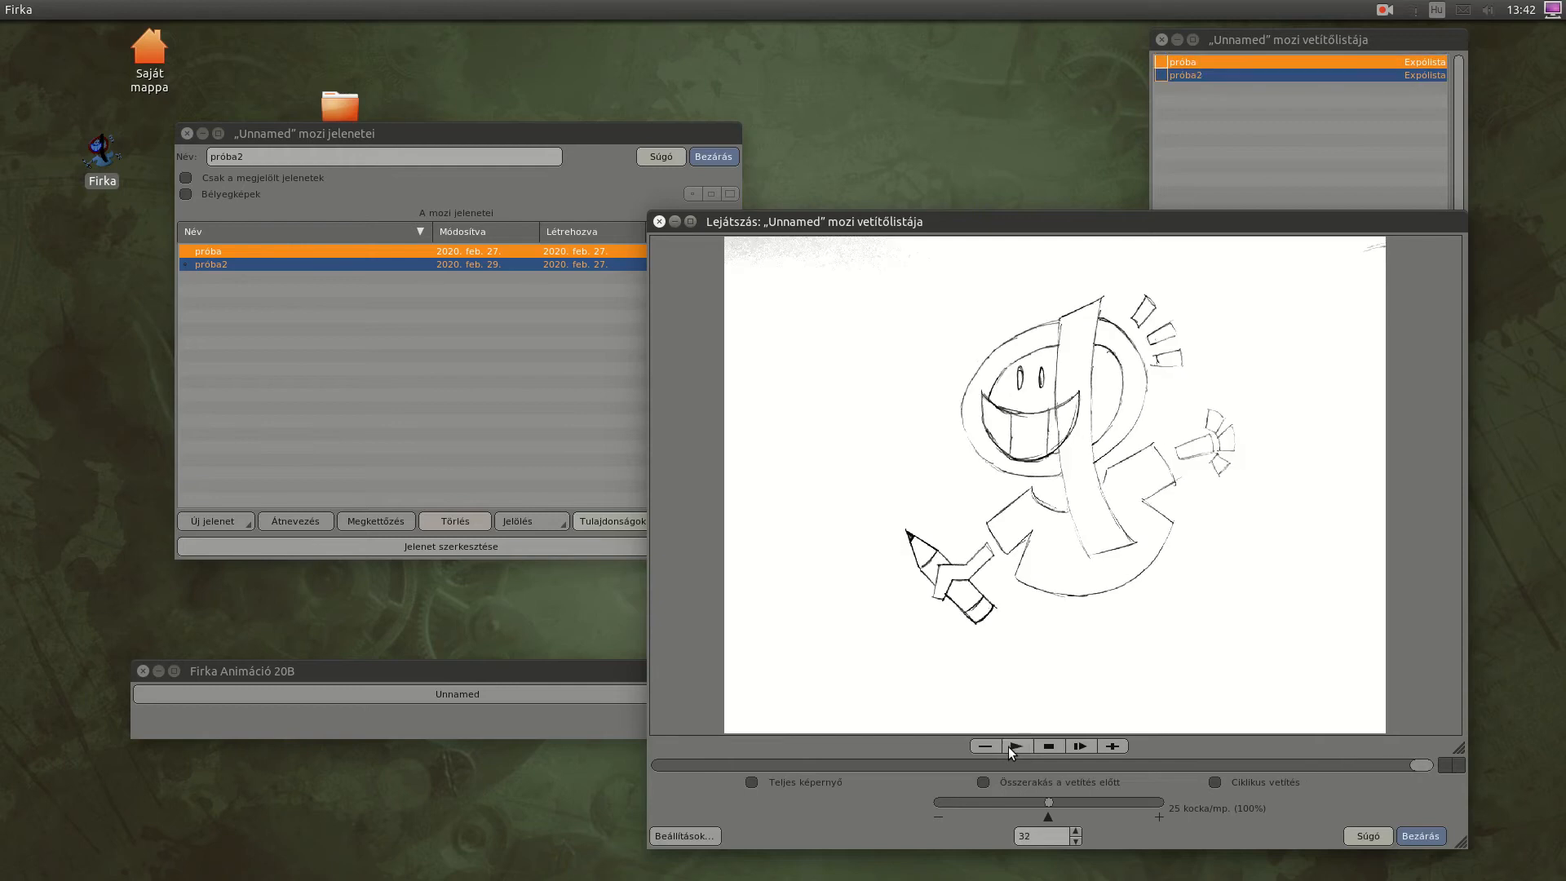
pyautogui.click(1430, 835)
pyautogui.click(1417, 585)
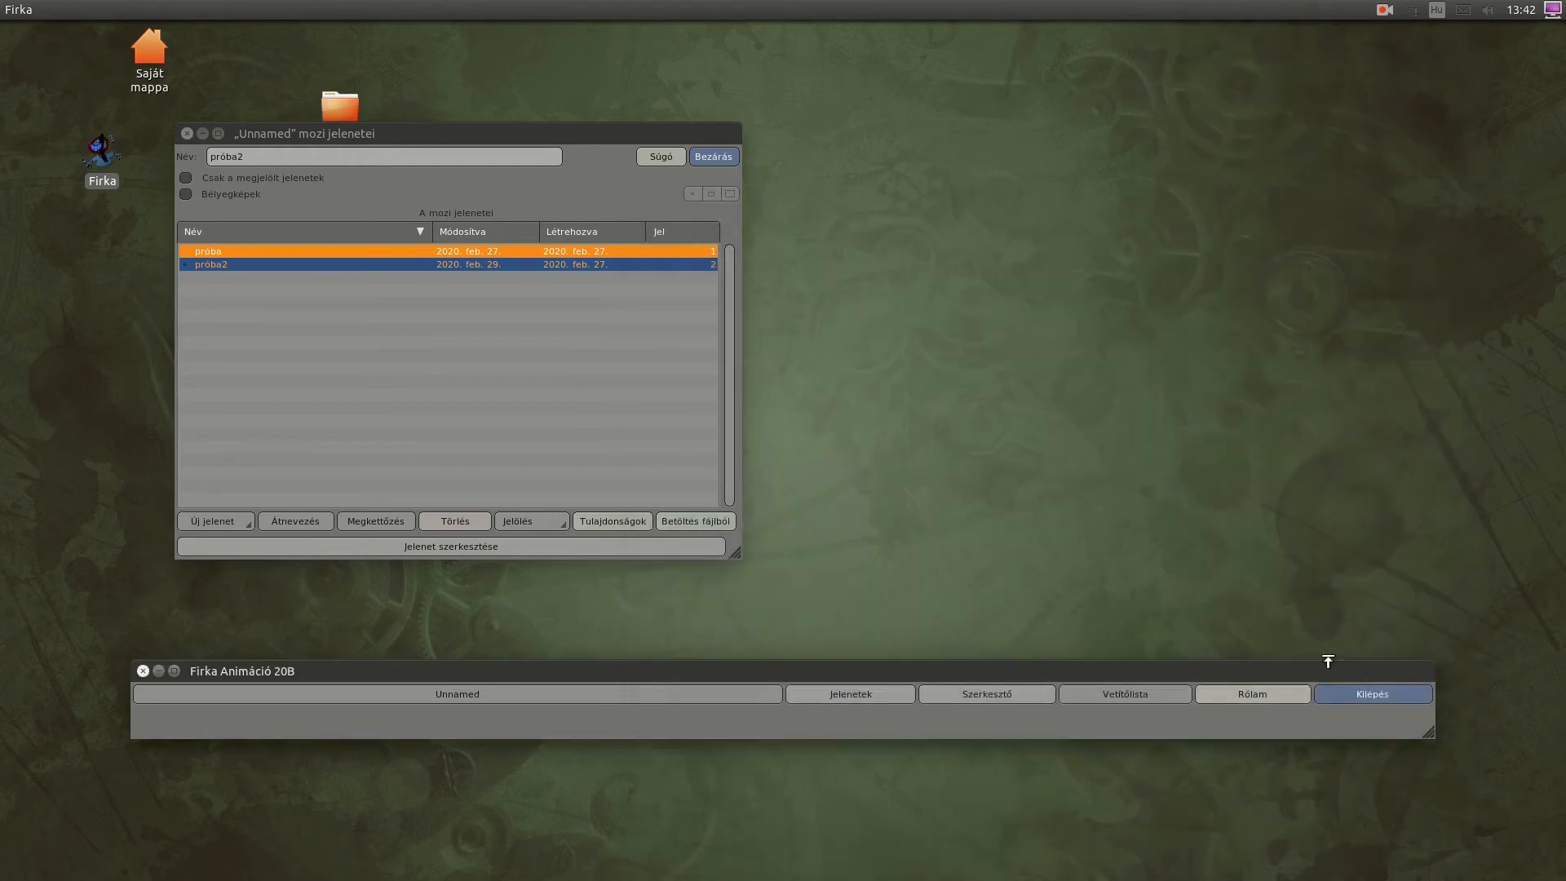
# View the program's information and settings window (Rólam) and exit Firka.
pyautogui.click(1260, 693)
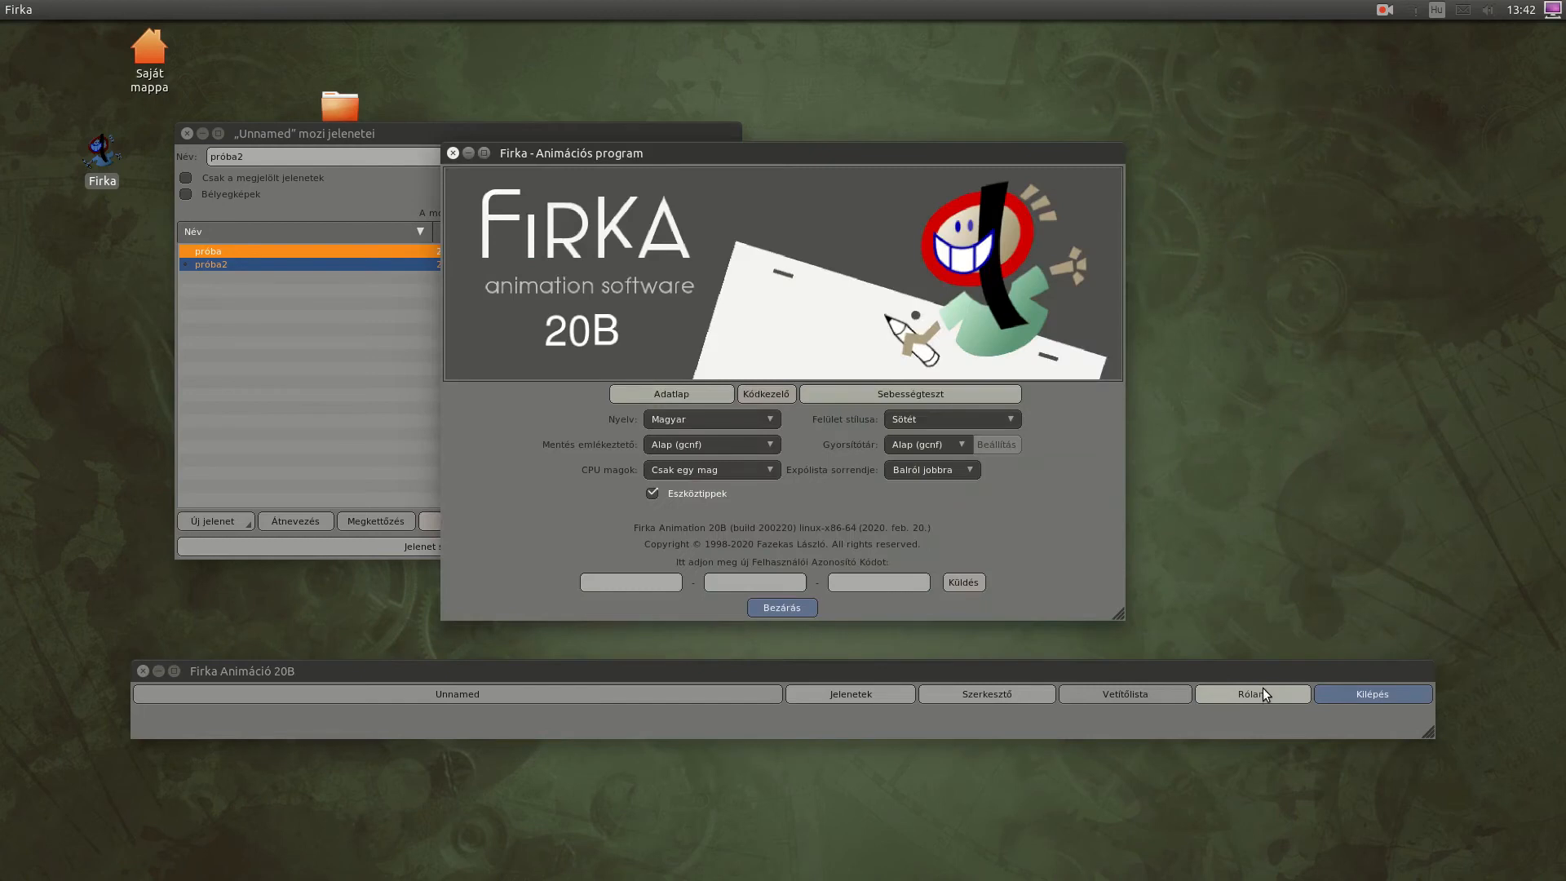
pyautogui.click(788, 607)
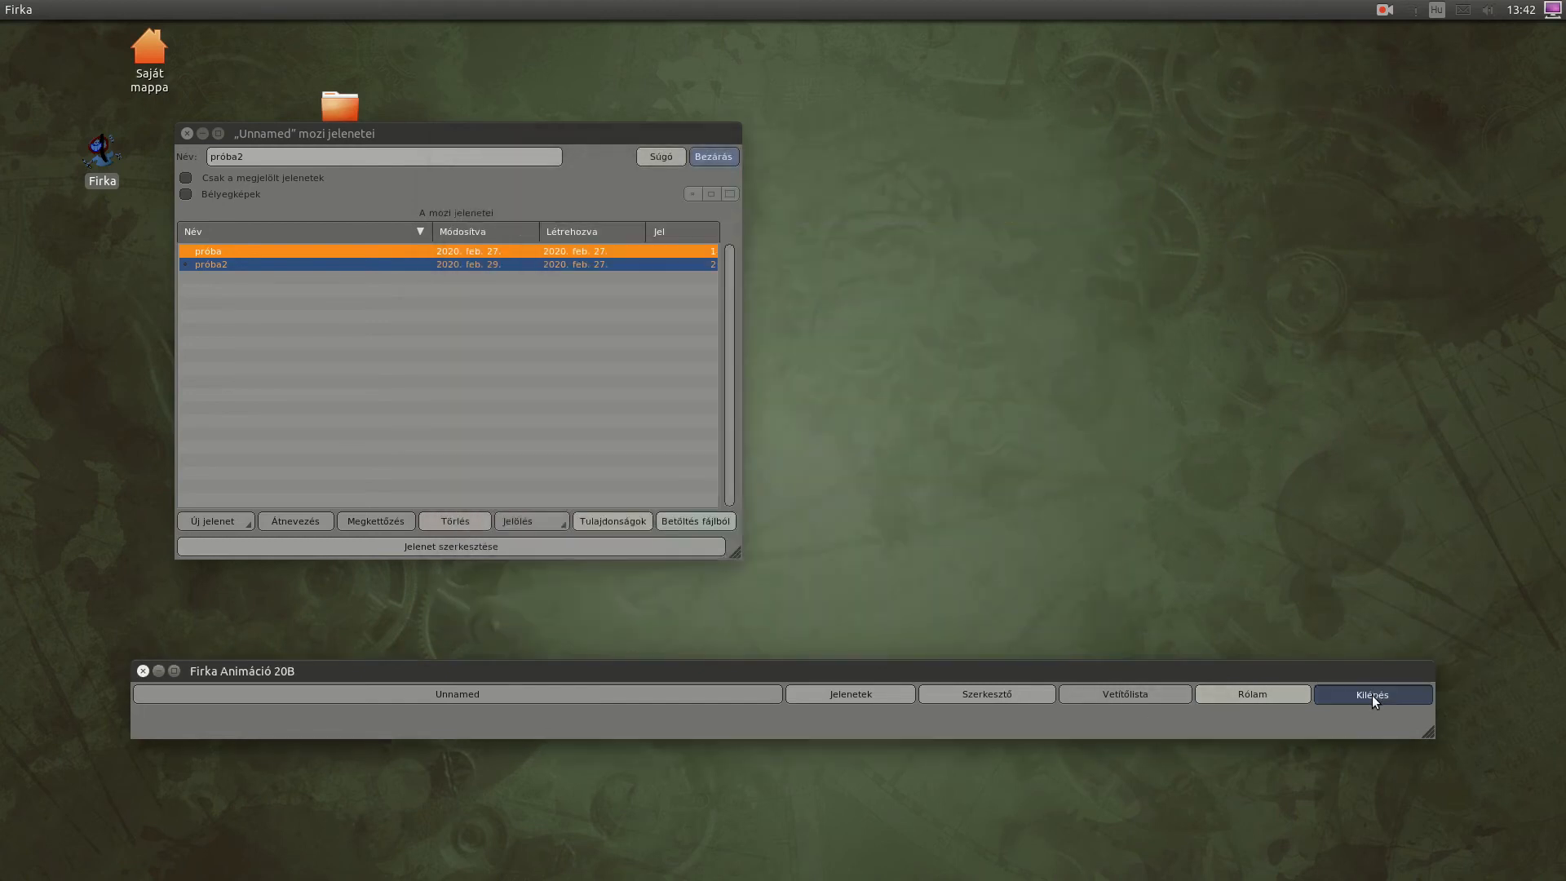
pyautogui.click(1371, 695)
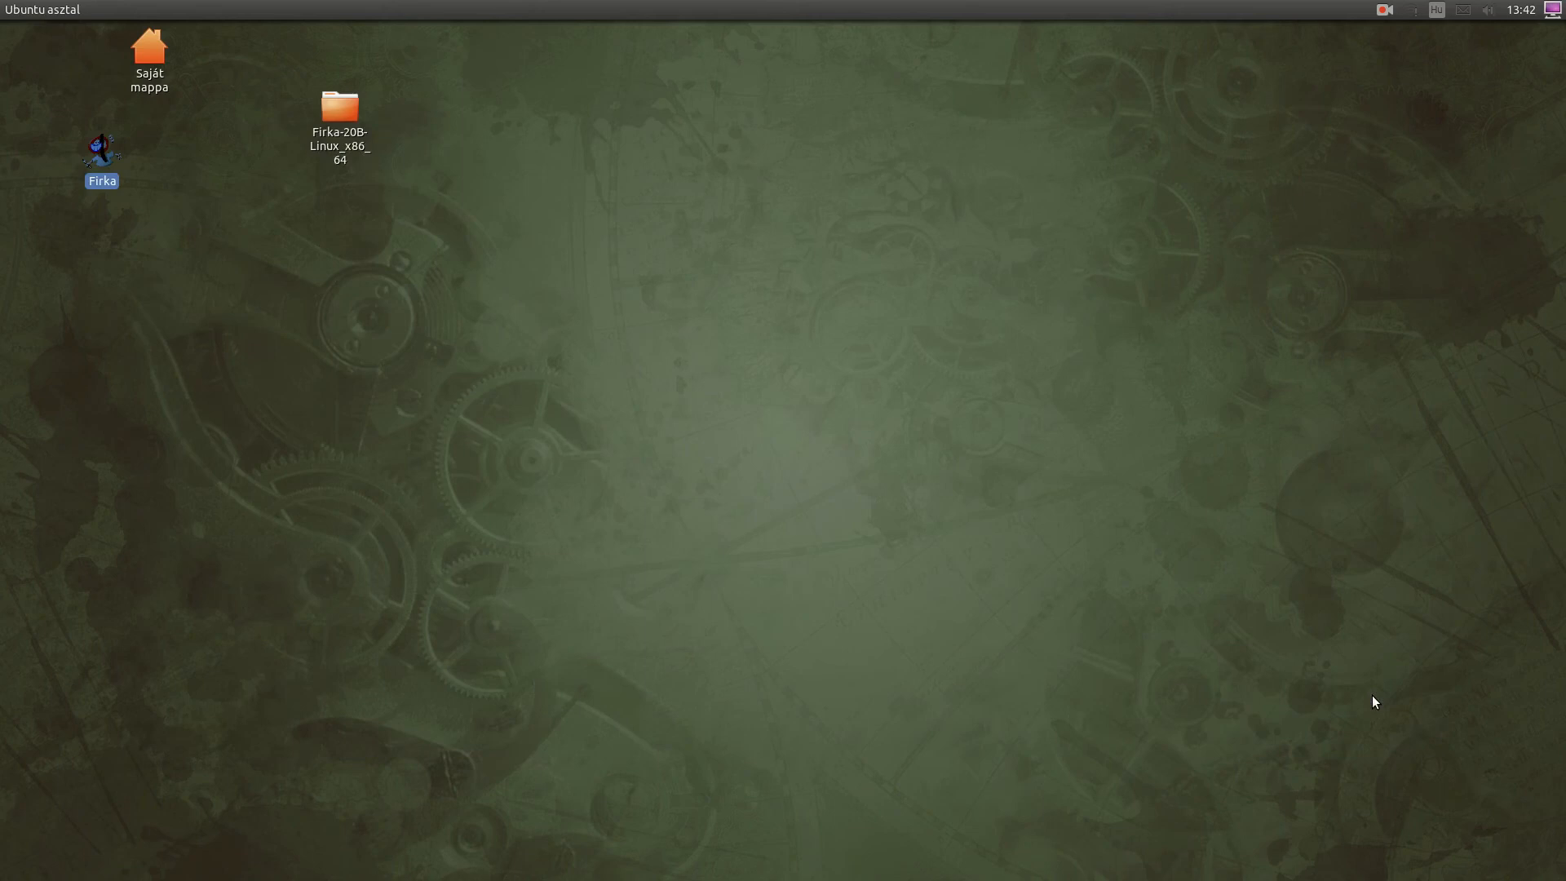